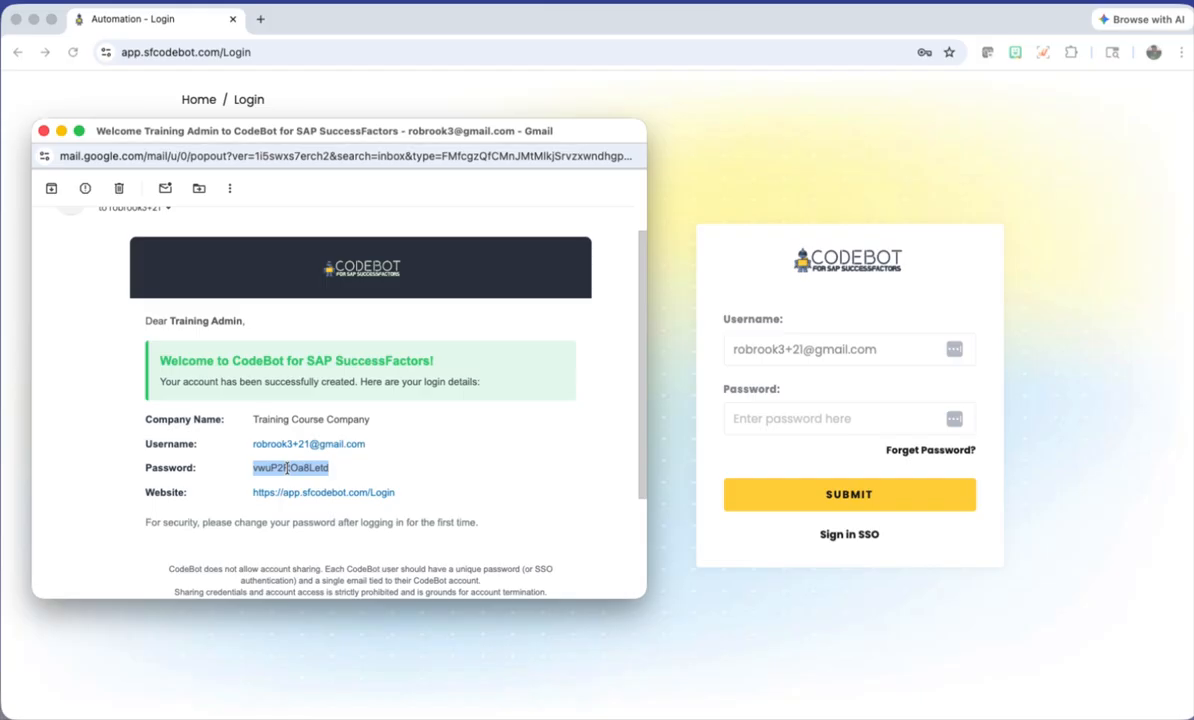
# Step: Enter the account password and submit the login form
pyautogui.click(752, 418)
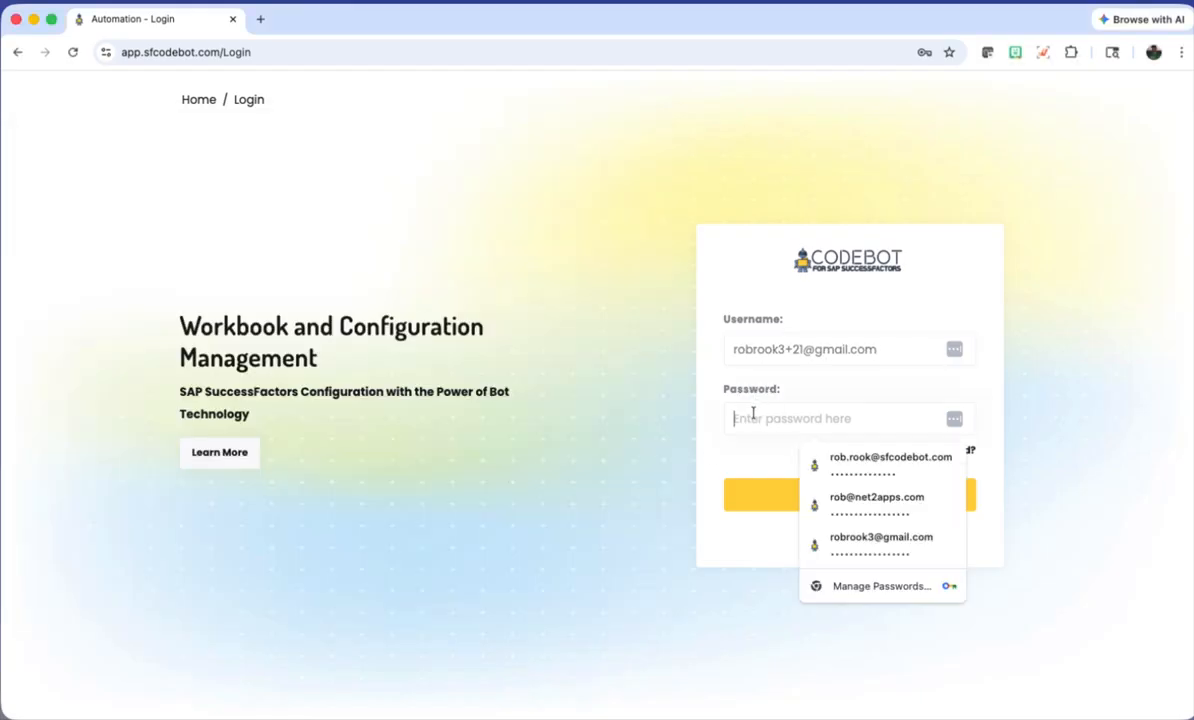
pyautogui.write('•••••••••••••')
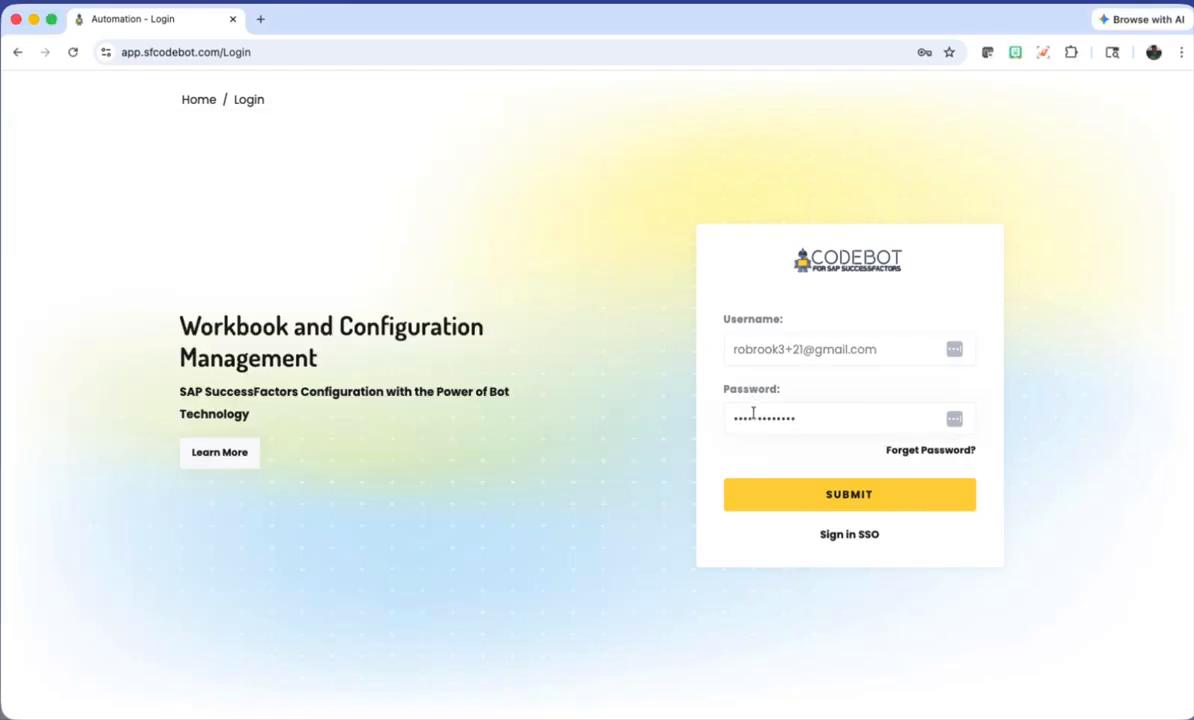
pyautogui.click(811, 495)
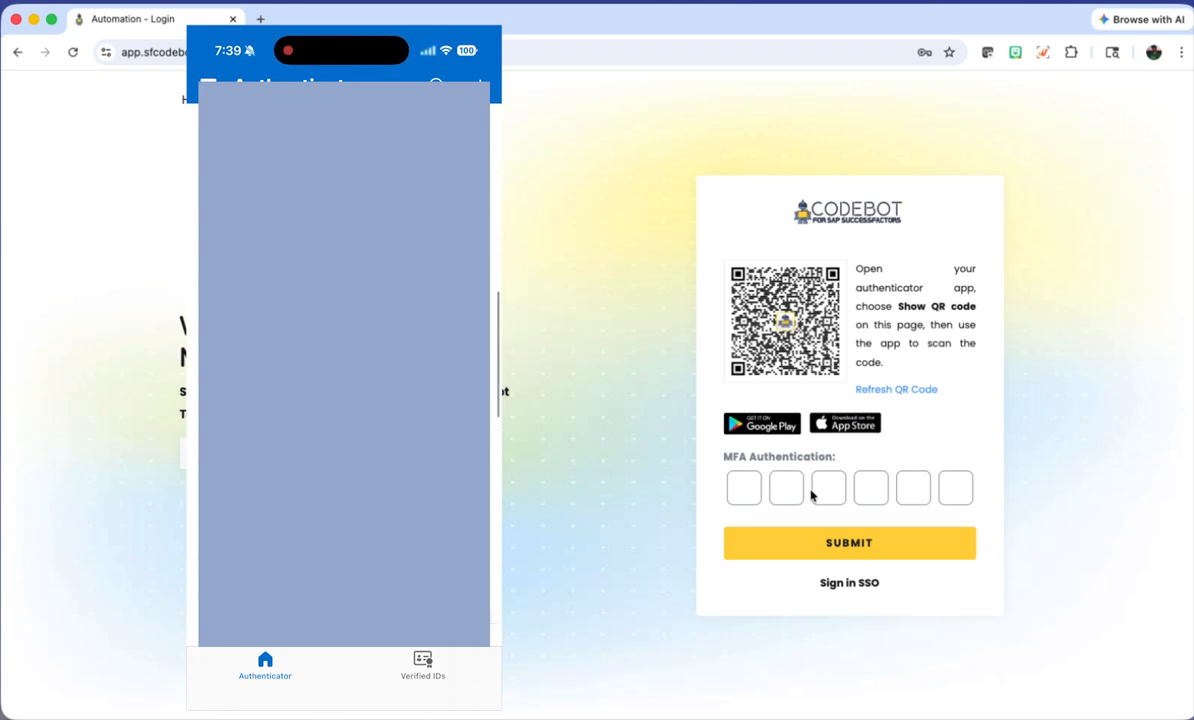
# Step: Enter the six-digit MFA verification code from the authenticator app and submit it
pyautogui.click(811, 495)
pyautogui.click(834, 545)
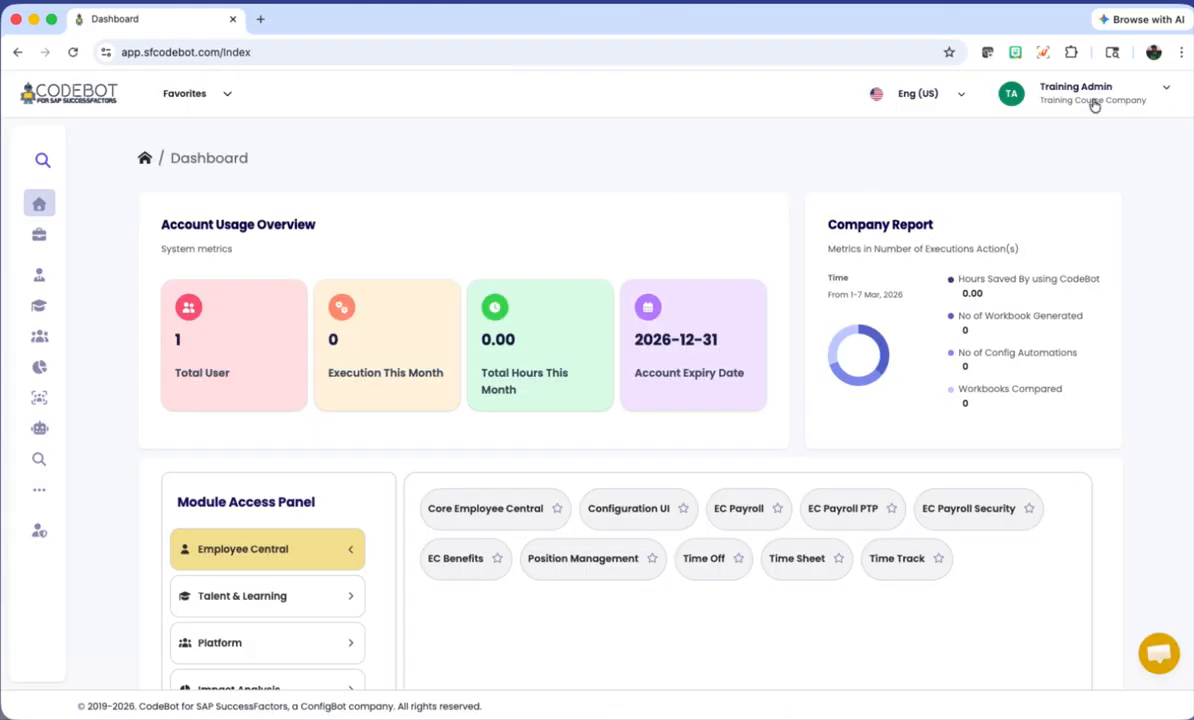
pyautogui.click(1095, 105)
pyautogui.click(1023, 189)
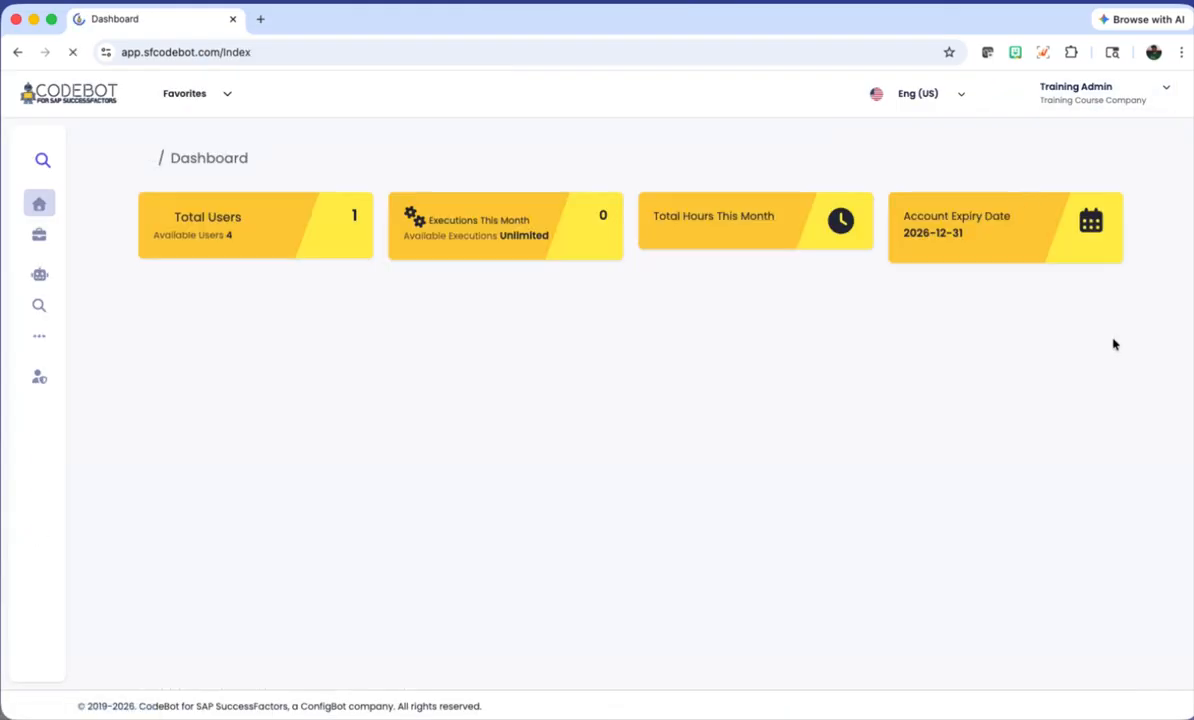
pyautogui.click(1077, 105)
pyautogui.click(1027, 190)
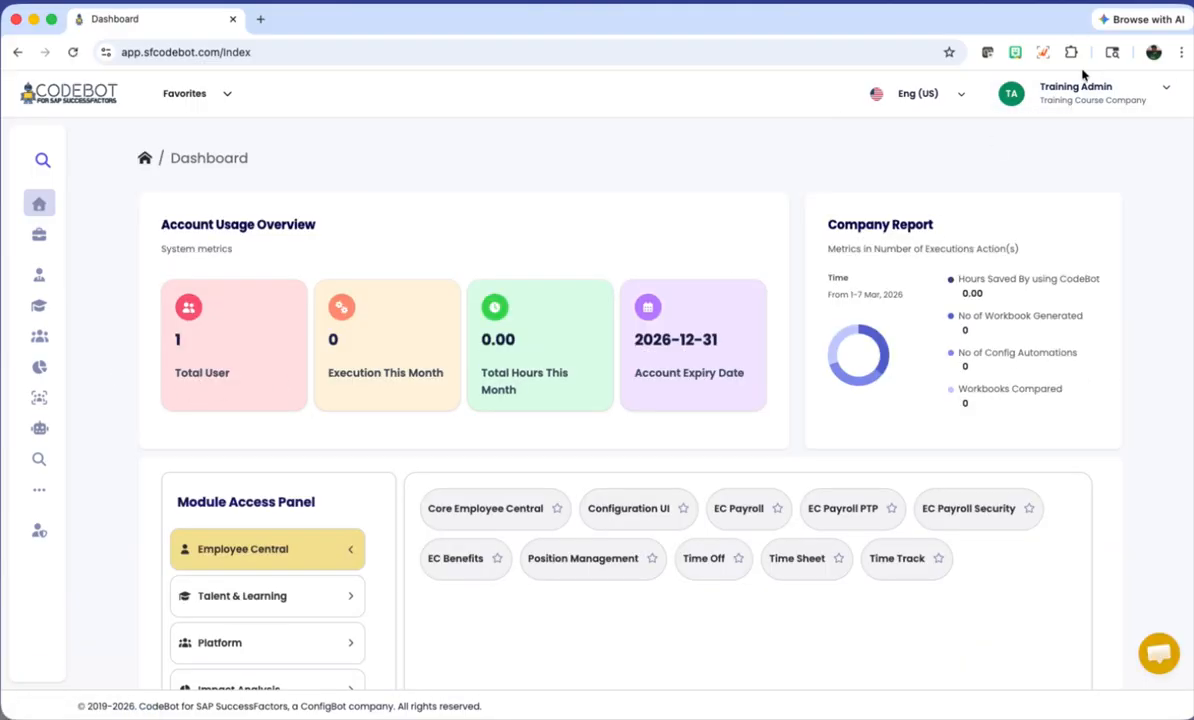
# Step: Open the user profile and set the time zone to (GMT-6:00) Central Standard Time
pyautogui.click(1062, 95)
pyautogui.click(905, 253)
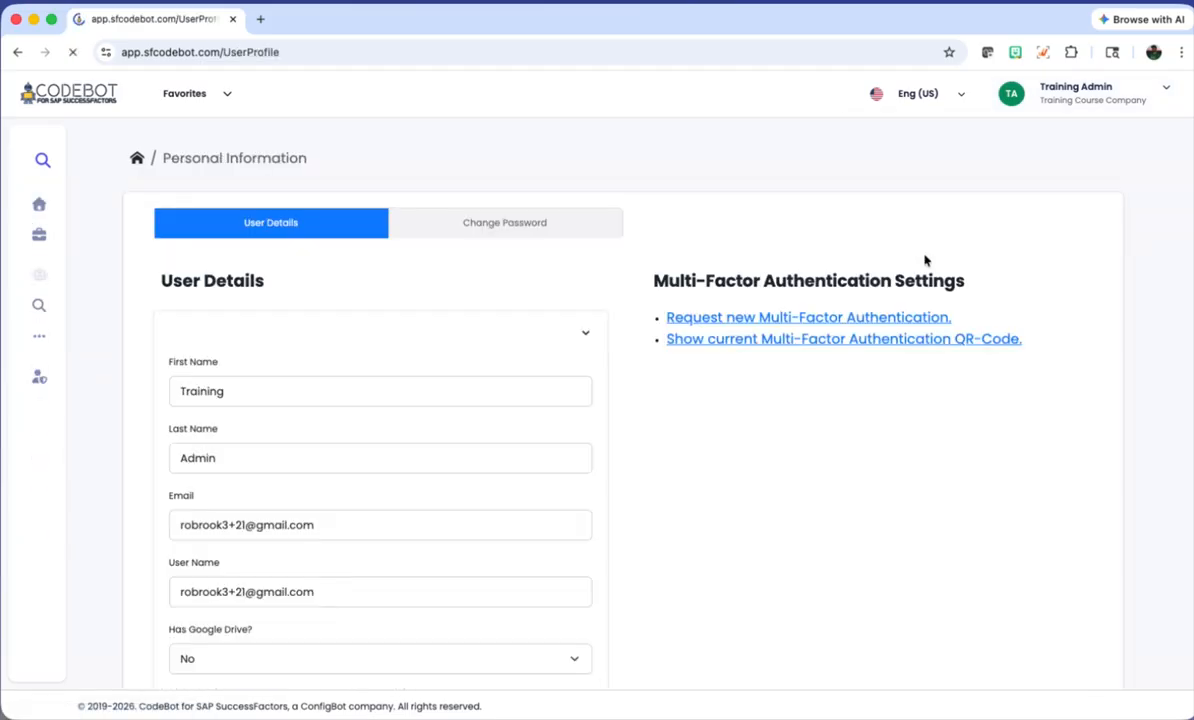
pyautogui.scroll(-1, 630, 472)
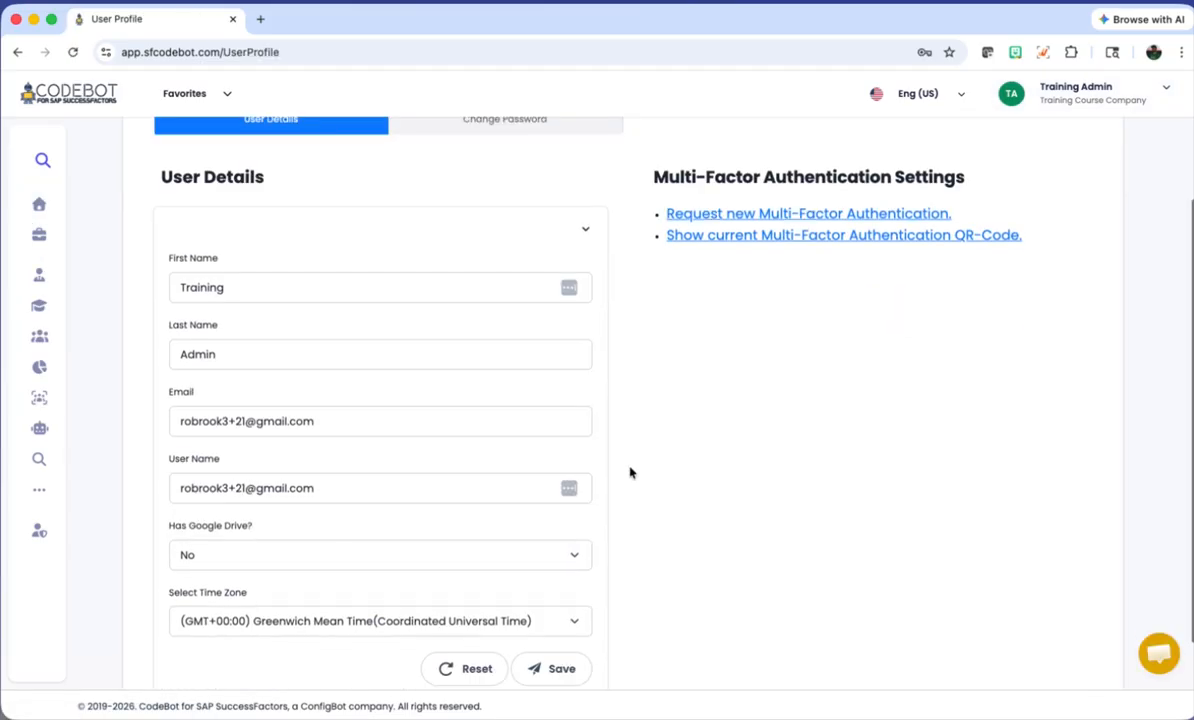
pyautogui.click(356, 584)
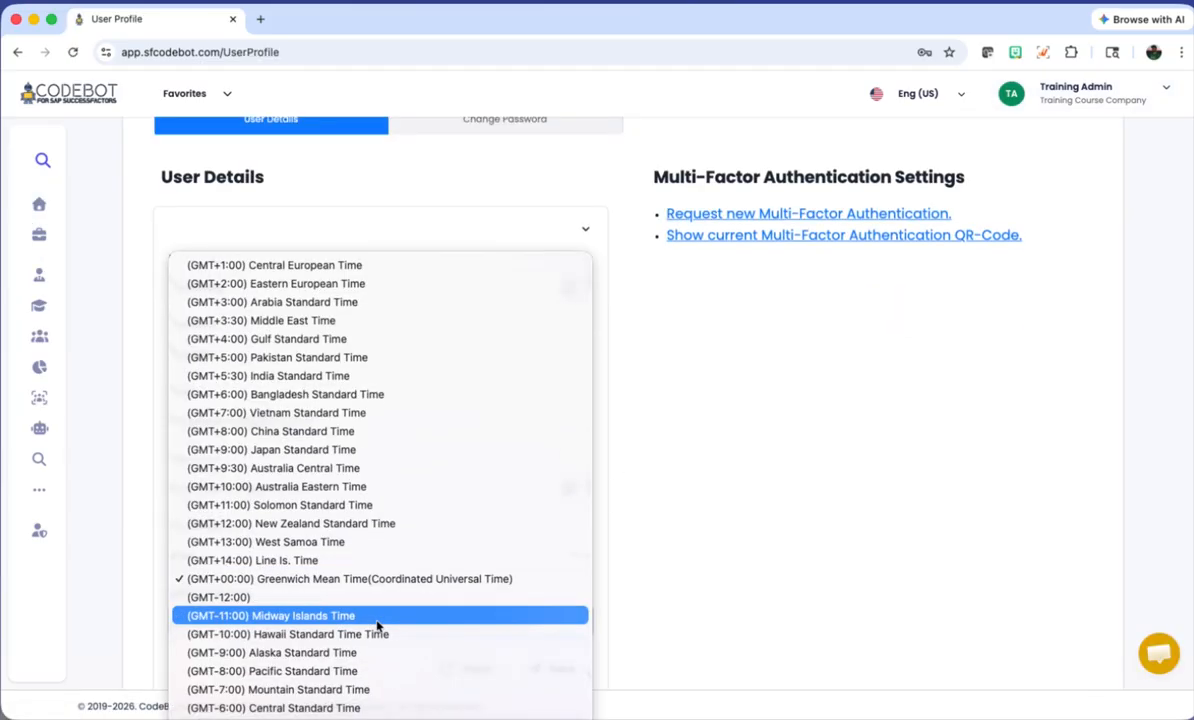
pyautogui.click(376, 668)
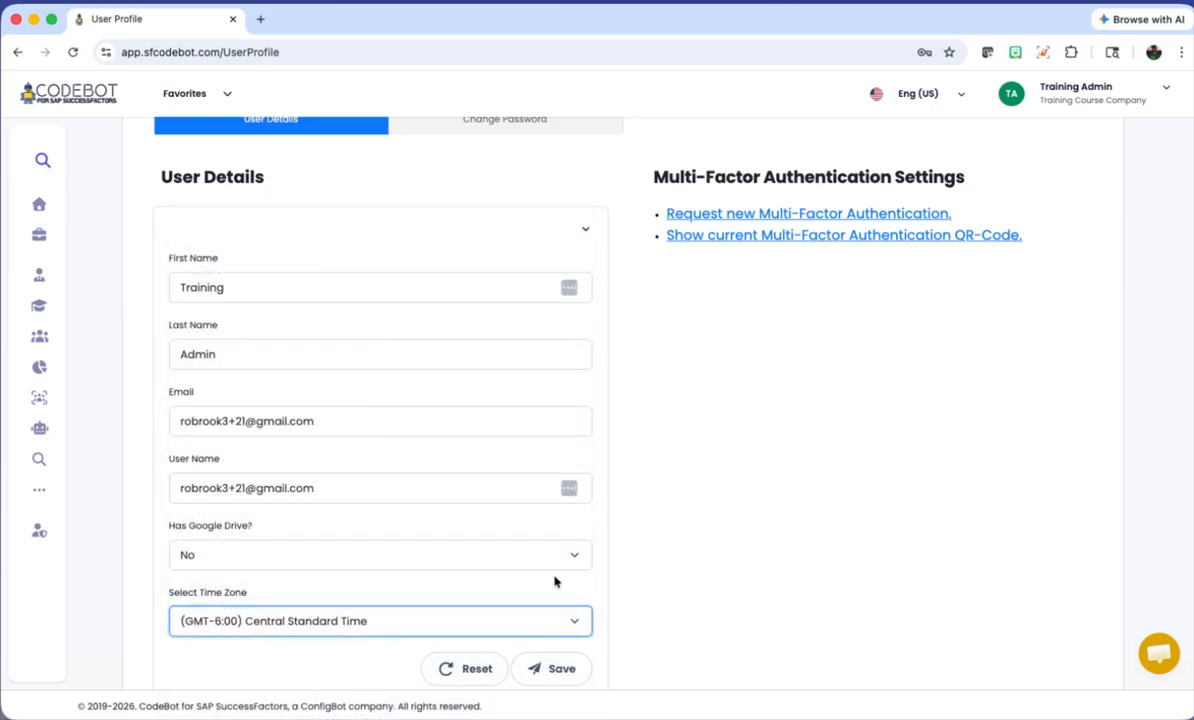
# Step: Open the Change Password section of the user profile
pyautogui.scroll(3, 660, 535)
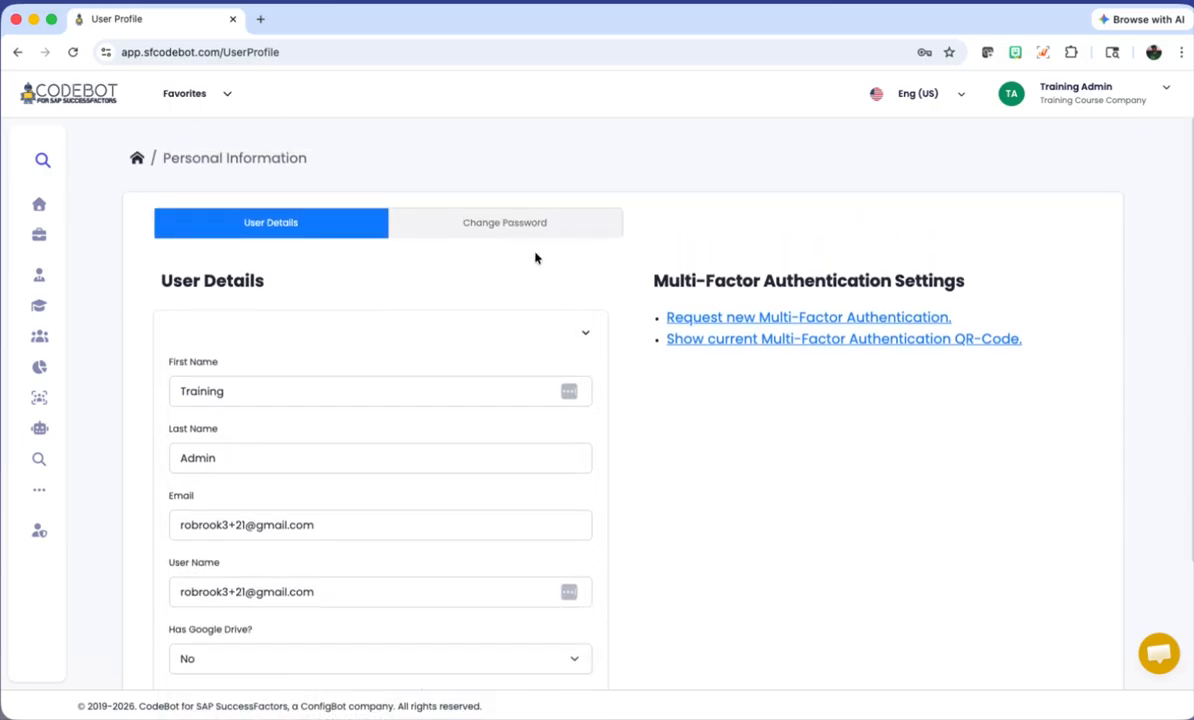
pyautogui.click(490, 229)
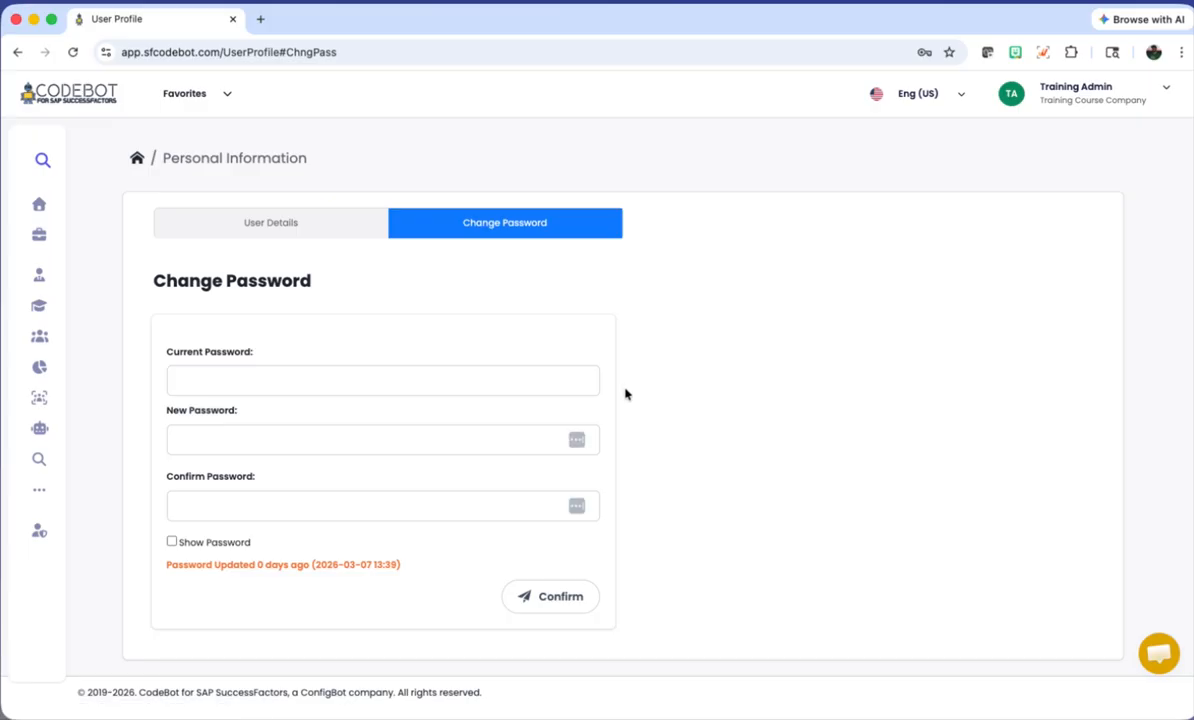
# Step: Go to the Admin Dashboard and open the company Instances page
pyautogui.moveTo(47, 220)
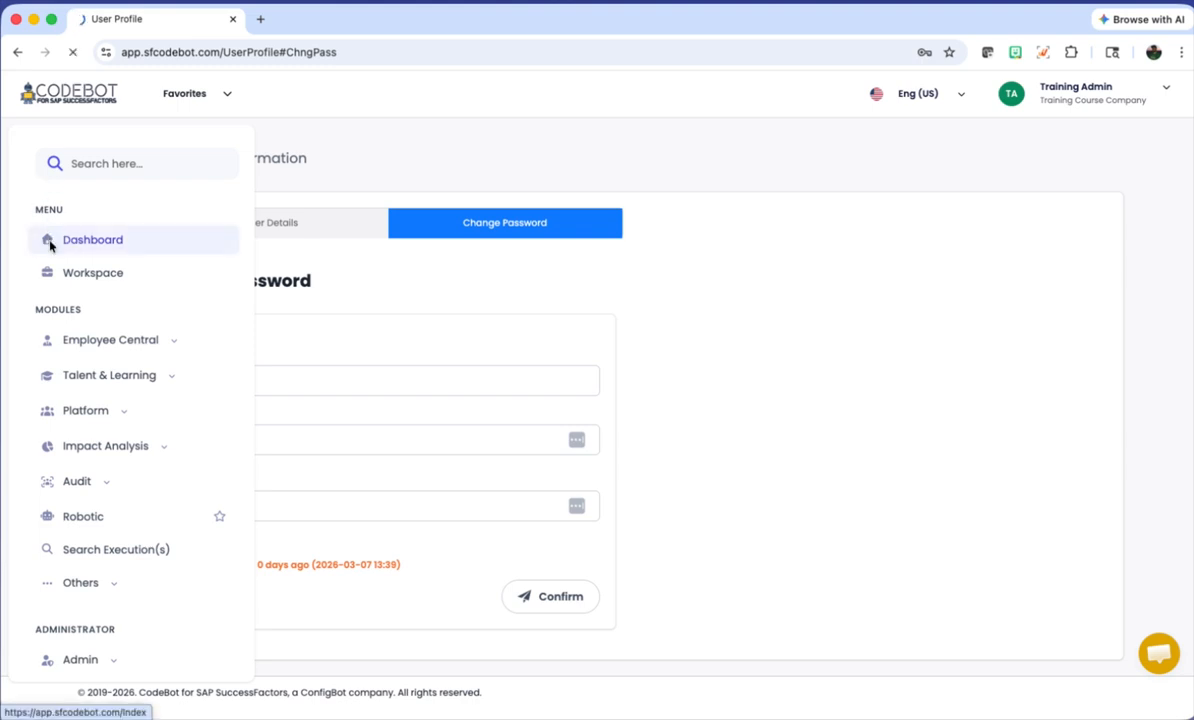
pyautogui.click(48, 240)
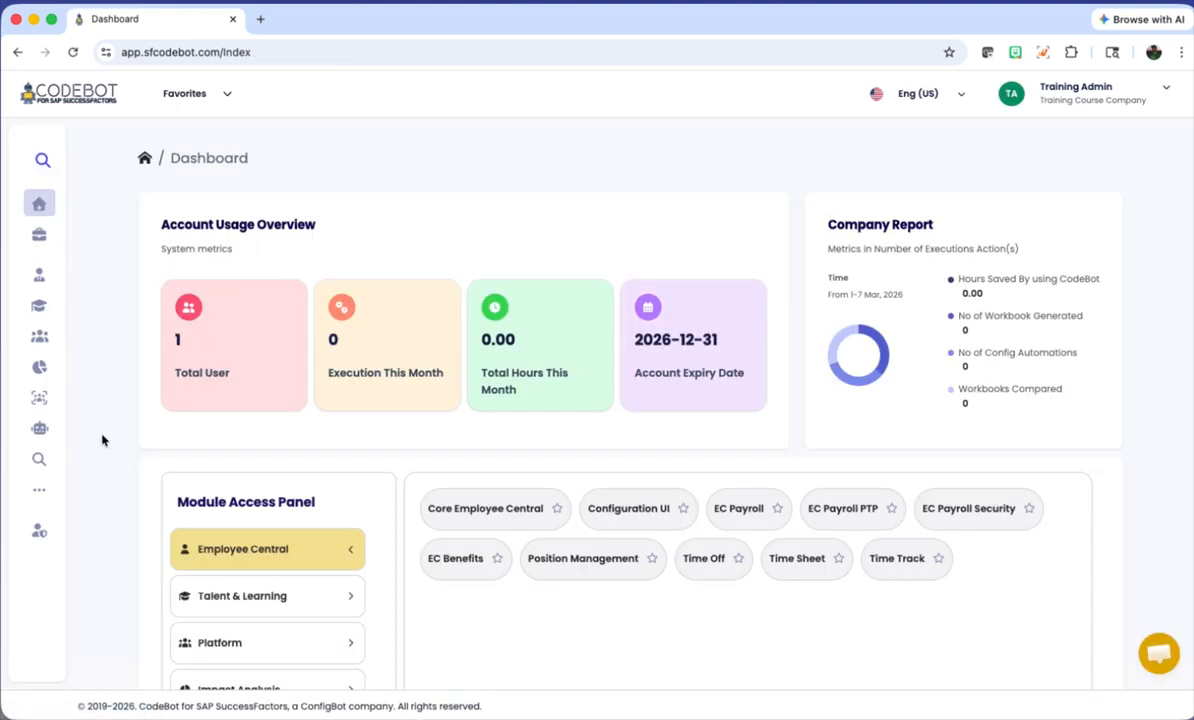
pyautogui.moveTo(45, 448)
pyautogui.click(80, 638)
pyautogui.click(82, 660)
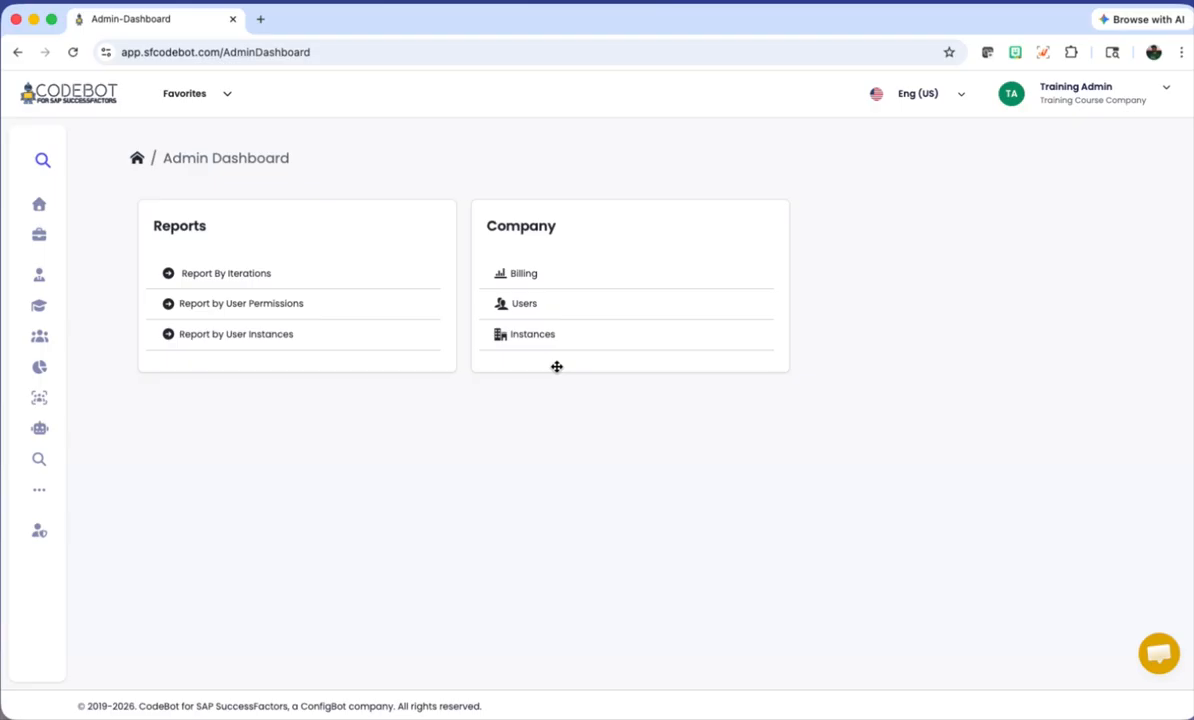
pyautogui.click(533, 341)
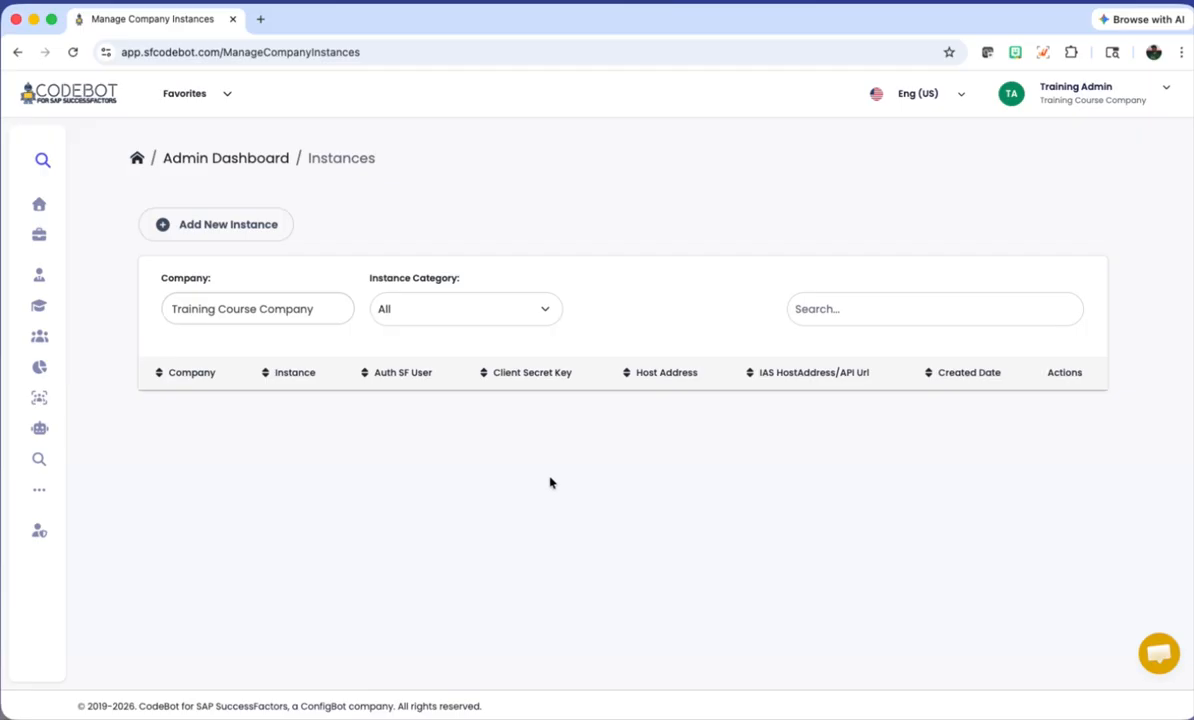
# Step: Start adding a new instance and select Training Course Company as the company
pyautogui.click(256, 224)
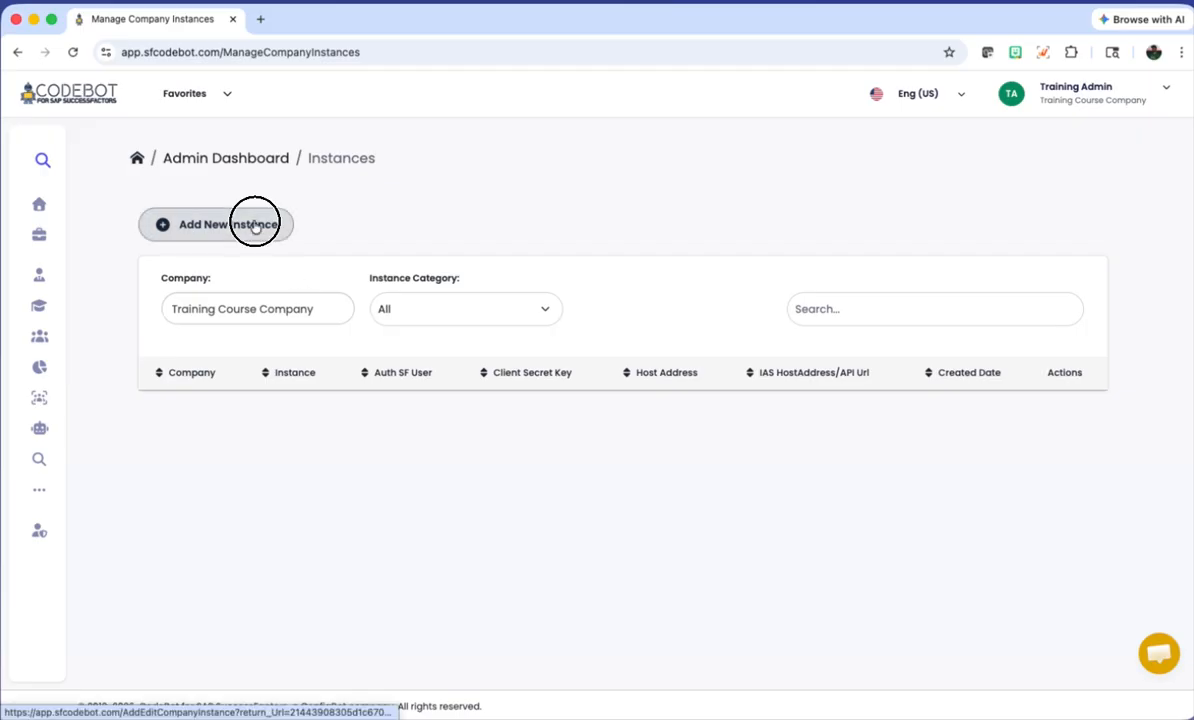
pyautogui.click(186, 302)
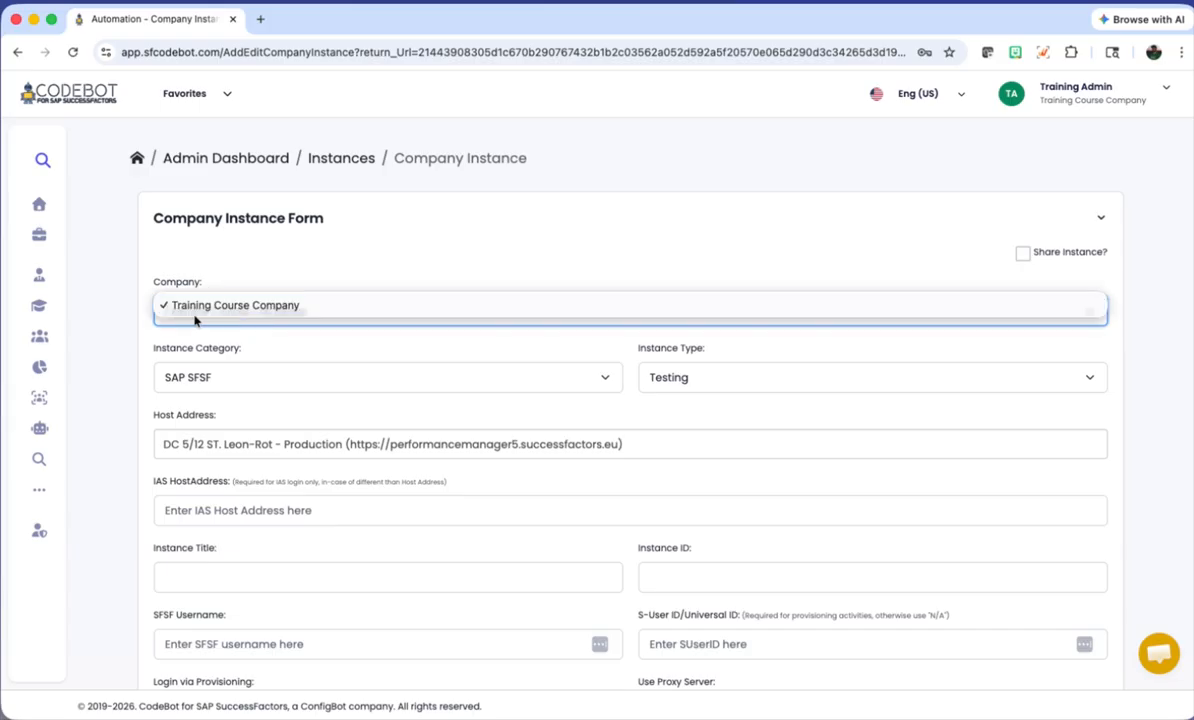
pyautogui.click(237, 314)
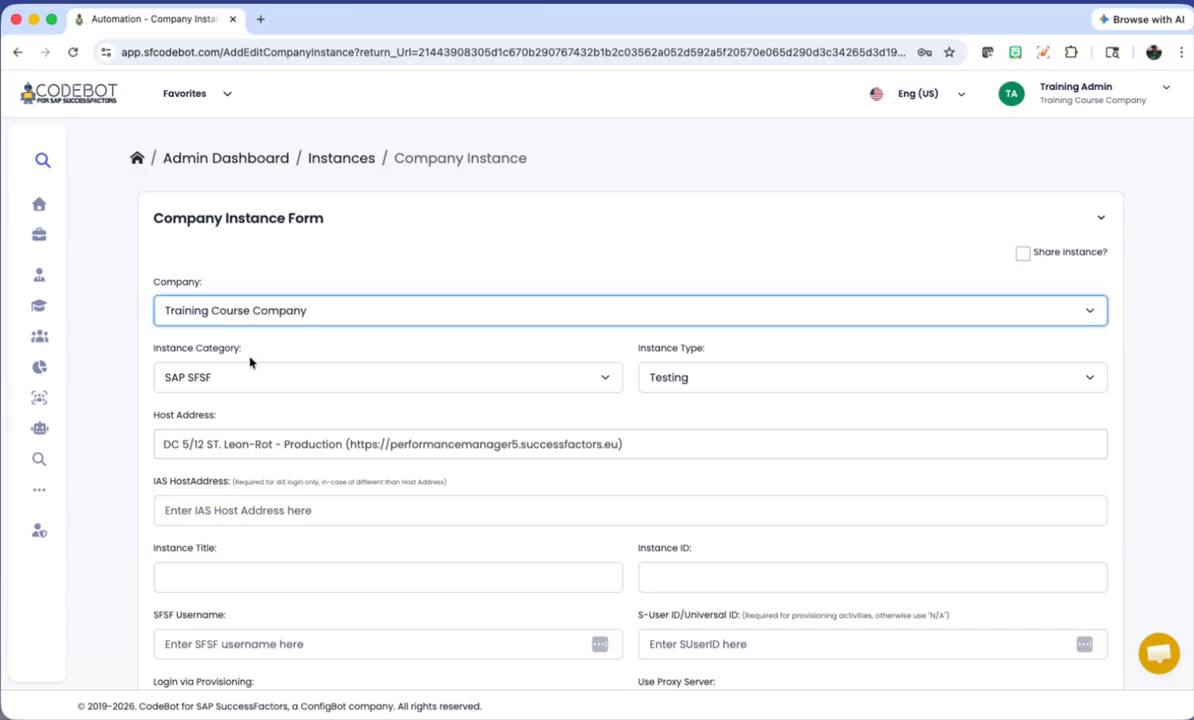
# Step: Review the Instance Category and Instance Type options, keeping SAP SFSF and Testing
pyautogui.scroll(-2, 250, 362)
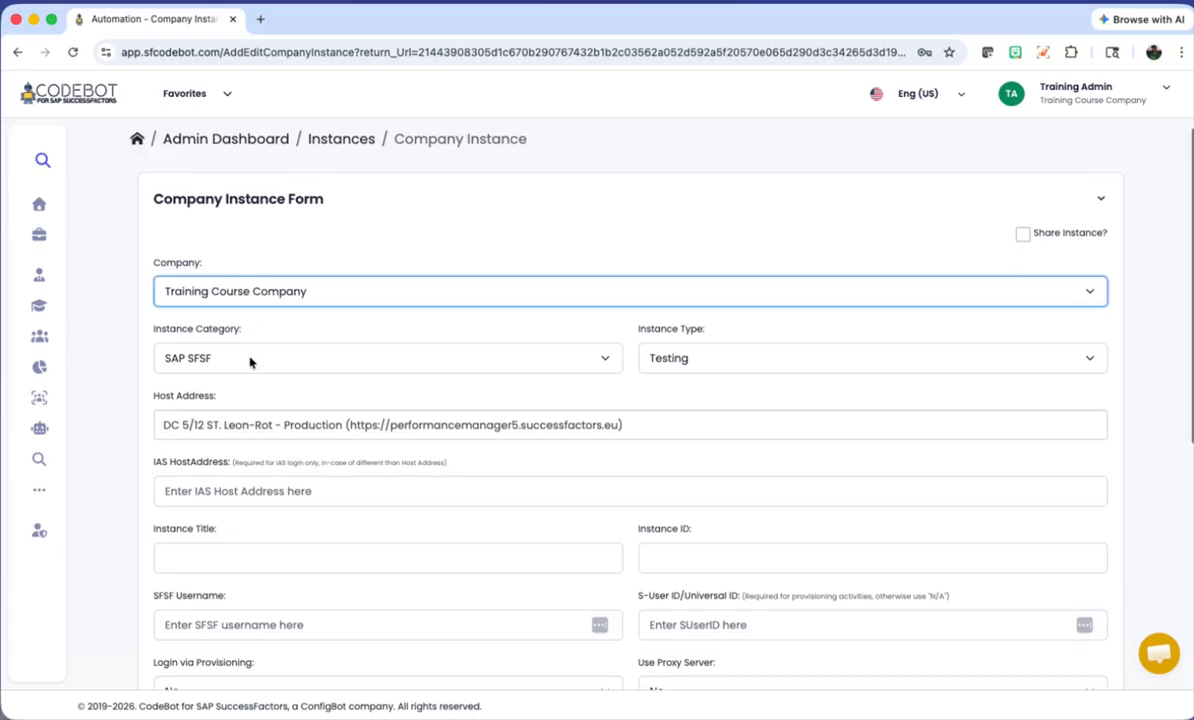
pyautogui.click(248, 342)
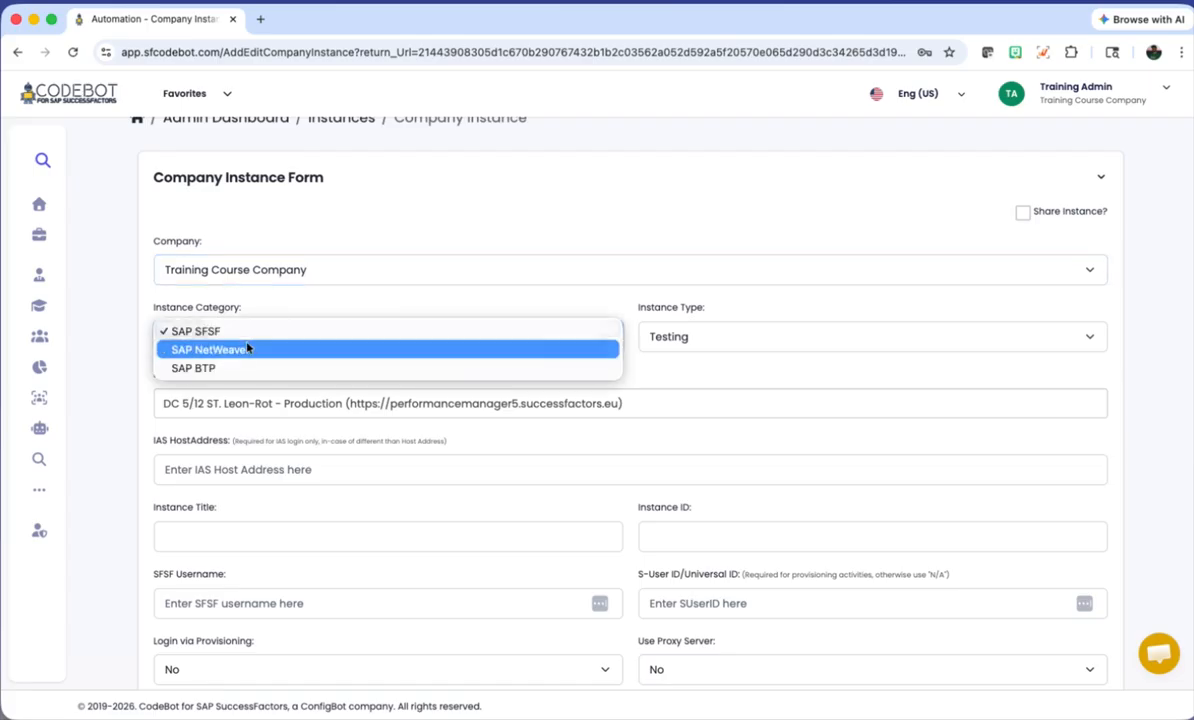
pyautogui.click(243, 334)
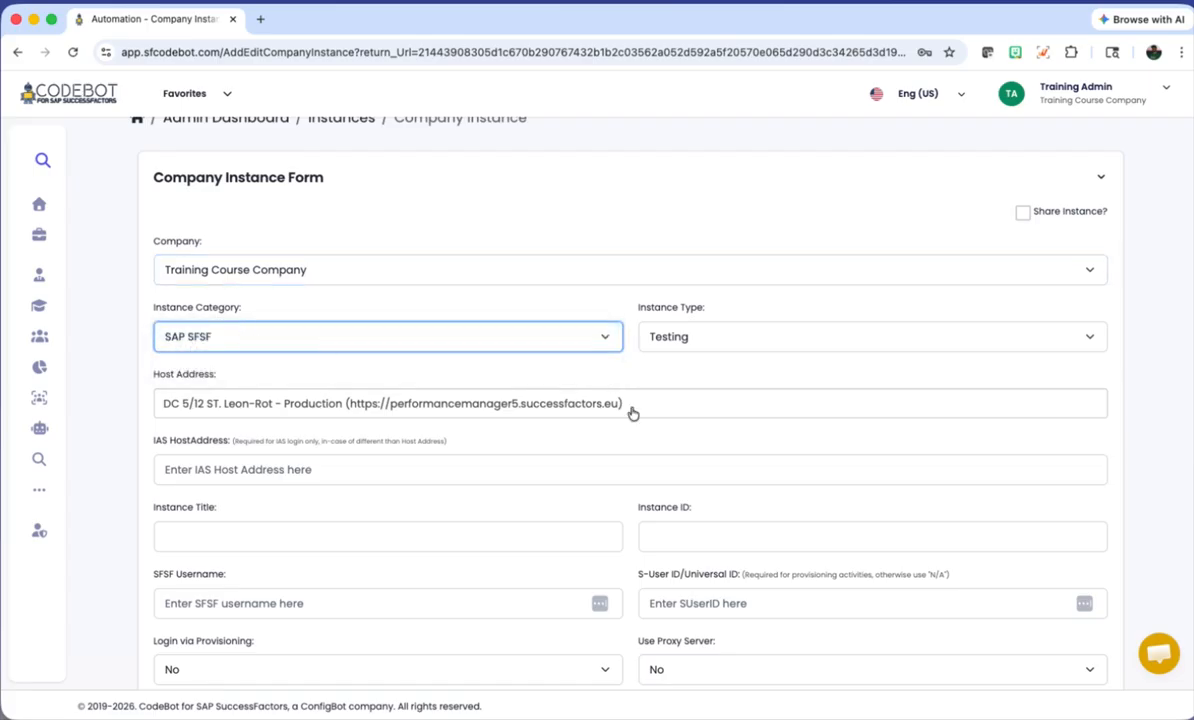
pyautogui.scroll(-2, 600, 390)
pyautogui.click(698, 302)
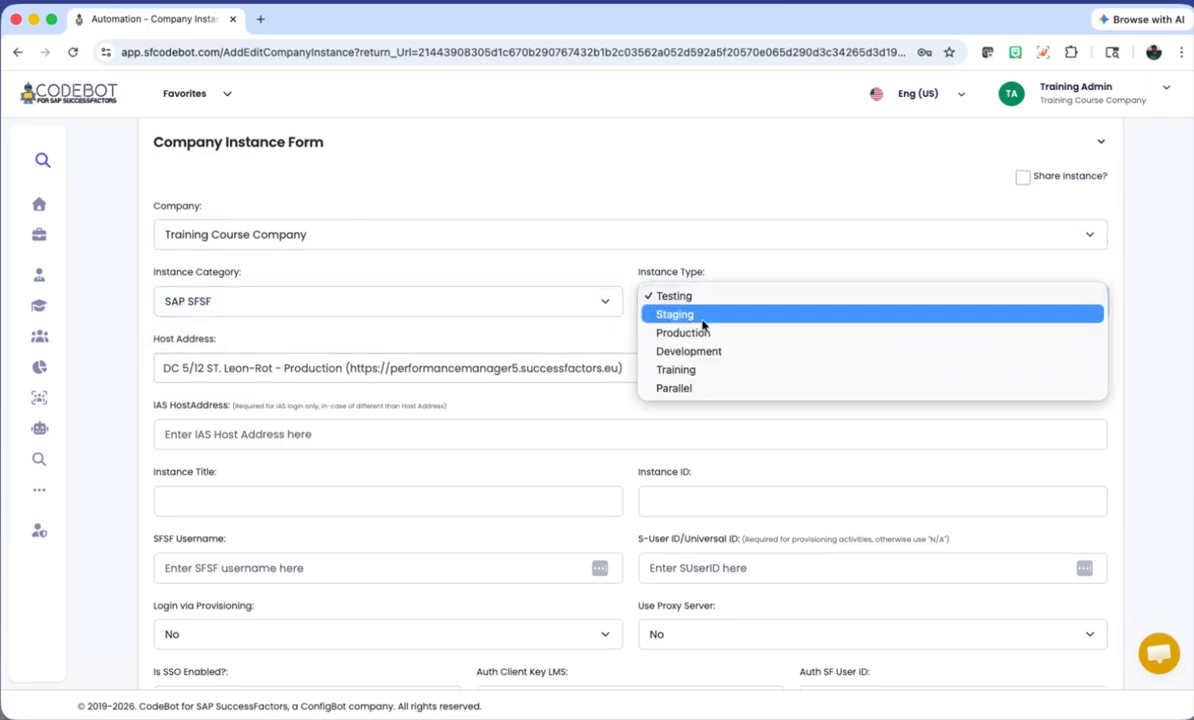
pyautogui.click(703, 298)
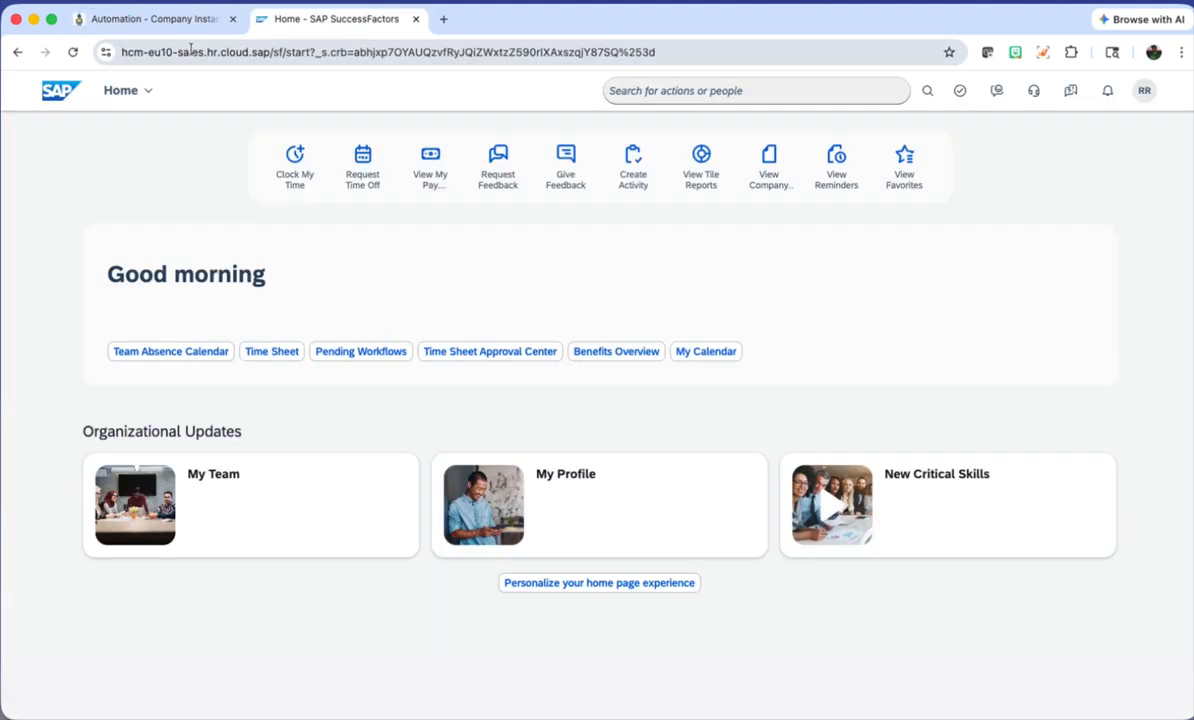
pyautogui.click(188, 54)
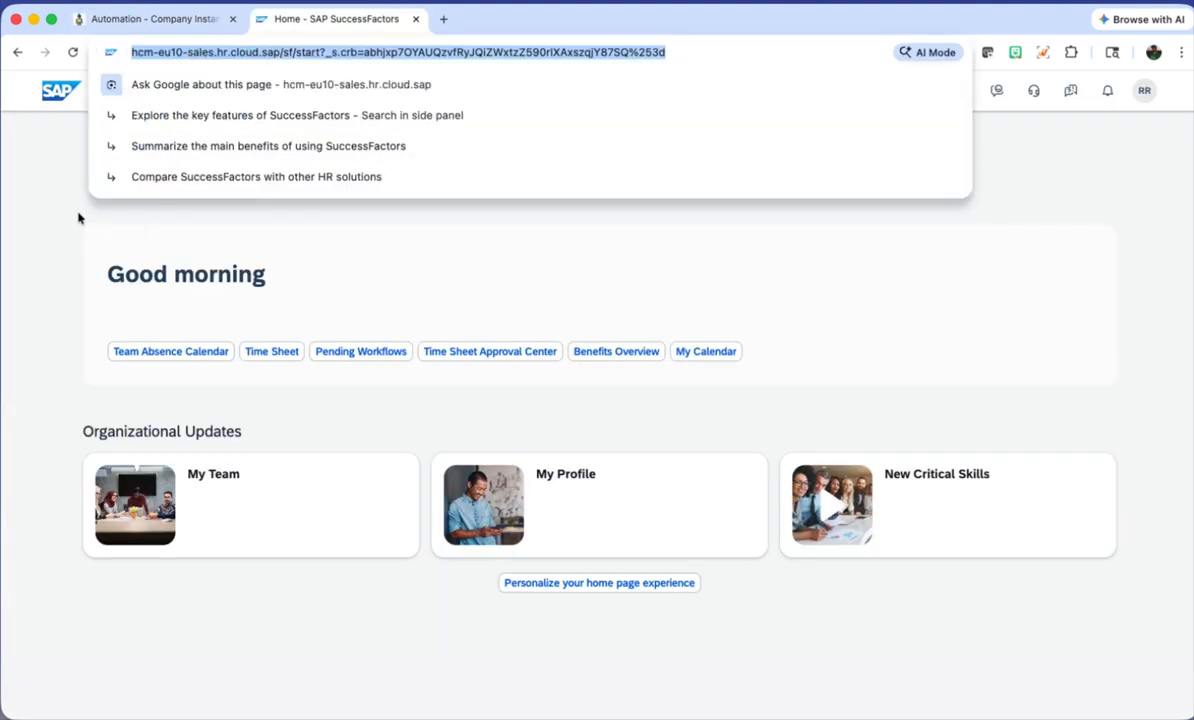
pyautogui.click(140, 54)
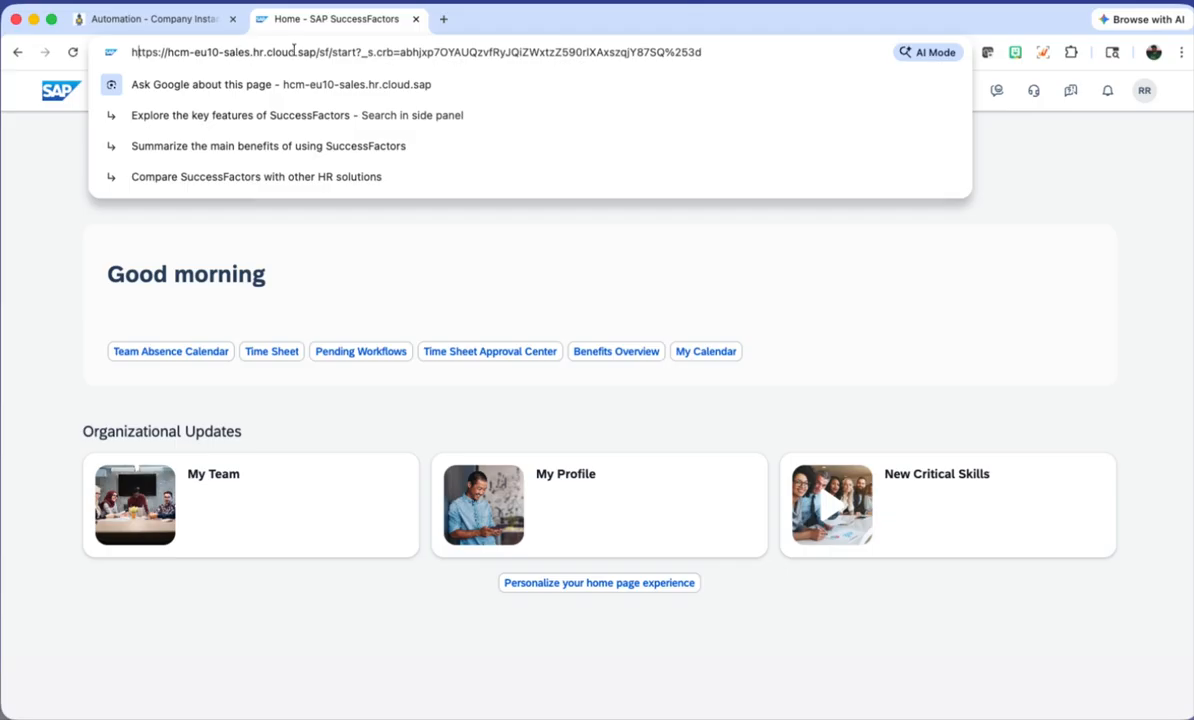
pyautogui.moveTo(315, 52); pyautogui.dragTo(89, 58)
pyautogui.press('super+c')
pyautogui.click(165, 19)
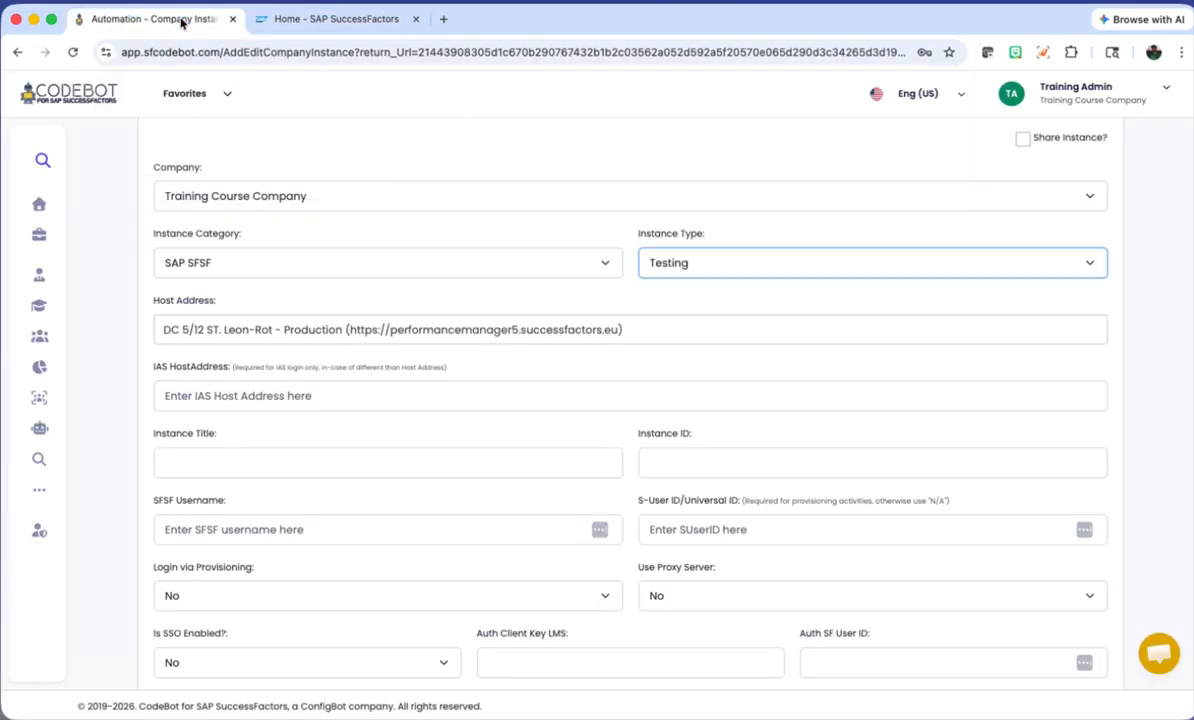
pyautogui.click(231, 343)
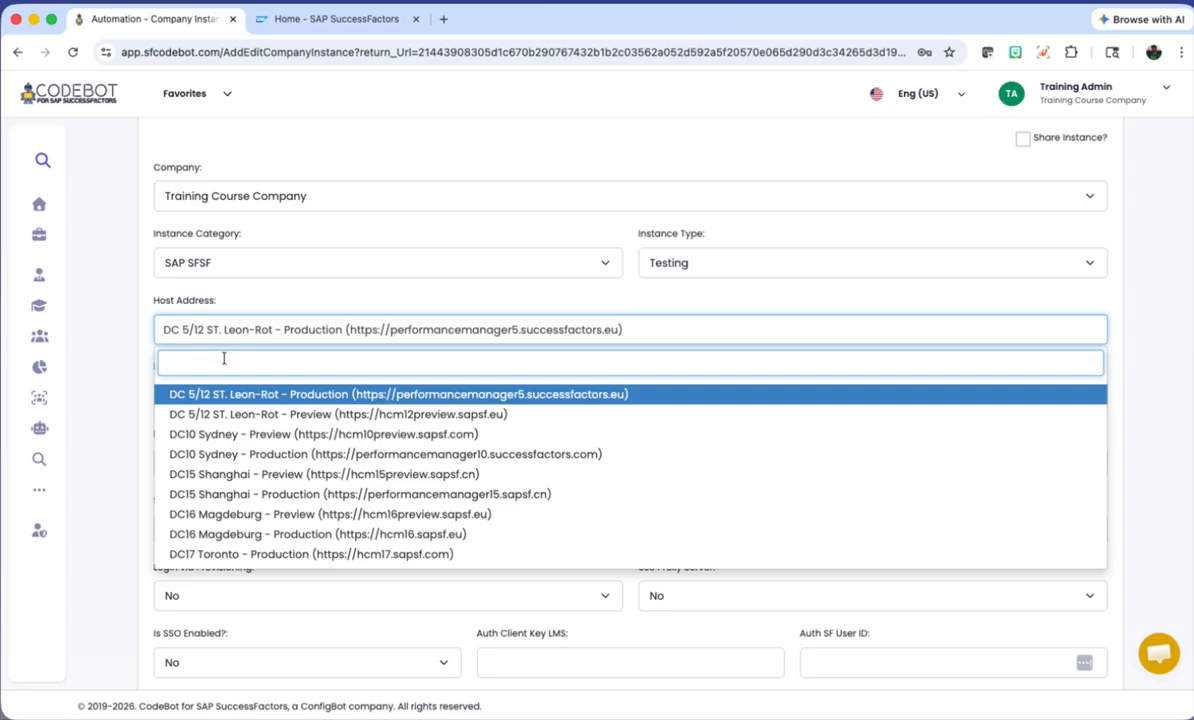
pyautogui.press('super+v')
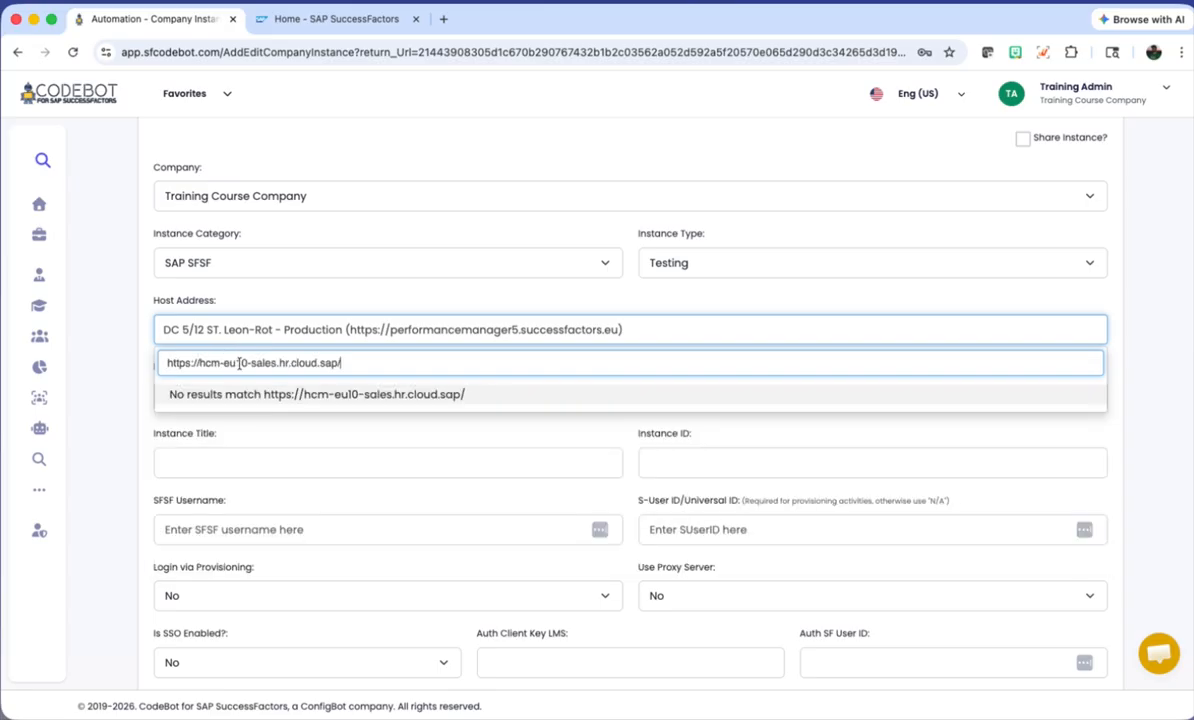
pyautogui.click(351, 360)
pyautogui.press('BackSpace')
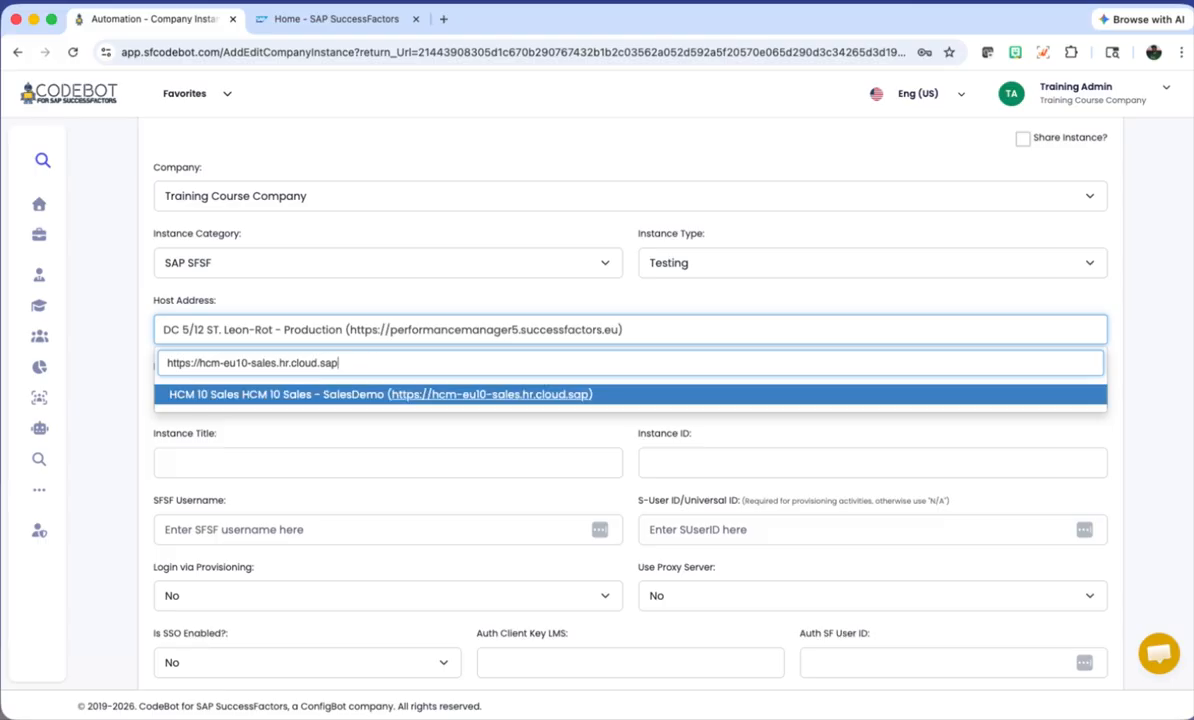
pyautogui.click(323, 398)
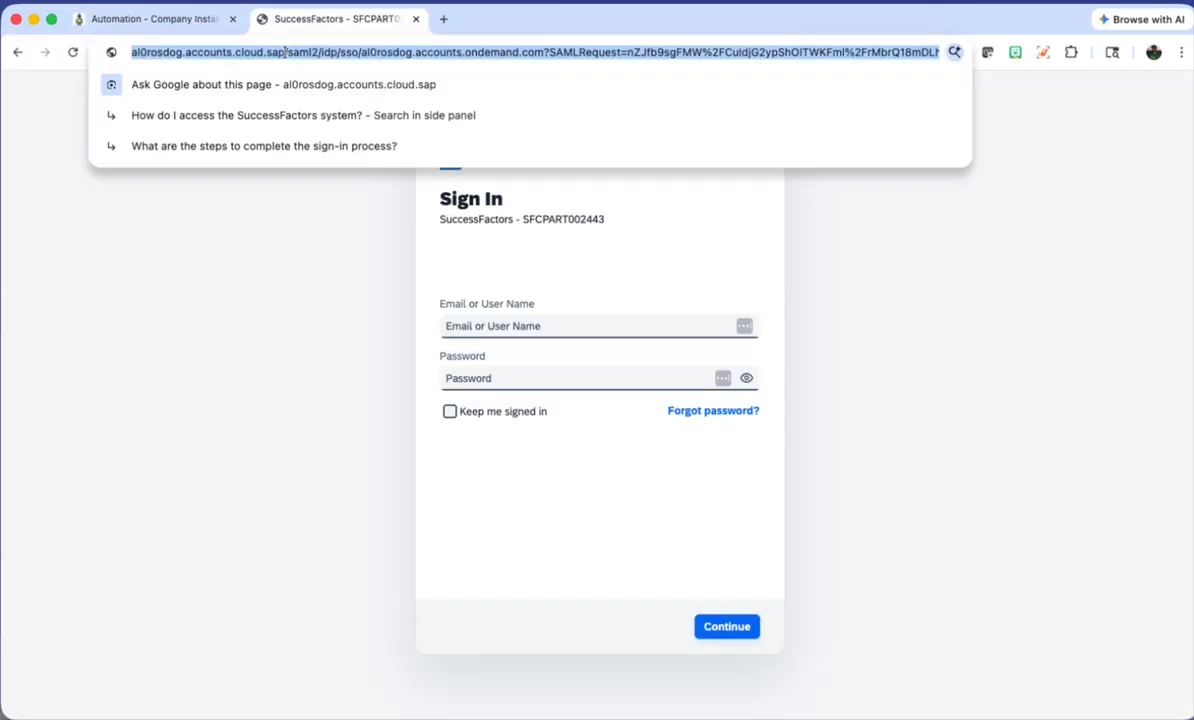
pyautogui.click(285, 52)
pyautogui.moveTo(130, 52); pyautogui.dragTo(318, 55)
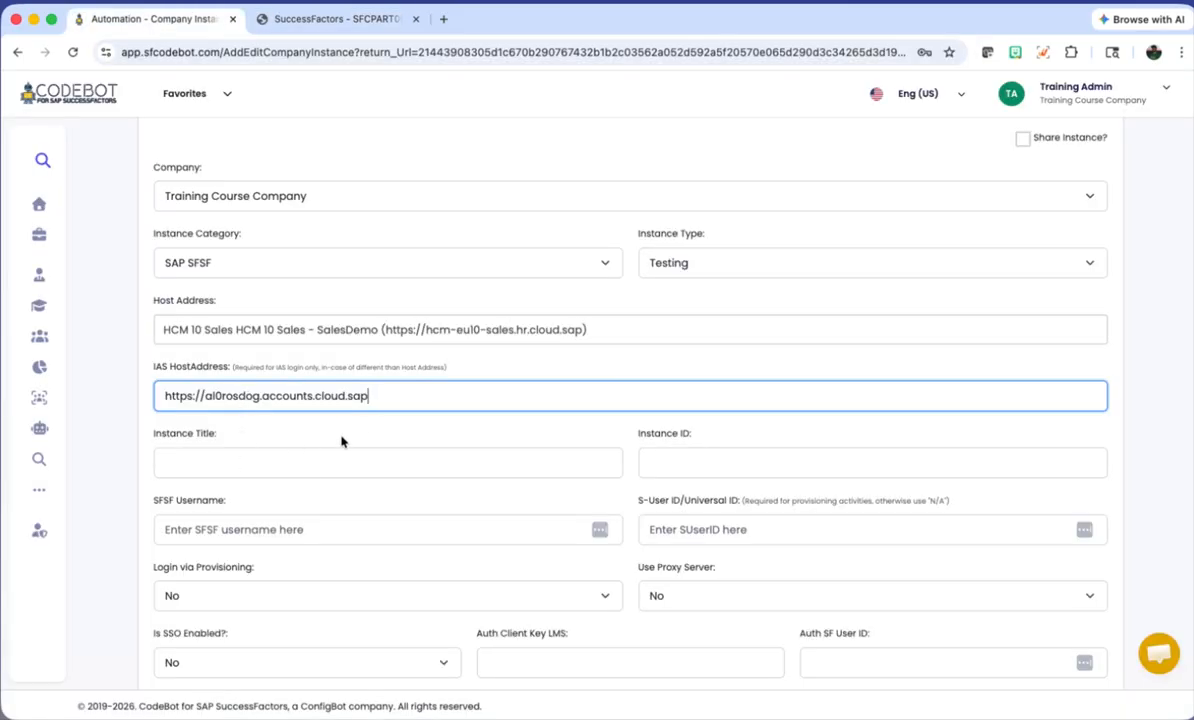
pyautogui.click(313, 467)
pyautogui.write('Training Instance')
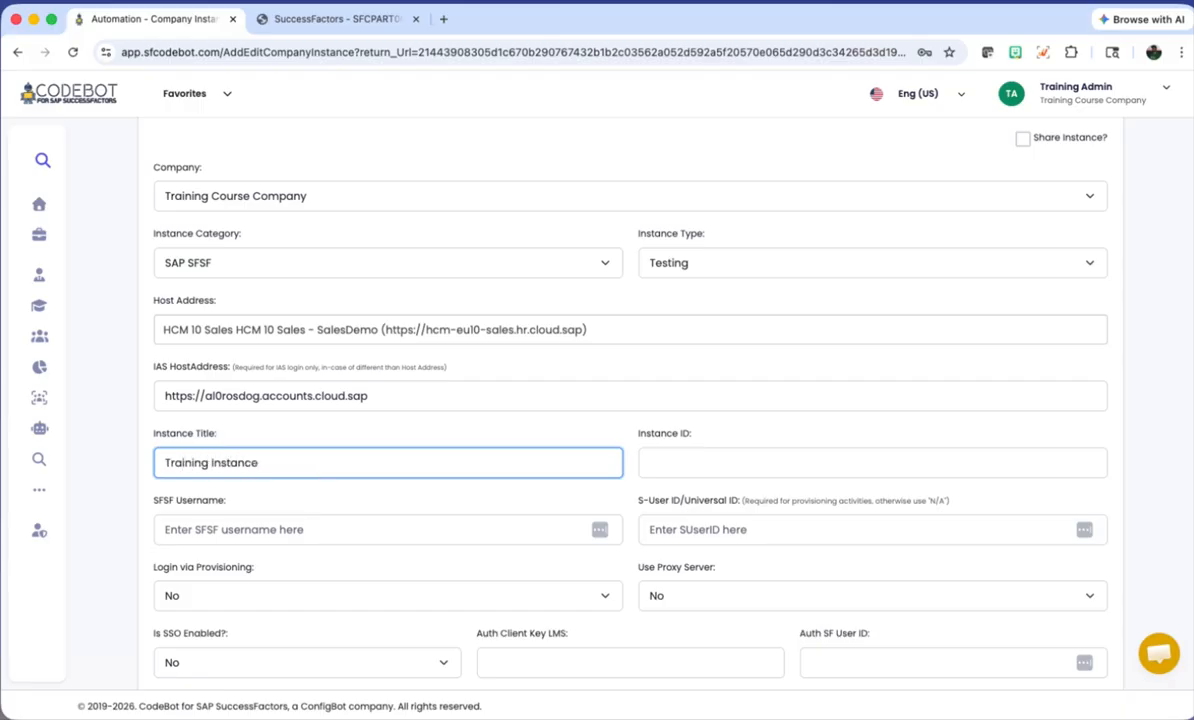
# Step: Copy the company ID SFCPART002443 from the SAP sign-in page and paste it as the Instance ID
pyautogui.press('Tab')
pyautogui.click(360, 22)
pyautogui.moveTo(522, 219); pyautogui.dragTo(605, 224)
pyautogui.press('cmd+c')
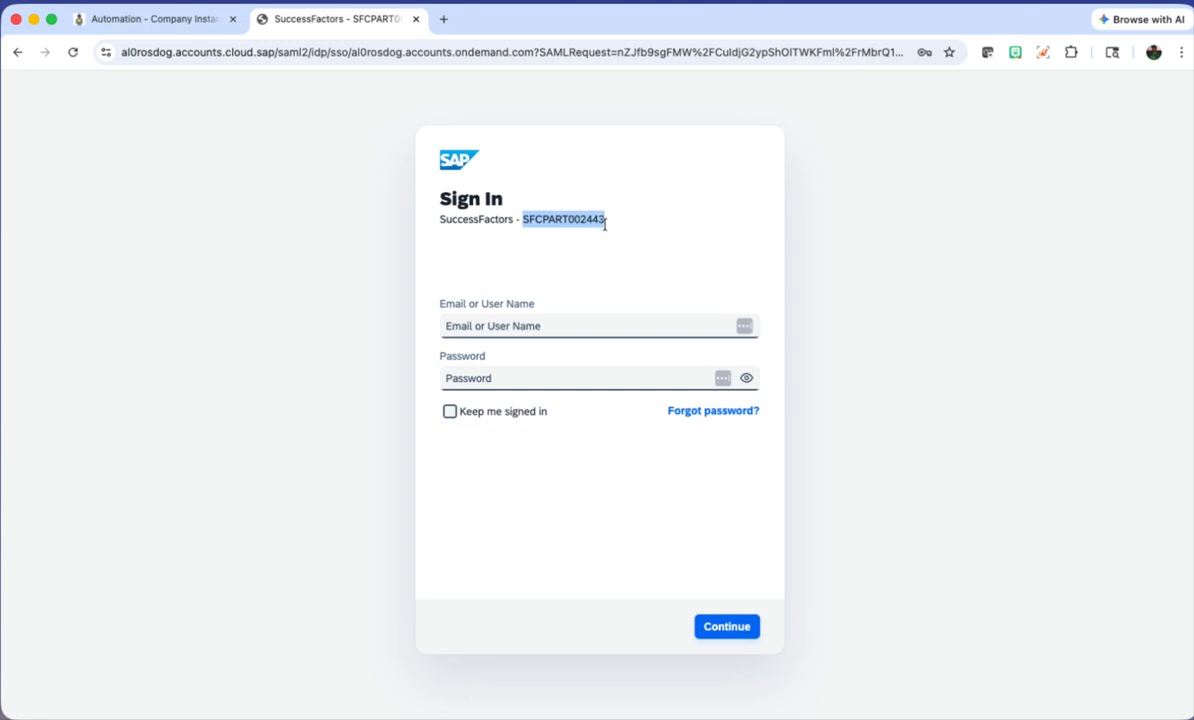
pyautogui.click(157, 19)
pyautogui.press('cmd+v')
pyautogui.scroll(-3, 597, 421)
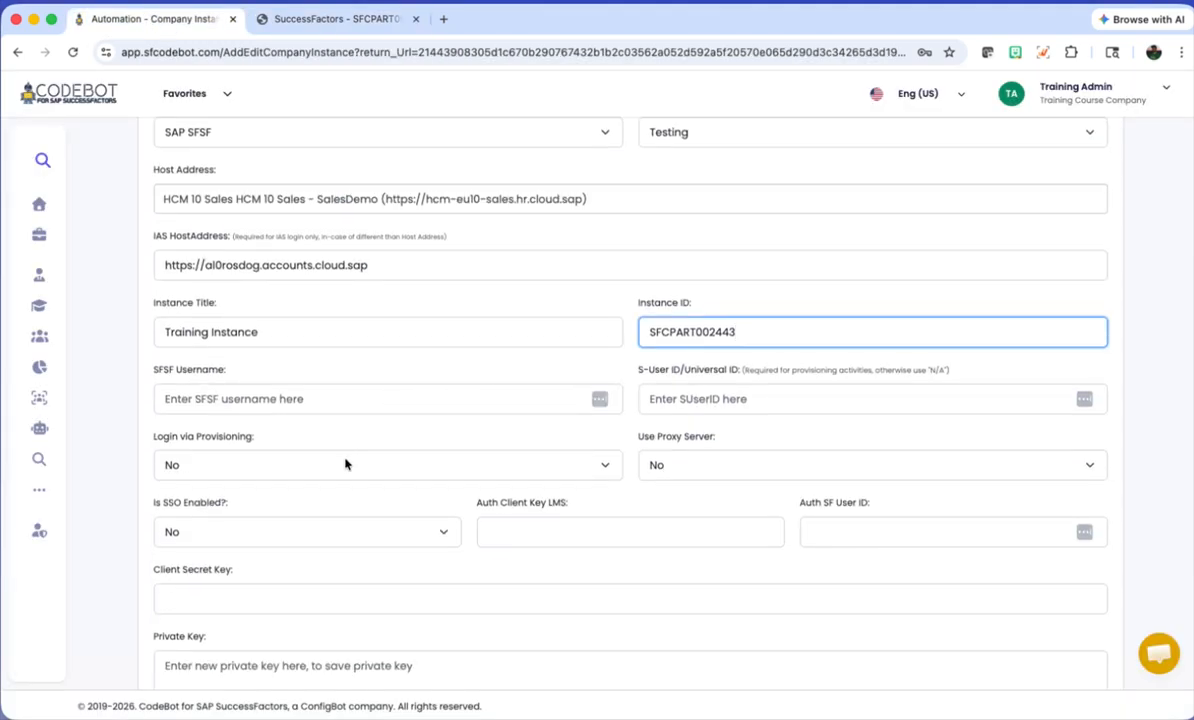
# Step: Set Is SSO Enabled to Yes
pyautogui.scroll(-5, 316, 495)
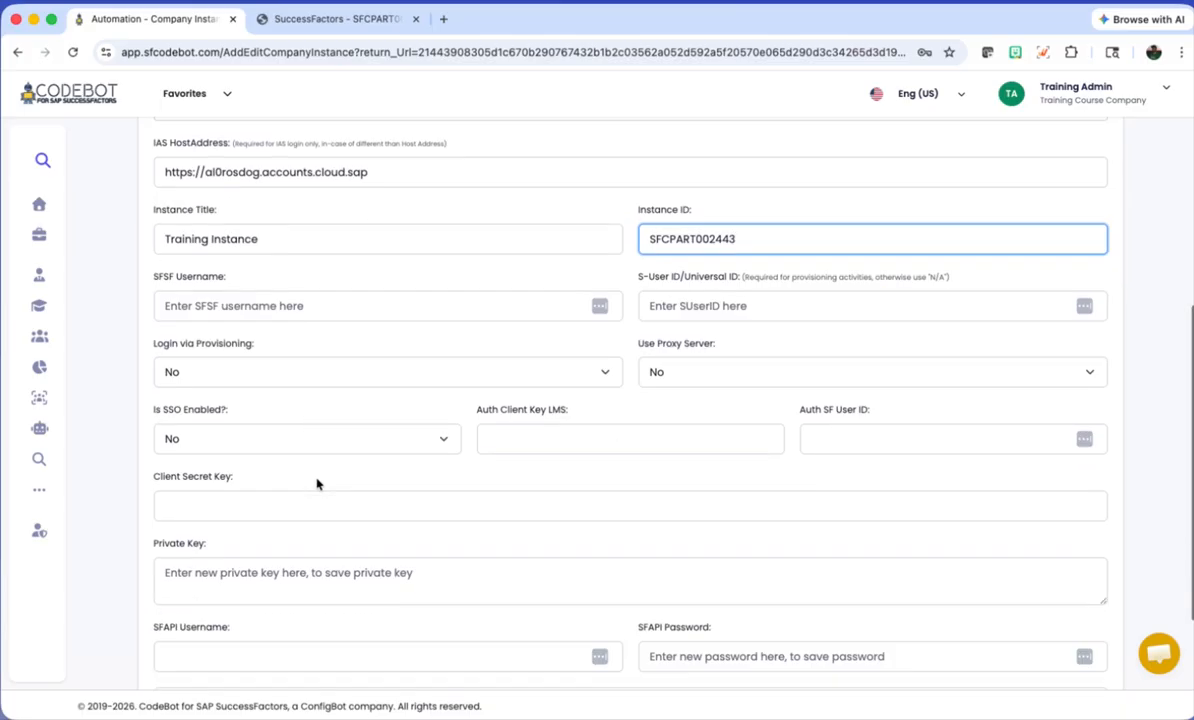
pyautogui.click(309, 318)
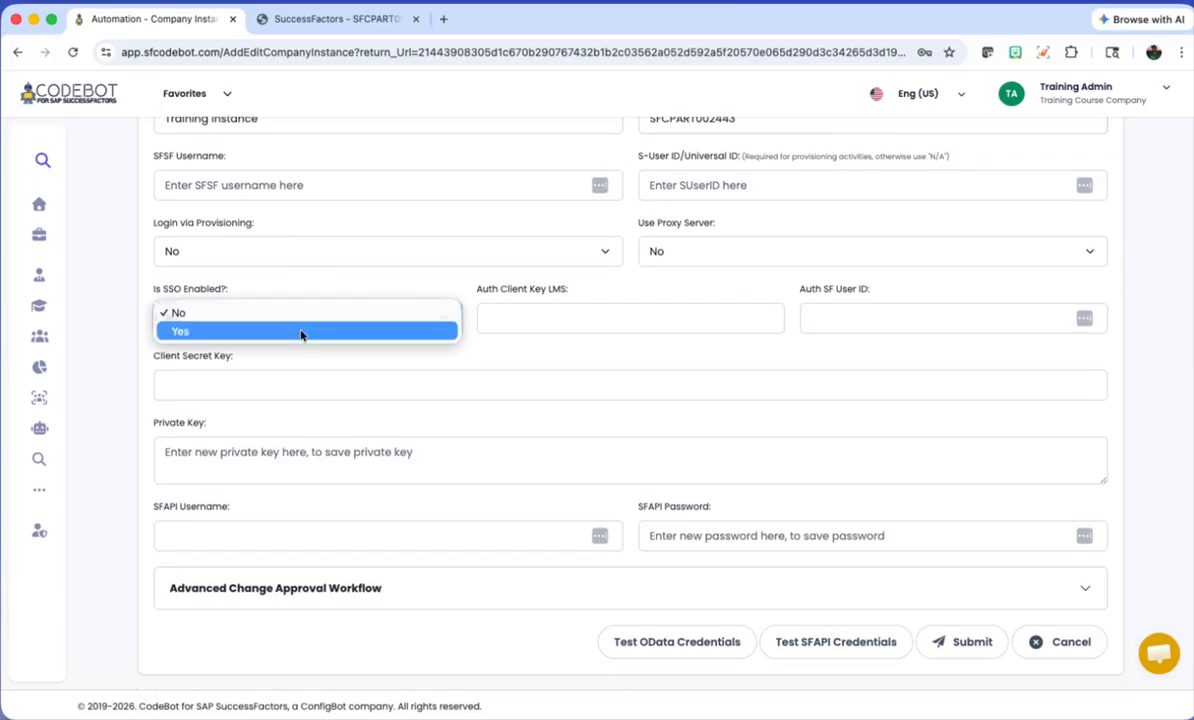
pyautogui.click(301, 331)
# Step: Fill Auth SF User ID with CodeBotAPI, copied from the API user's SuccessFactors profile
pyautogui.click(825, 313)
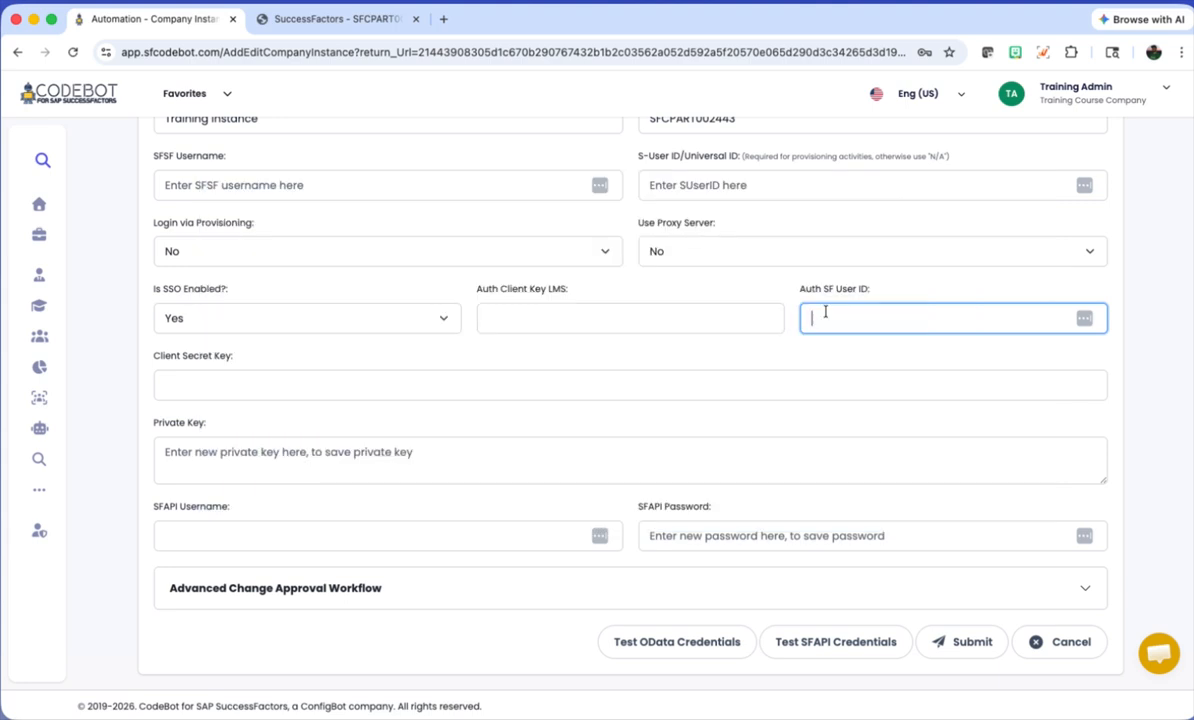
pyautogui.write('CodeBot')
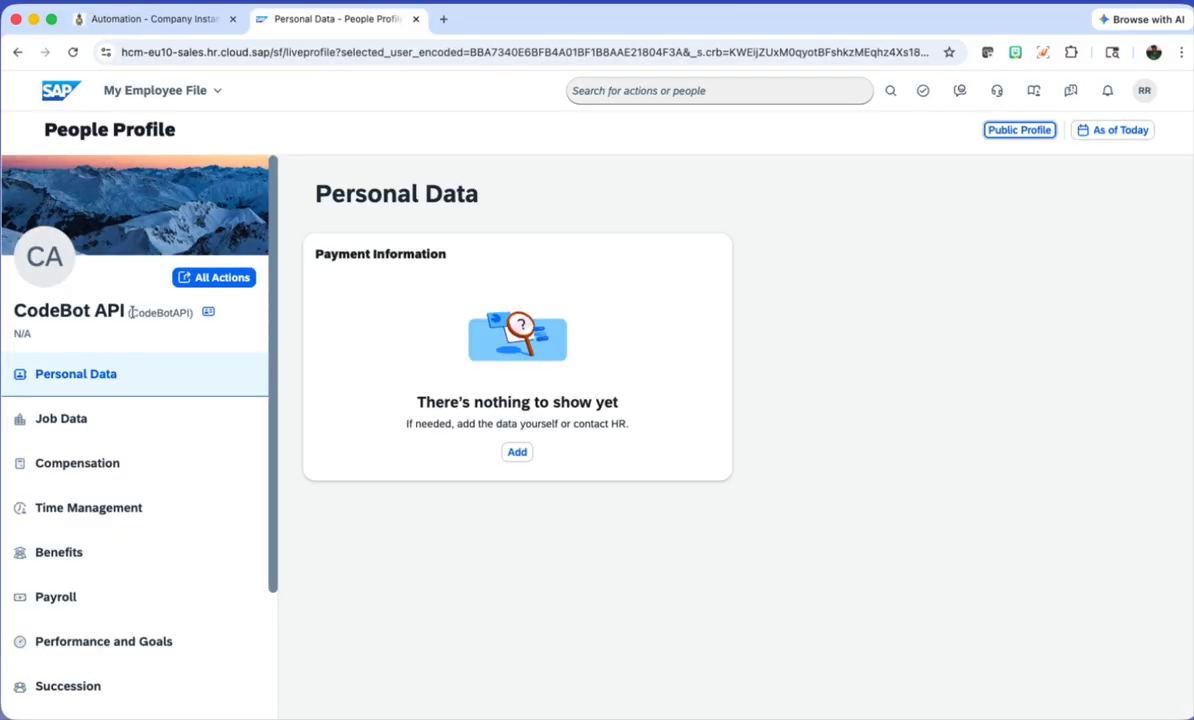
pyautogui.moveTo(129, 313); pyautogui.dragTo(190, 323)
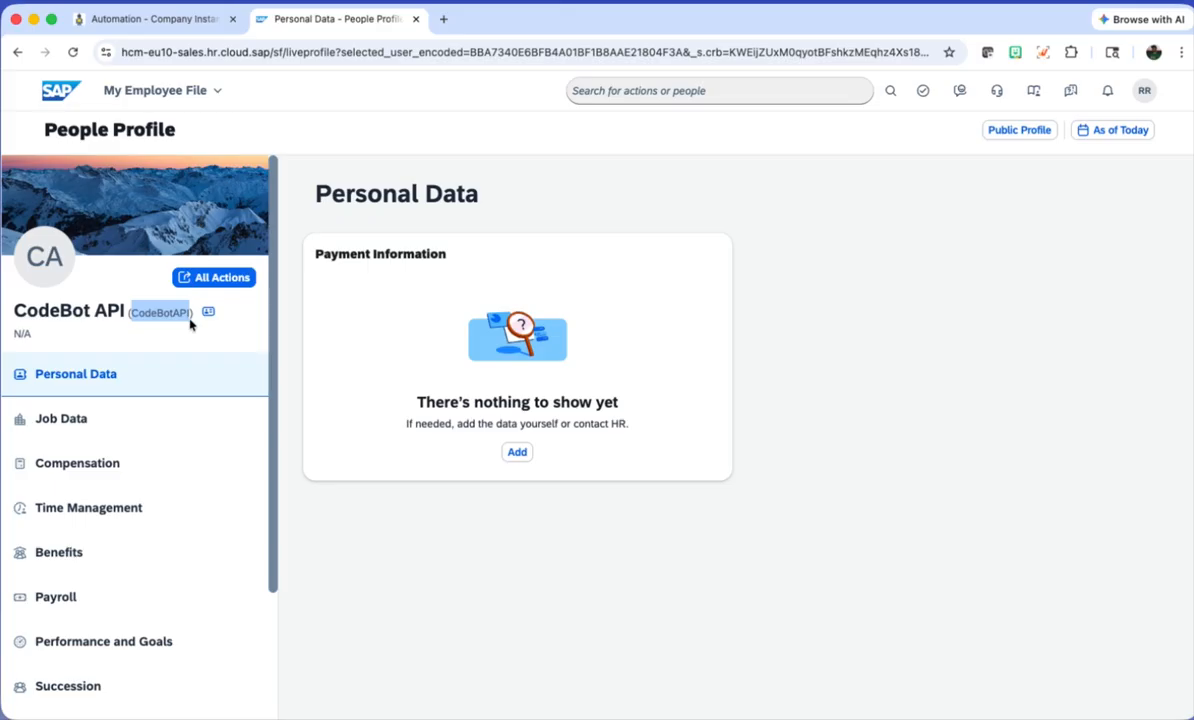
pyautogui.click(128, 26)
pyautogui.doubleClick(874, 318)
pyautogui.click(874, 318)
pyautogui.click(374, 383)
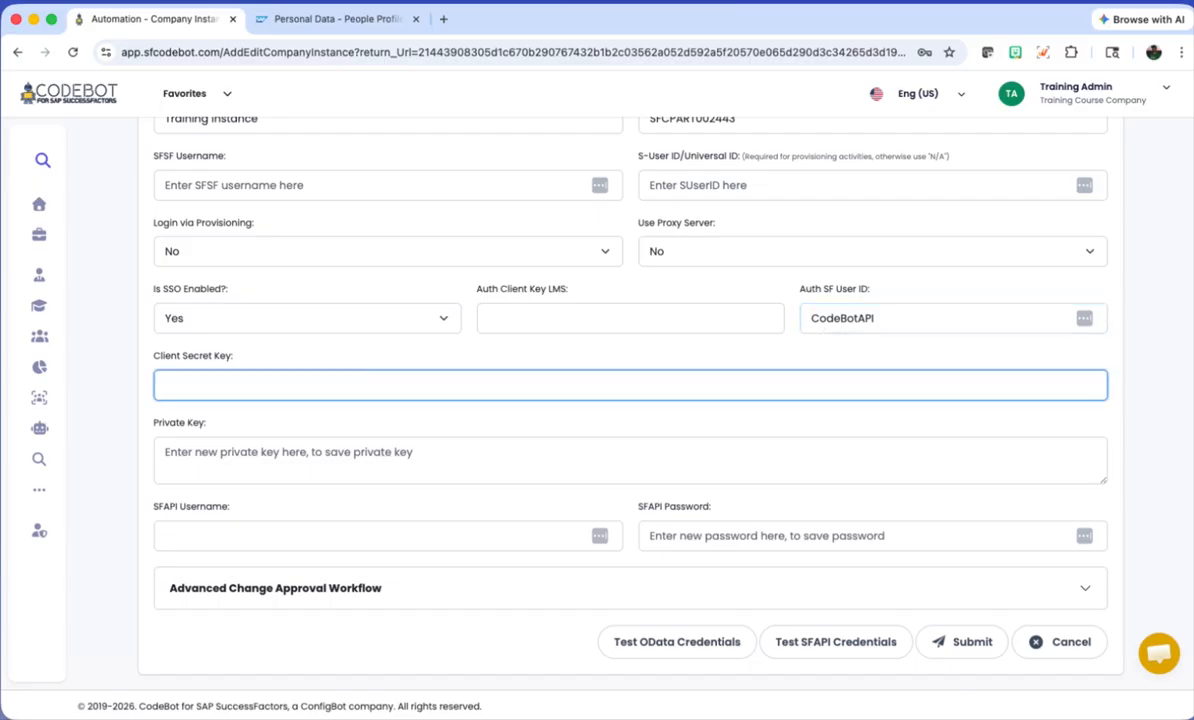
pyautogui.press('super+Tab')
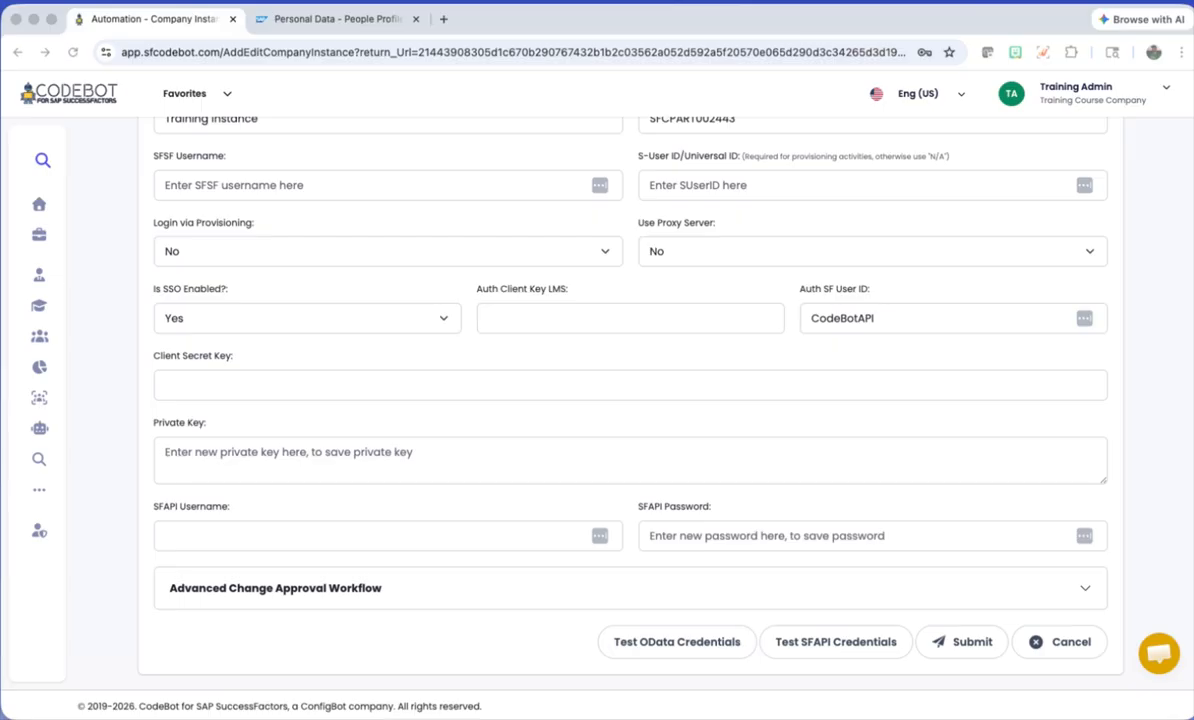
pyautogui.click(837, 341)
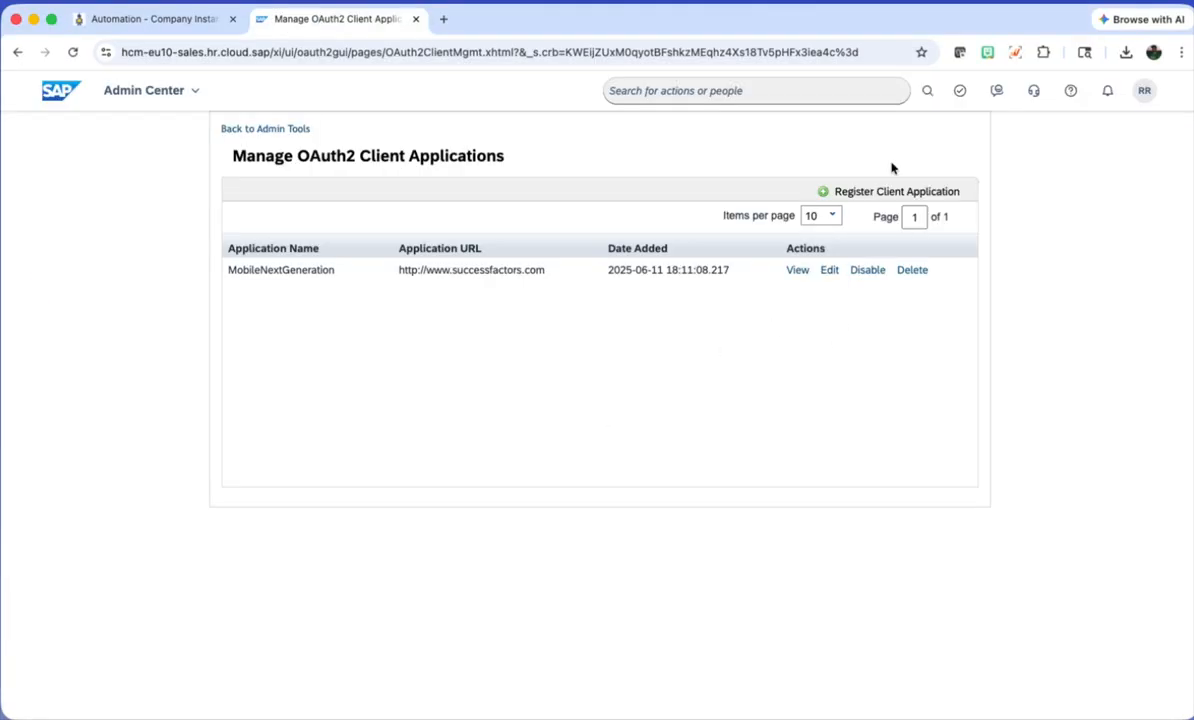
pyautogui.click(885, 192)
pyautogui.click(429, 243)
pyautogui.write('CodeBot')
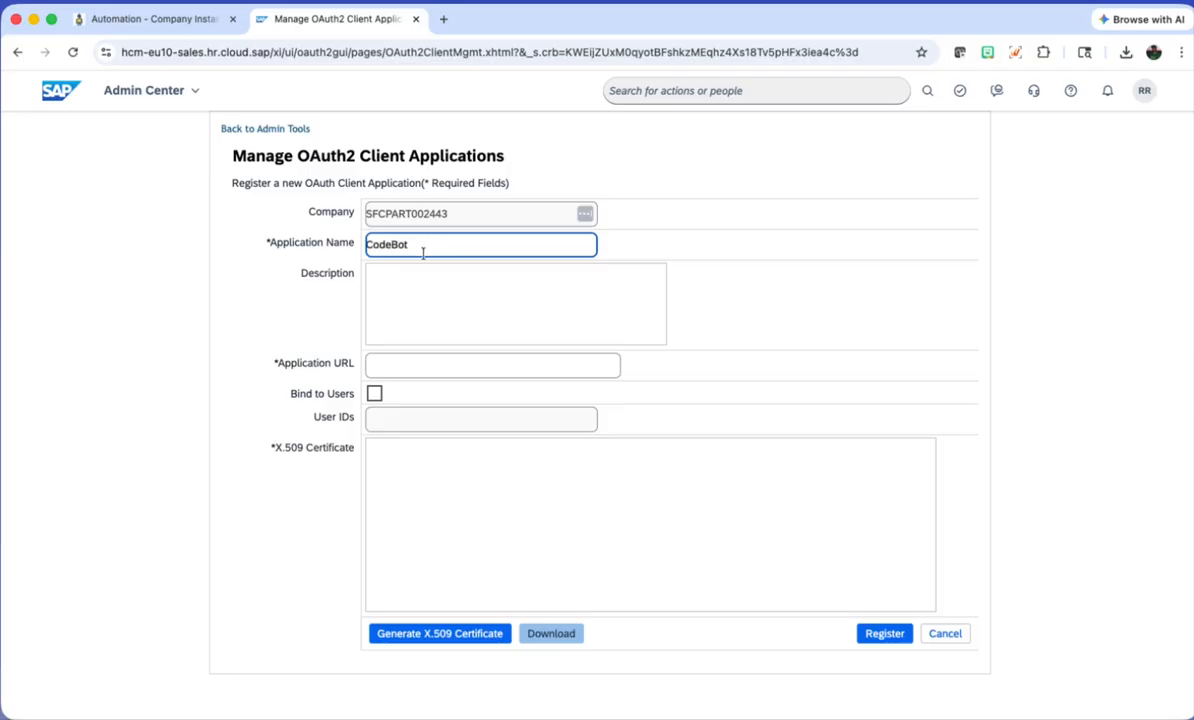
pyautogui.click(397, 287)
pyautogui.write('API Access for CodeBot')
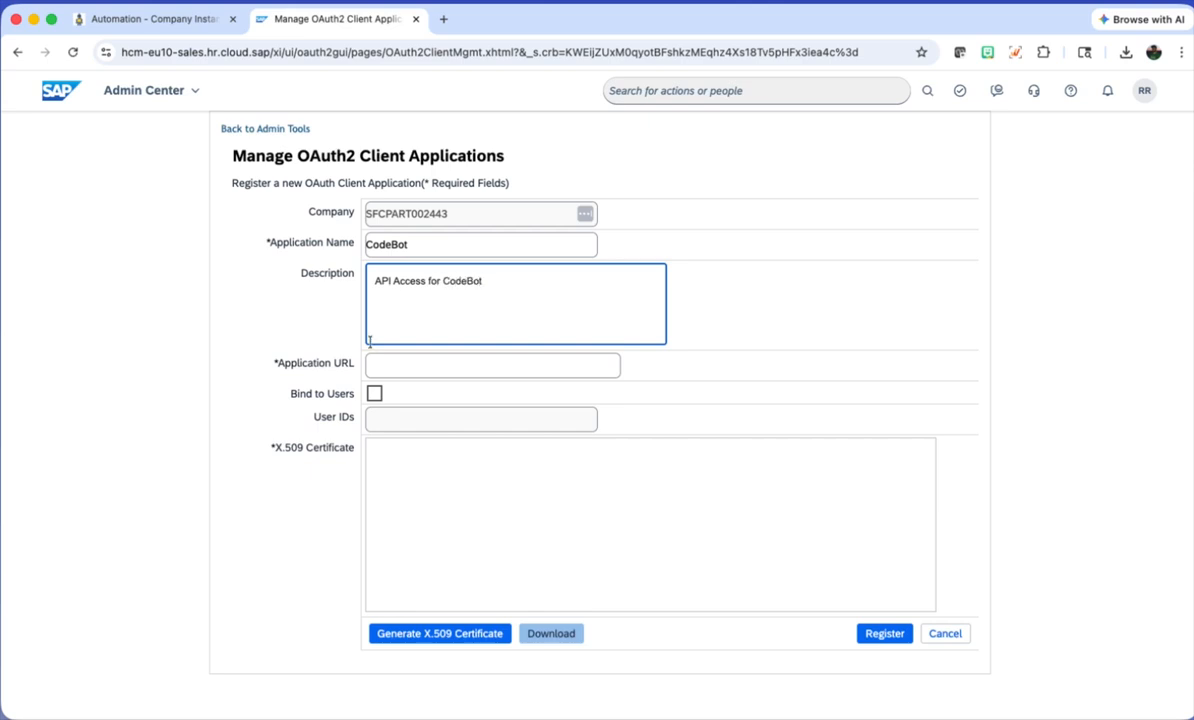
pyautogui.click(391, 363)
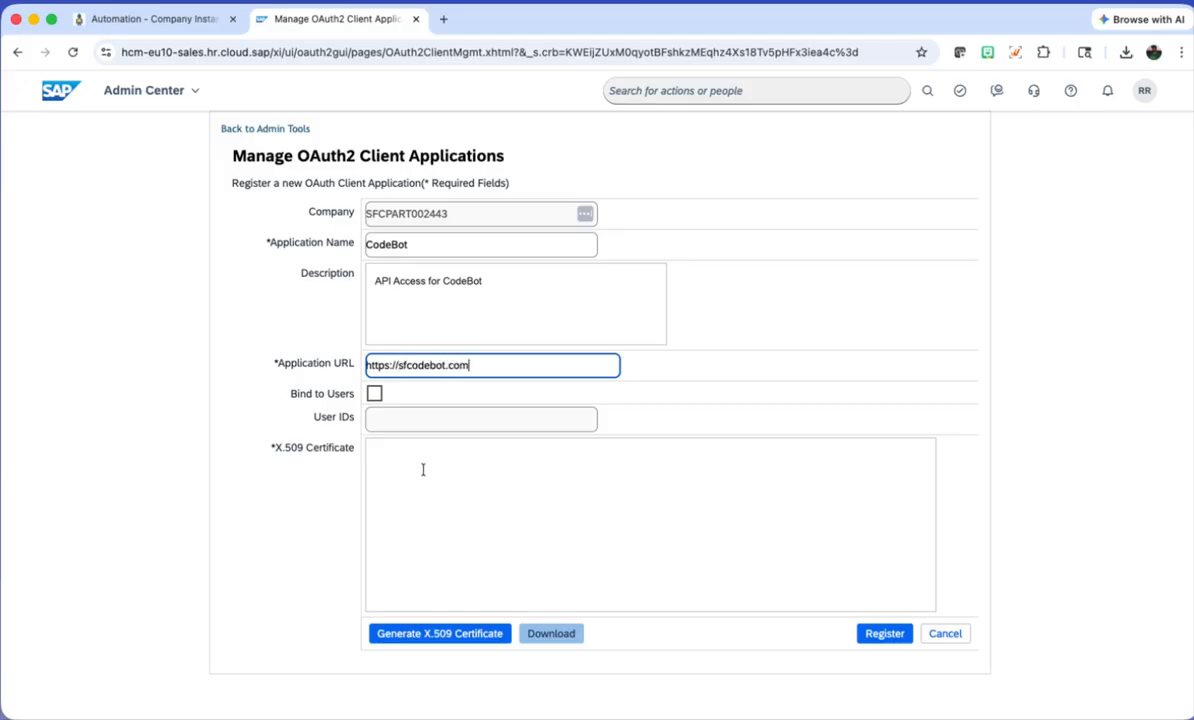
# Step: Generate an X.509 certificate for the application with common name CodeBot
pyautogui.click(459, 635)
pyautogui.click(406, 246)
pyautogui.write('CodeBot')
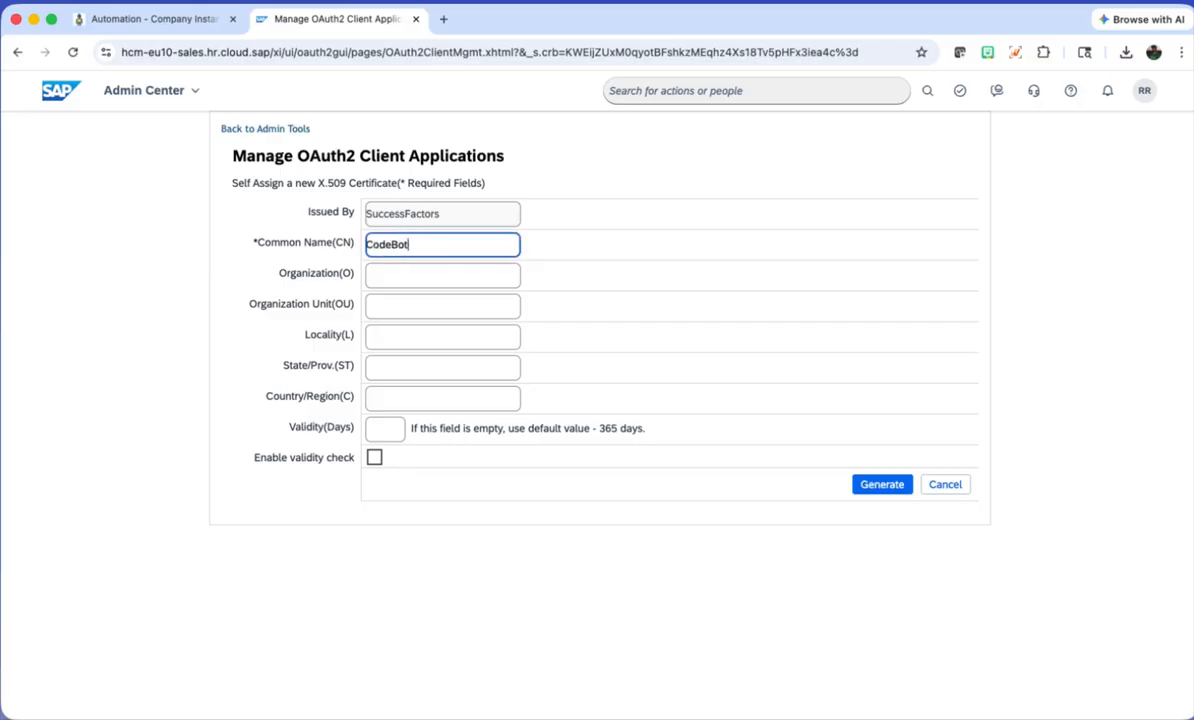
pyautogui.click(878, 484)
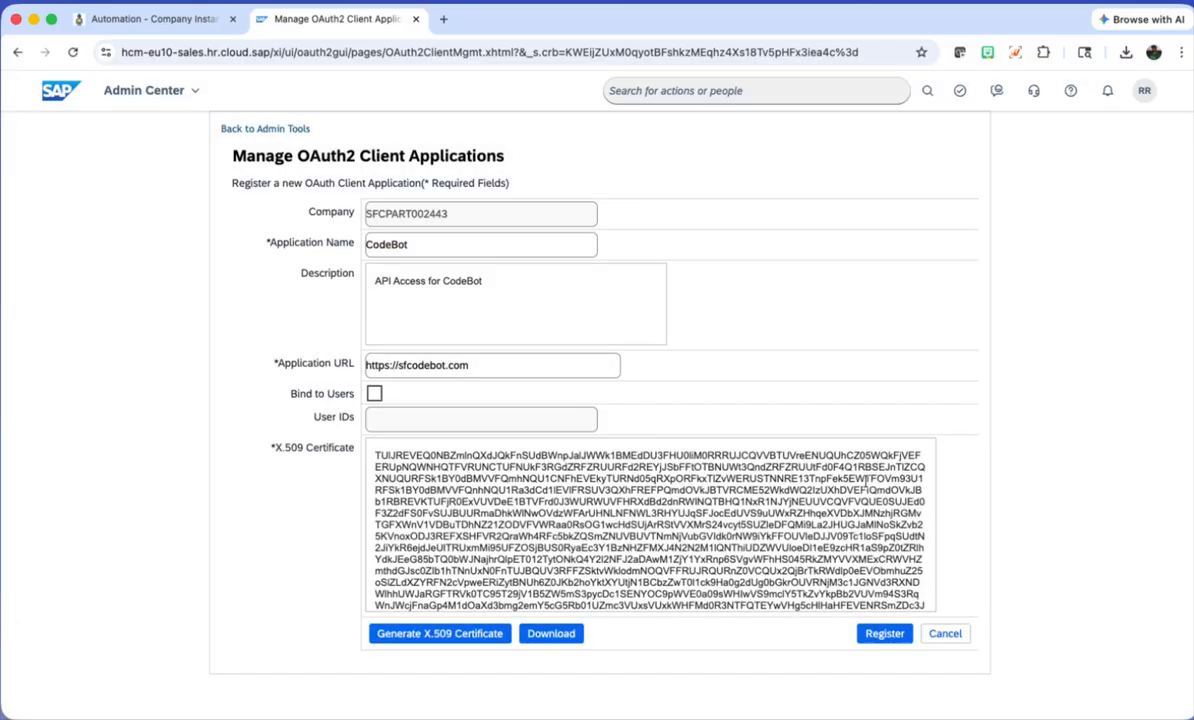
# Step: Download the generated certificate and register the CodeBot client application
pyautogui.click(553, 637)
pyautogui.moveTo(999, 97)
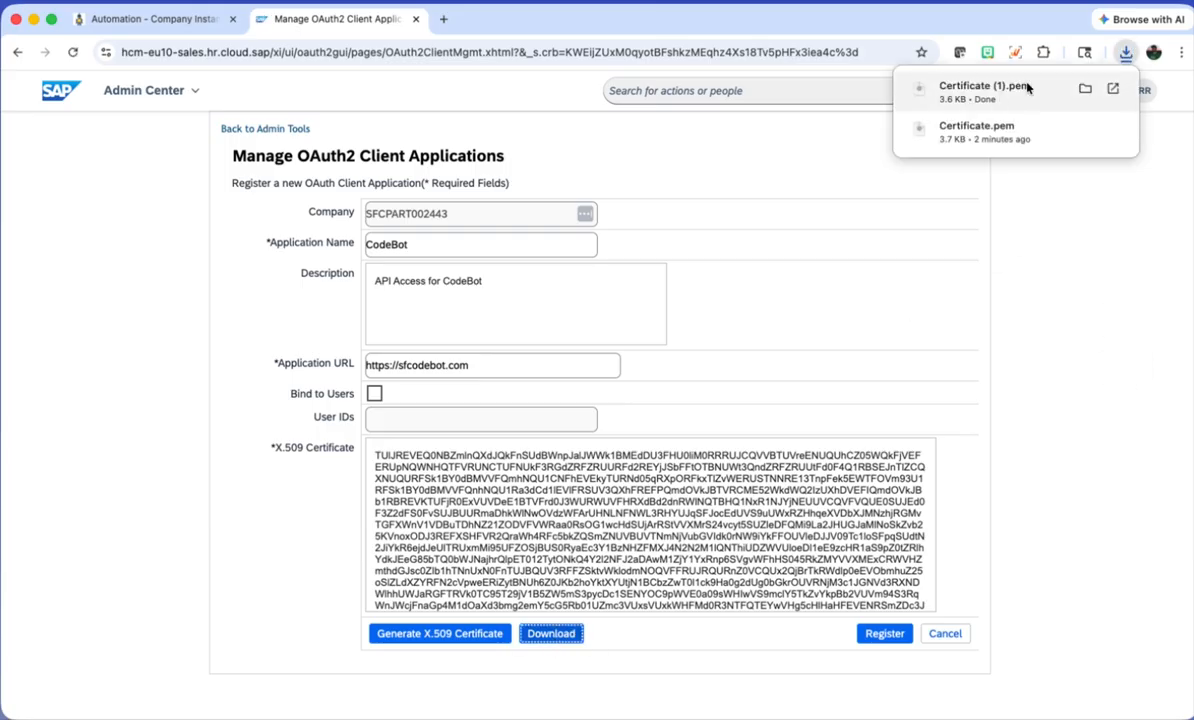
pyautogui.click(885, 634)
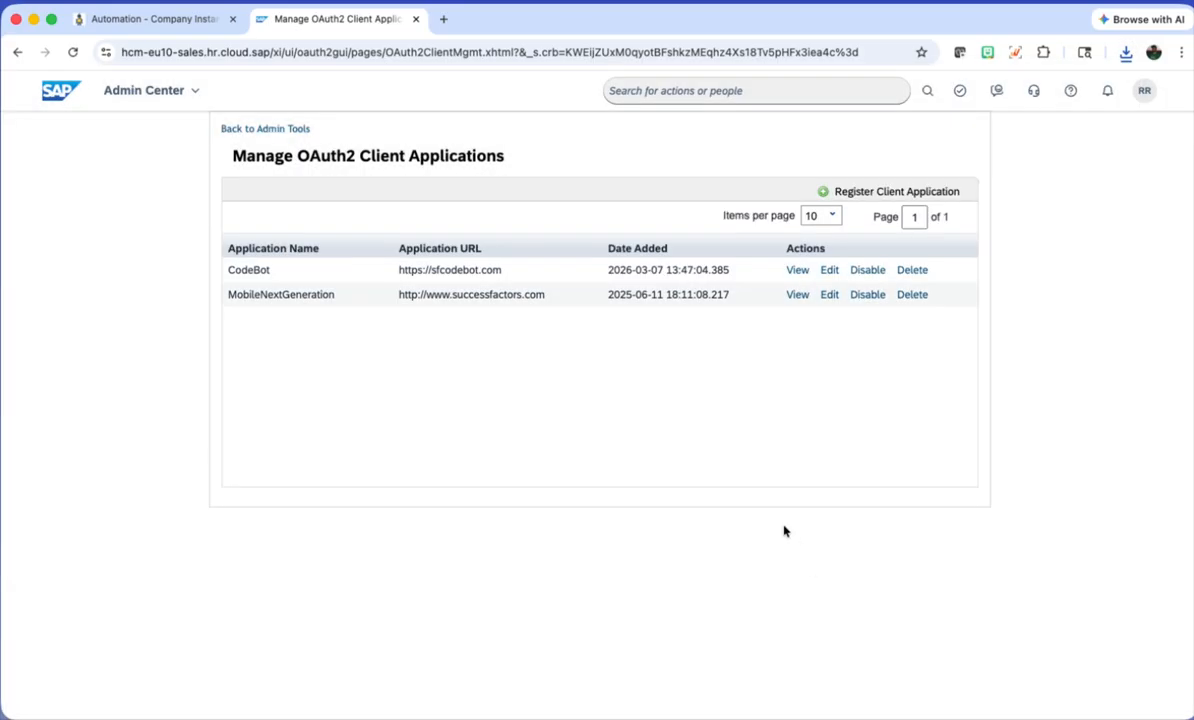
# Step: Copy the CodeBot application's API key and paste it into the Client Secret Key field
pyautogui.click(797, 270)
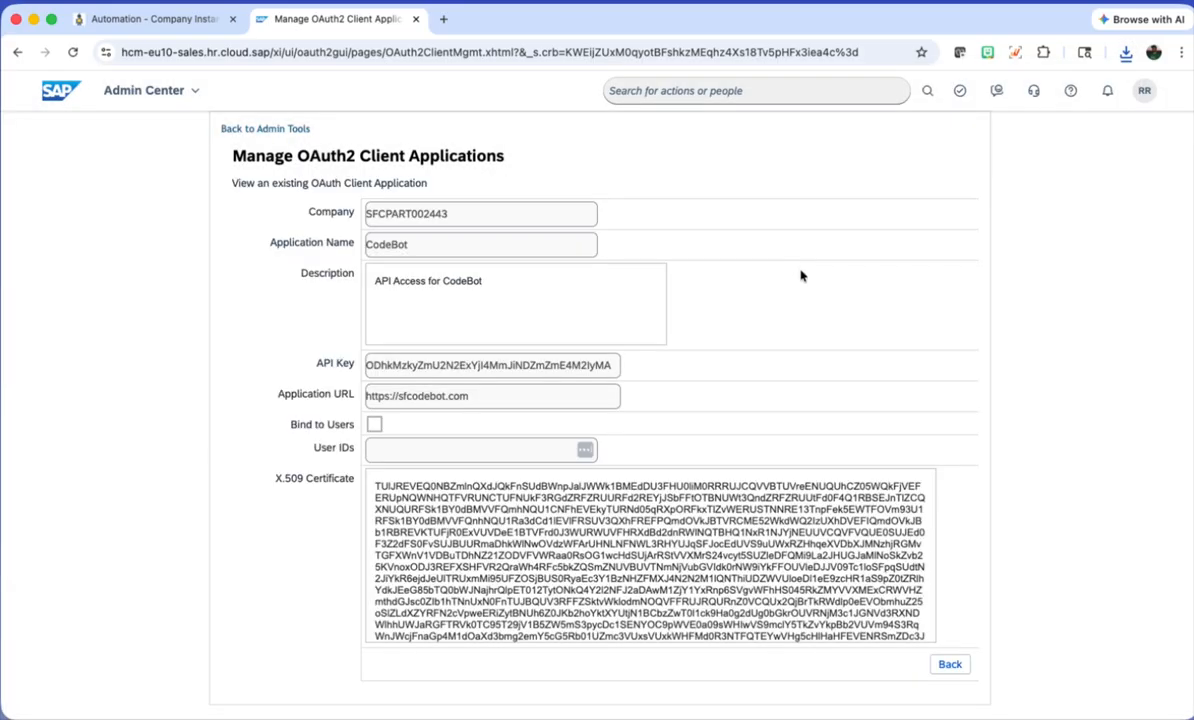
pyautogui.doubleClick(462, 367)
pyautogui.press('super+c')
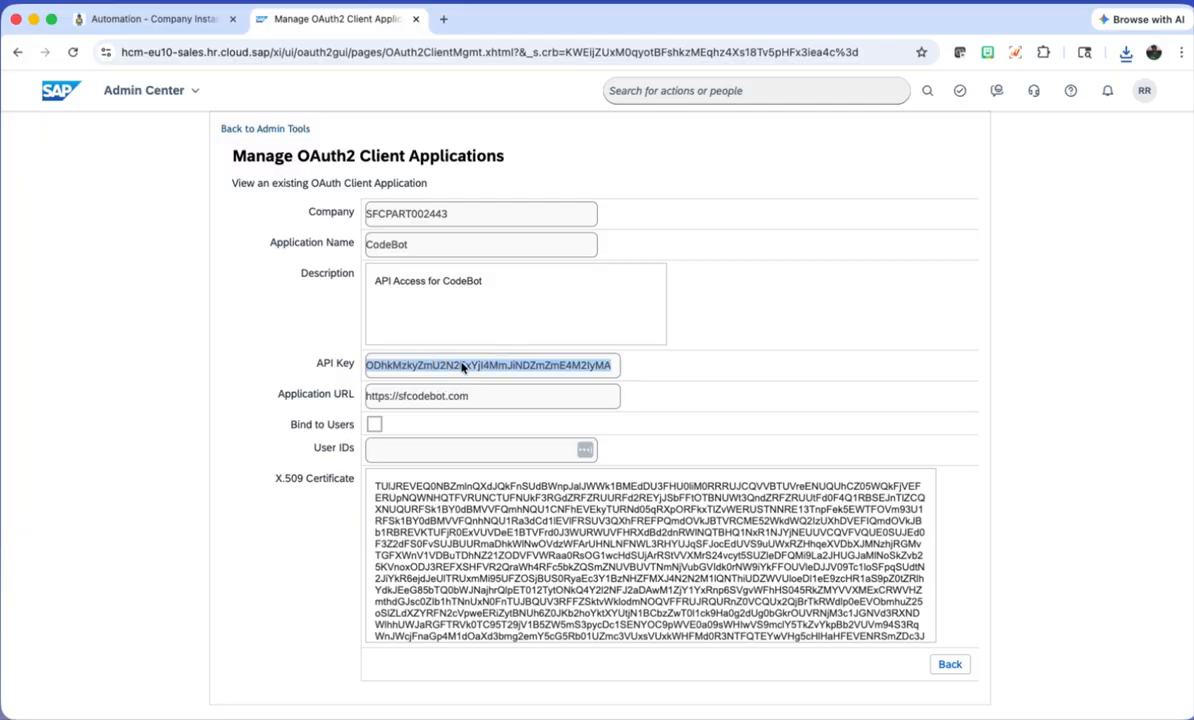
pyautogui.click(160, 19)
pyautogui.click(205, 381)
pyautogui.press('super+v')
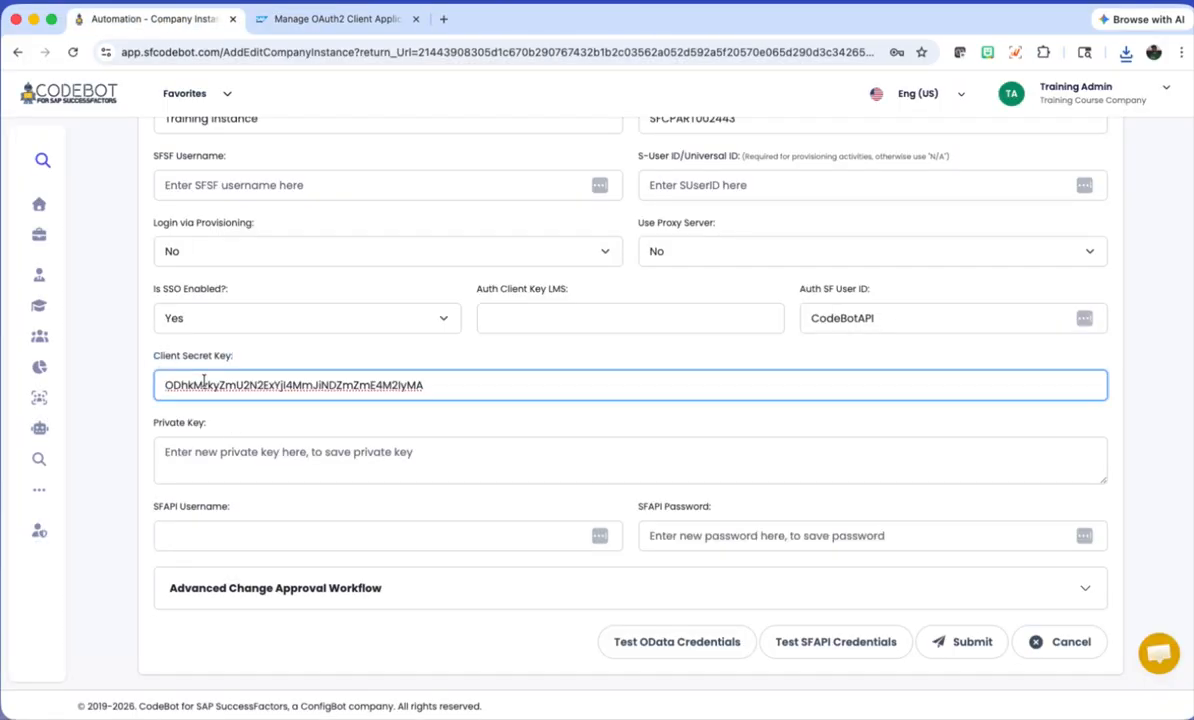
# Step: Copy the encrypted private key from the downloaded Certificate (1).pem file into the Private Key field
pyautogui.press('super+Tab')
pyautogui.moveTo(393, 31); pyautogui.dragTo(810, 94)
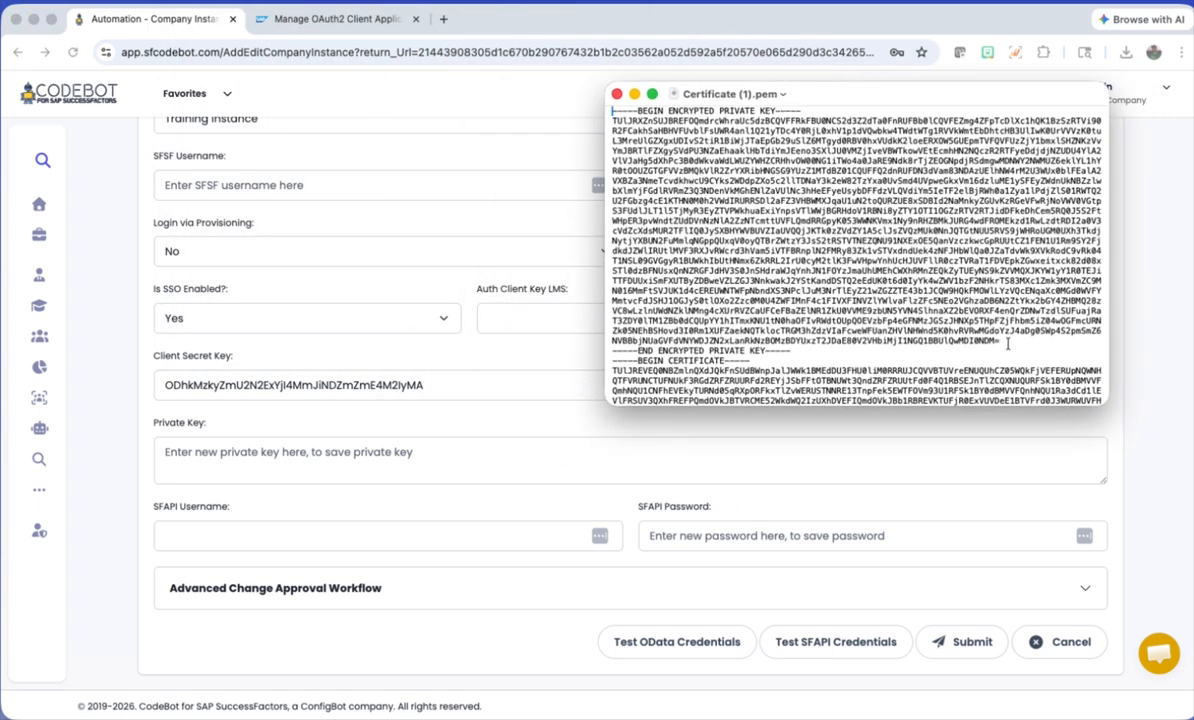
pyautogui.moveTo(1001, 341); pyautogui.dragTo(607, 124)
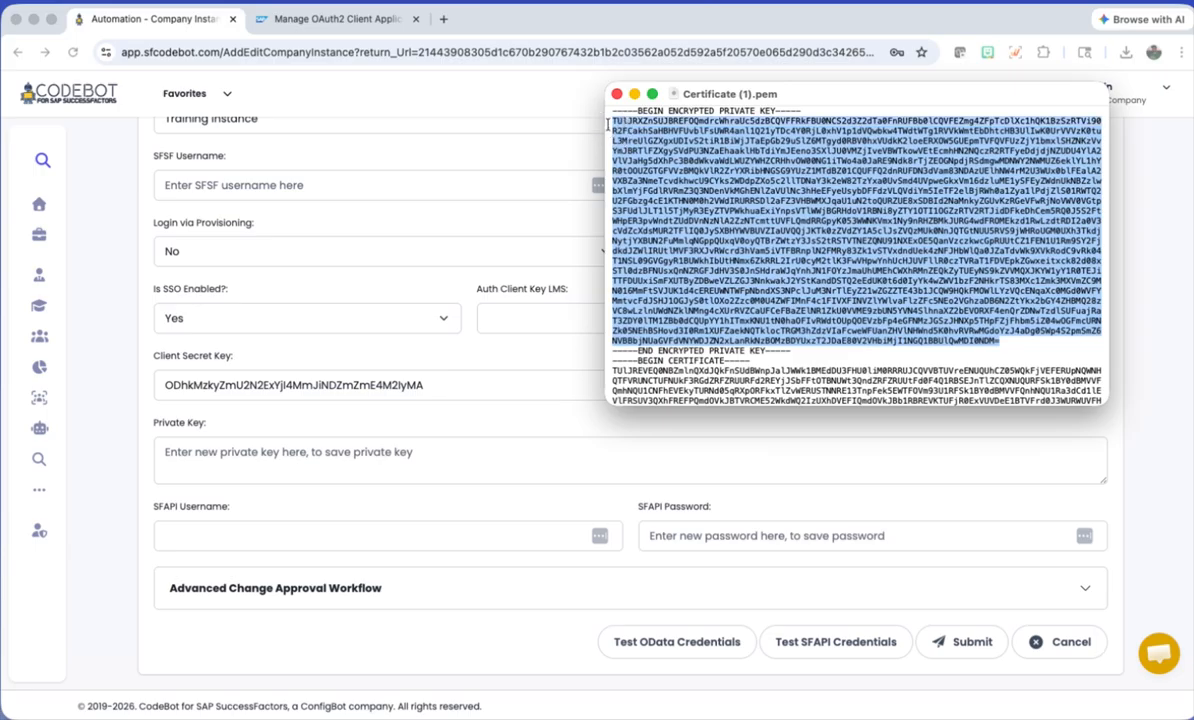
pyautogui.click(185, 460)
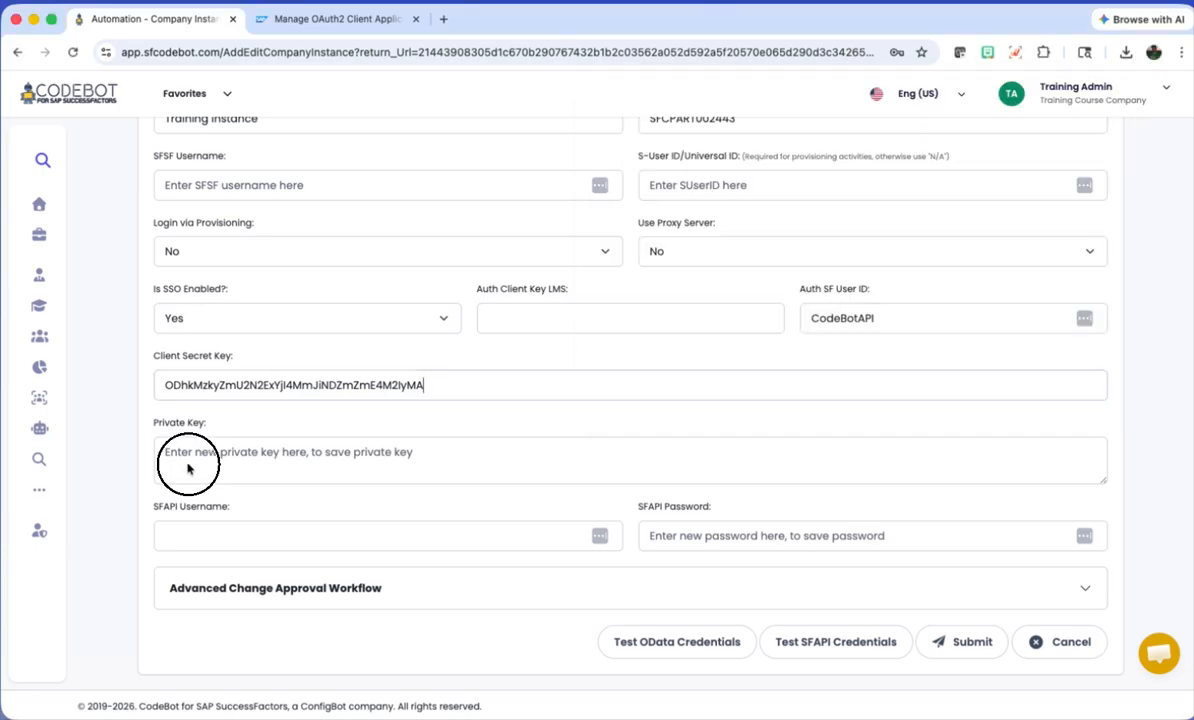
pyautogui.press('super+v')
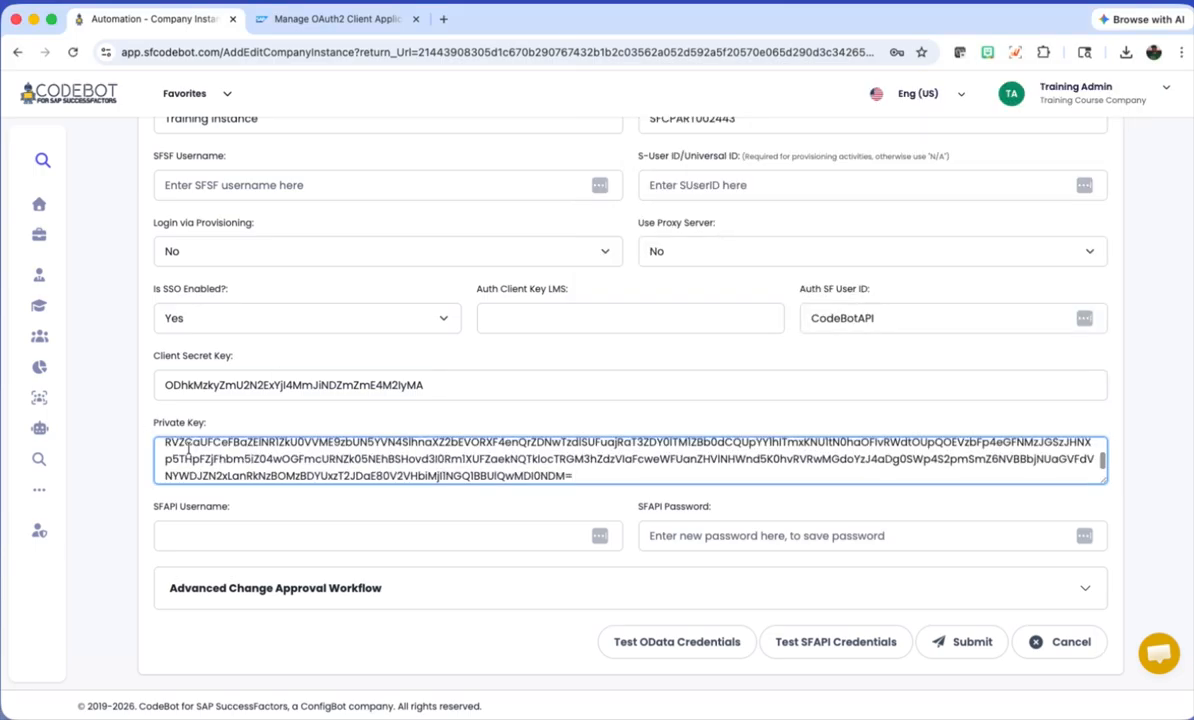
# Step: Set SFAPI Username to CodeBotAPI by copying it from the Auth SF User ID field
pyautogui.click(218, 533)
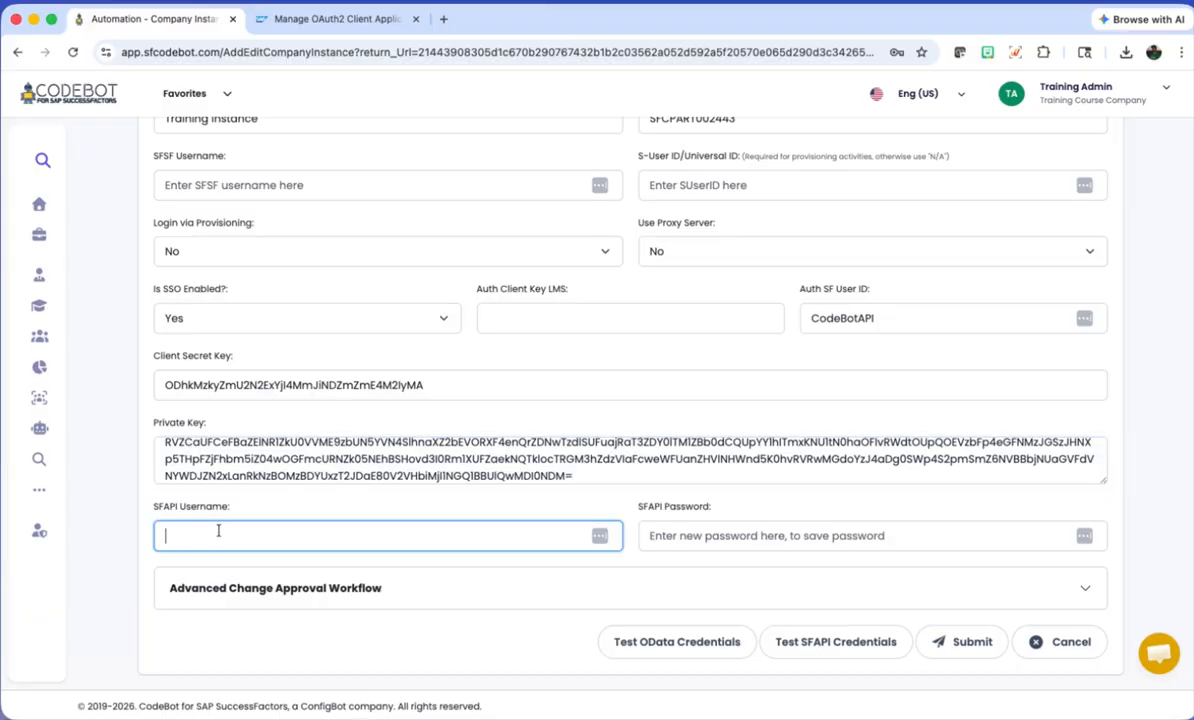
pyautogui.doubleClick(831, 322)
pyautogui.press('super+c')
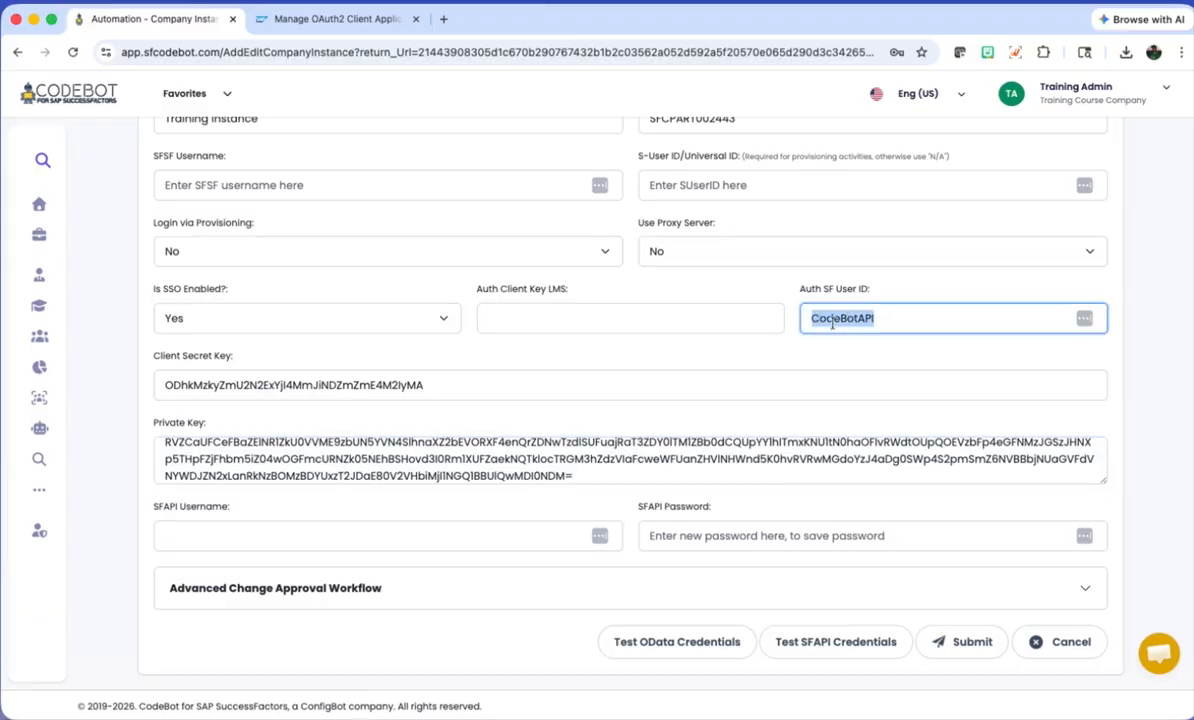
pyautogui.click(218, 527)
pyautogui.press('super+v')
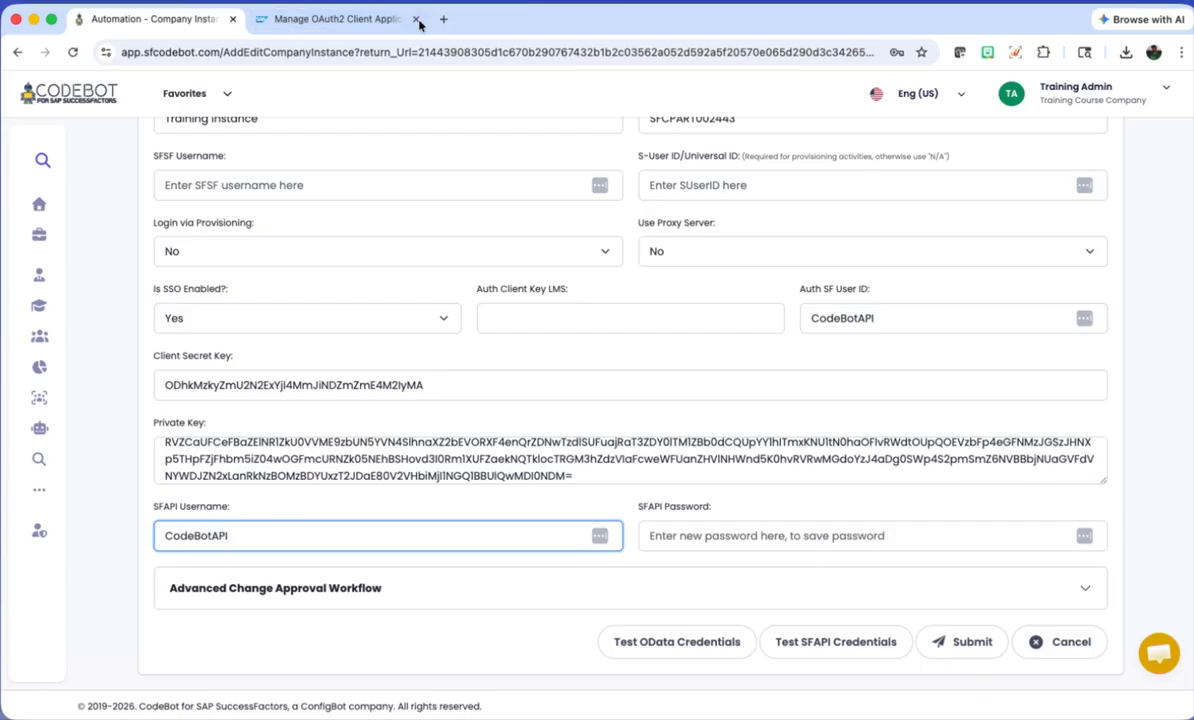
# Step: Open the Reset User Passwords tool in SuccessFactors through the action search
pyautogui.click(330, 19)
pyautogui.click(650, 92)
pyautogui.write('re')
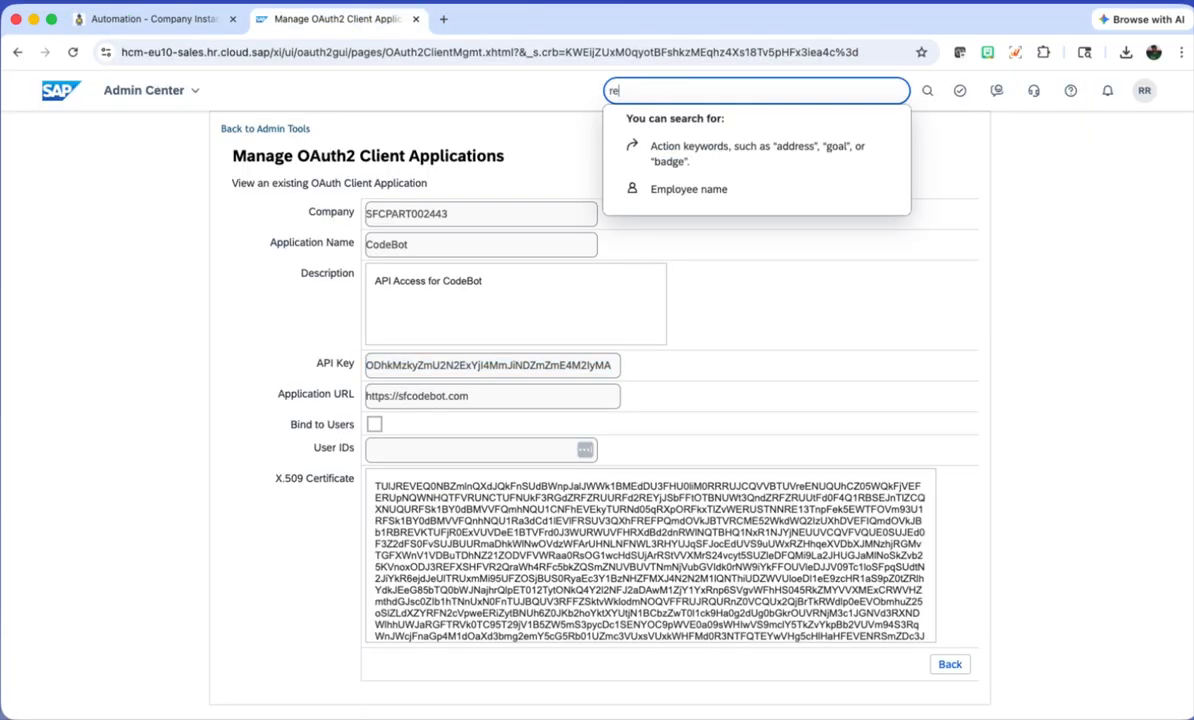
pyautogui.write('se')
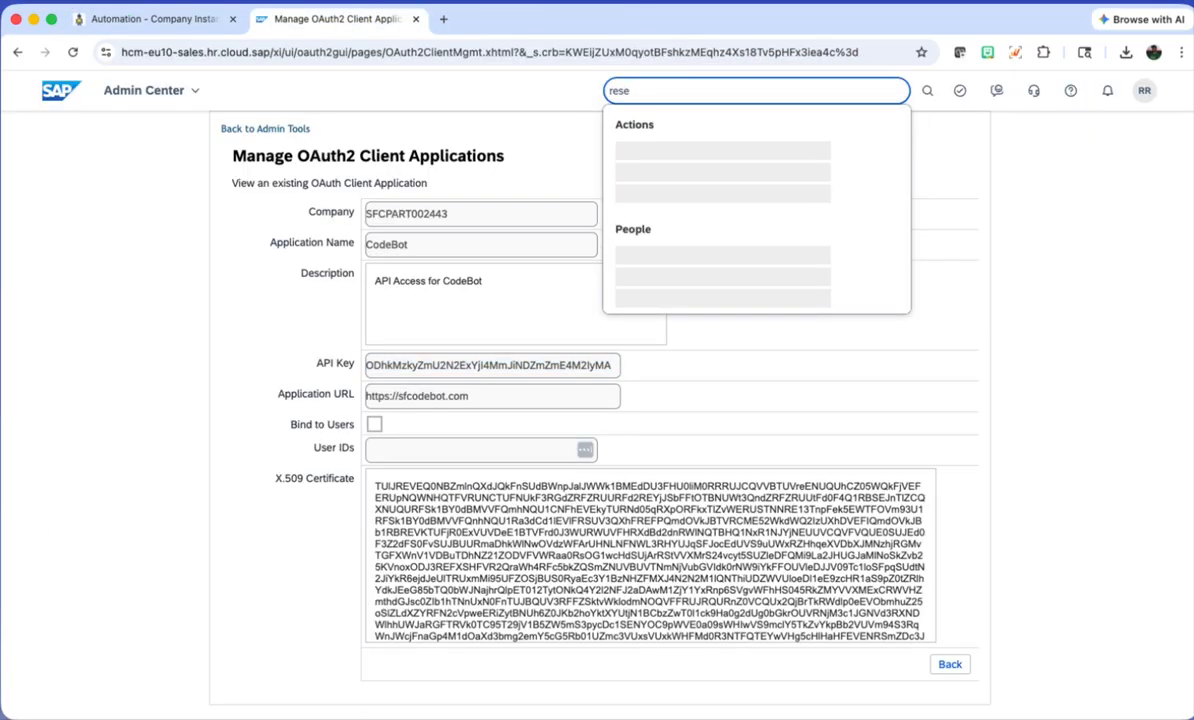
pyautogui.click(680, 180)
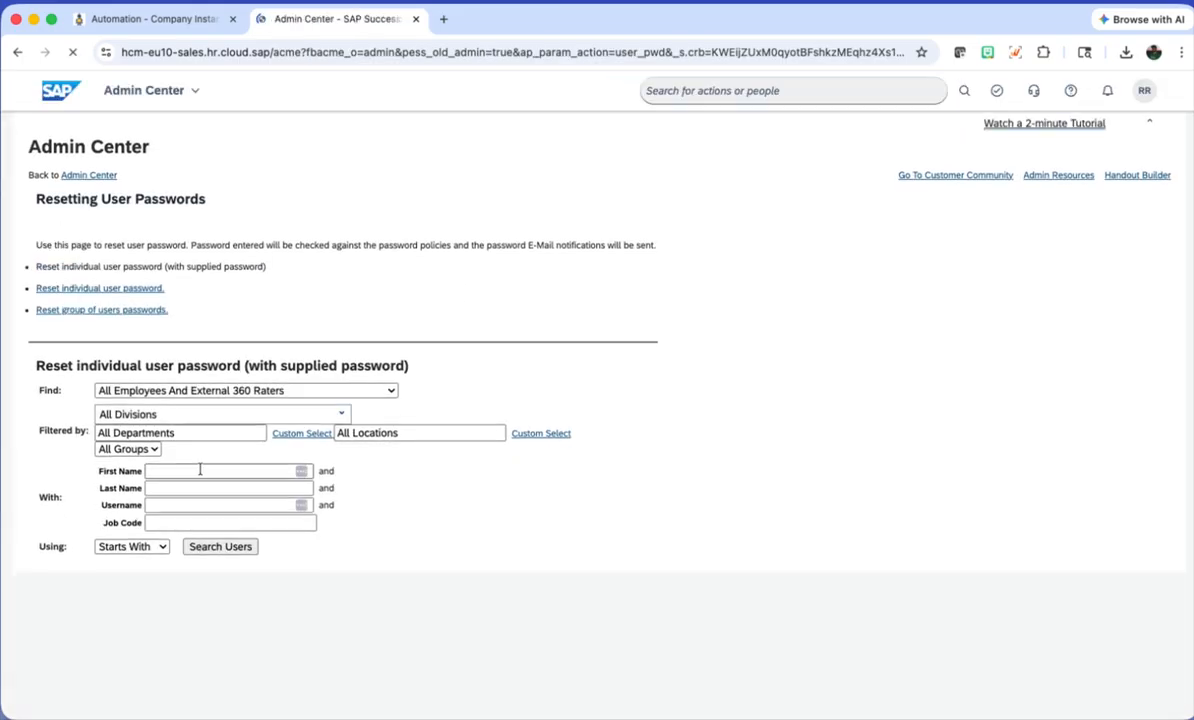
# Step: Search users by username codebot and pick CodeBotAPI from the suggestions
pyautogui.click(170, 504)
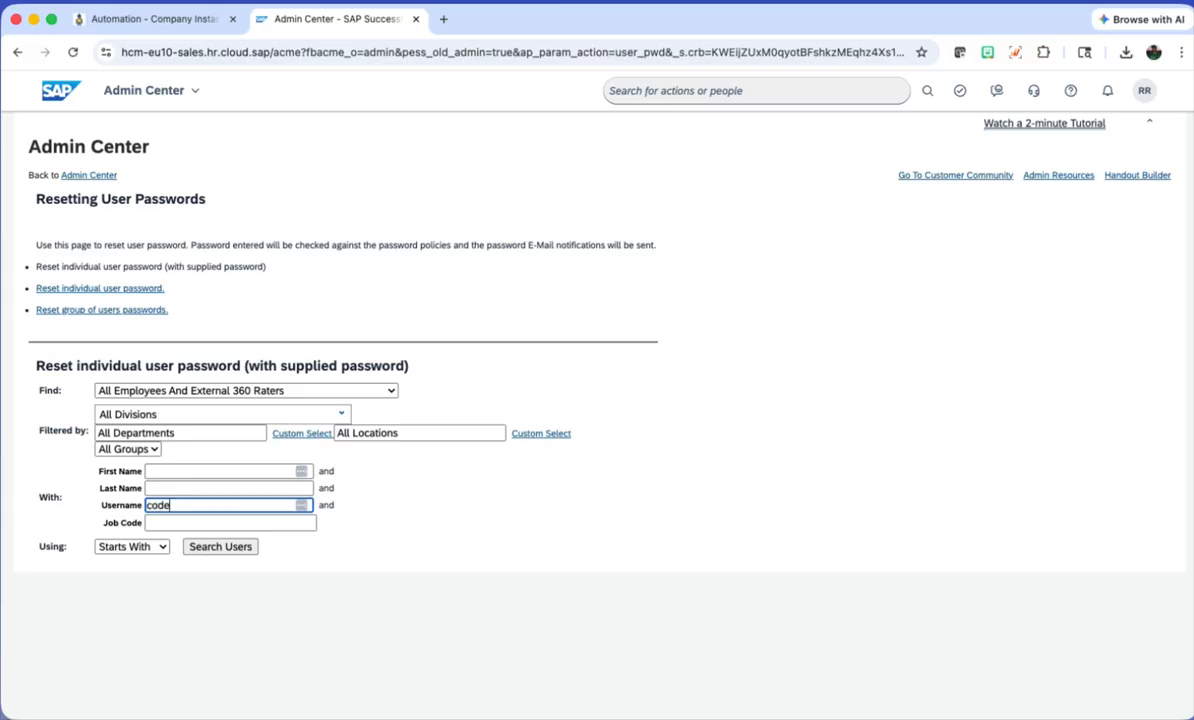
pyautogui.write('codebt')
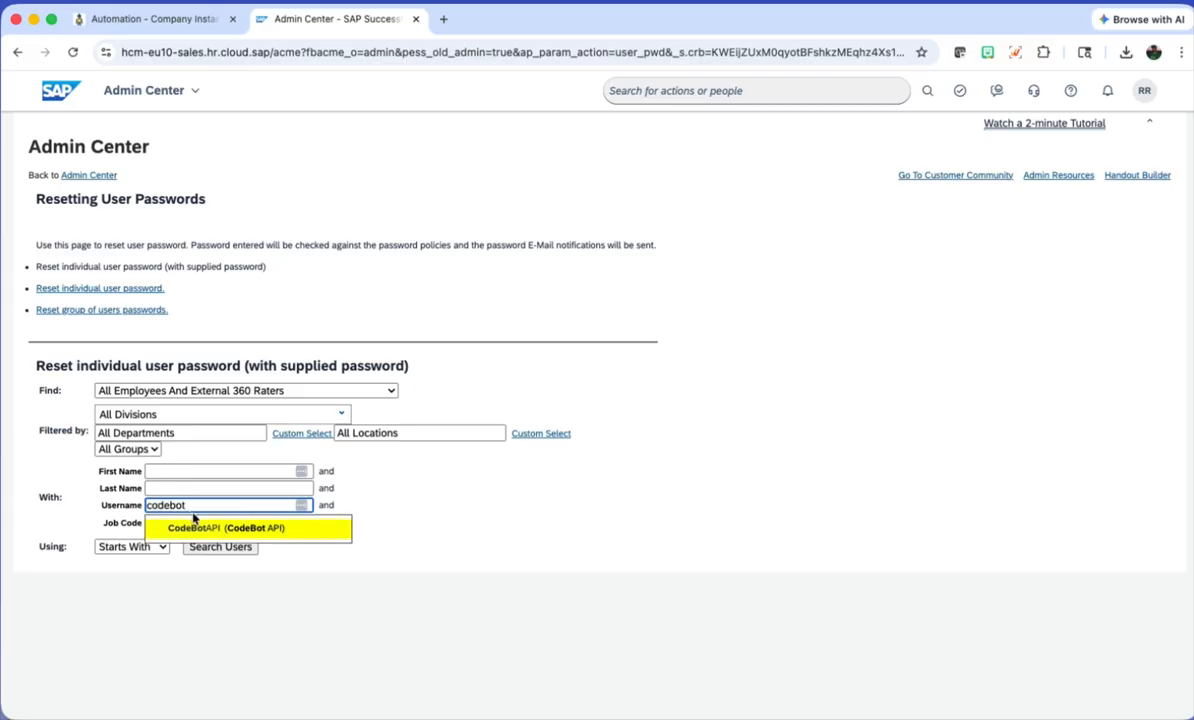
pyautogui.click(194, 527)
pyautogui.click(220, 546)
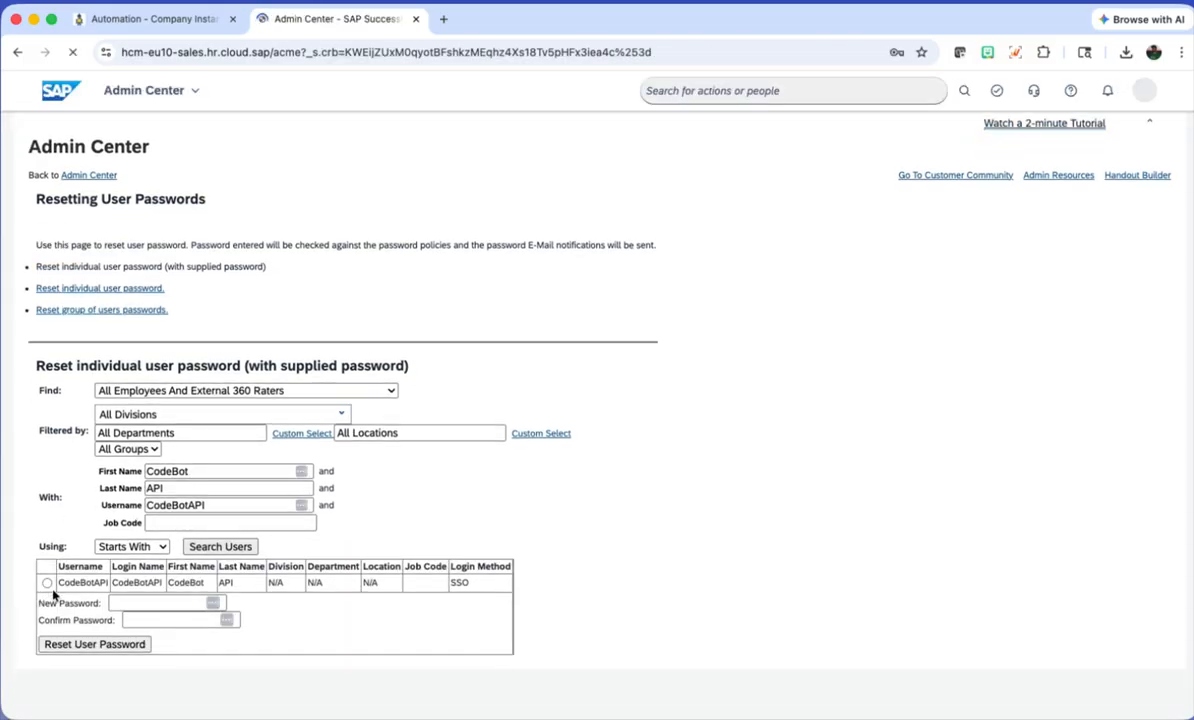
# Step: Reset the CodeBotAPI user's password by entering and confirming a new password
pyautogui.click(46, 585)
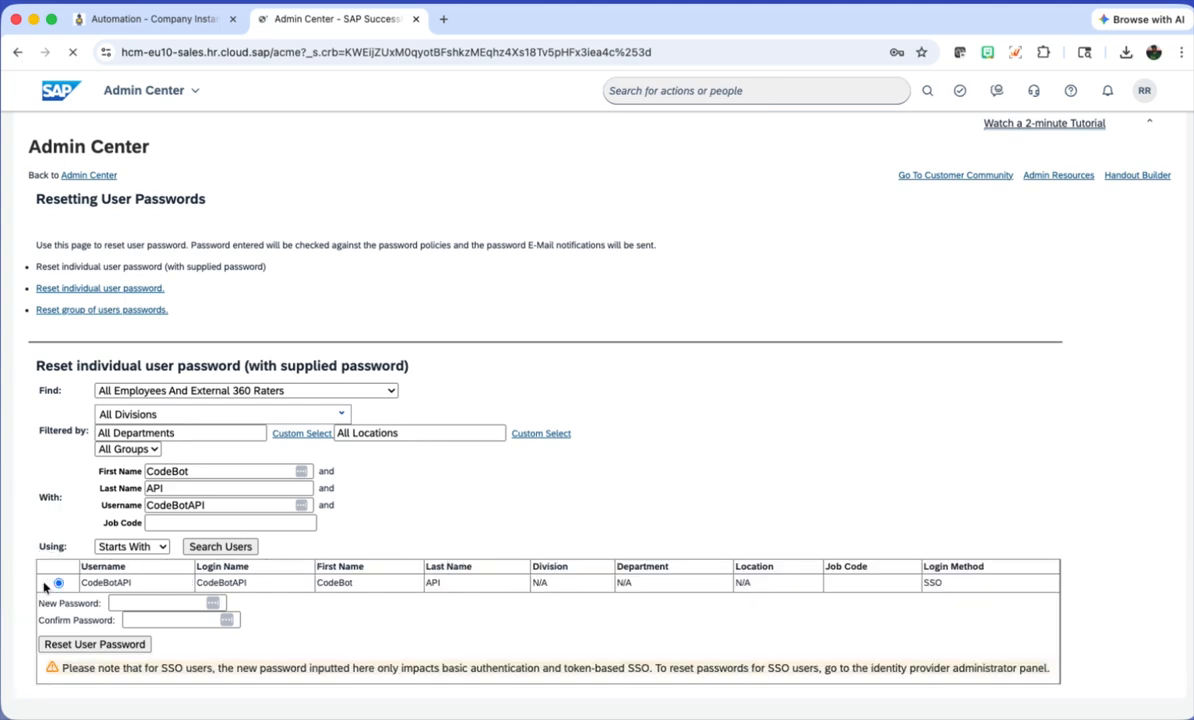
pyautogui.click(171, 603)
pyautogui.write('•••••••••••')
pyautogui.press('Tab')
pyautogui.write('•••••••')
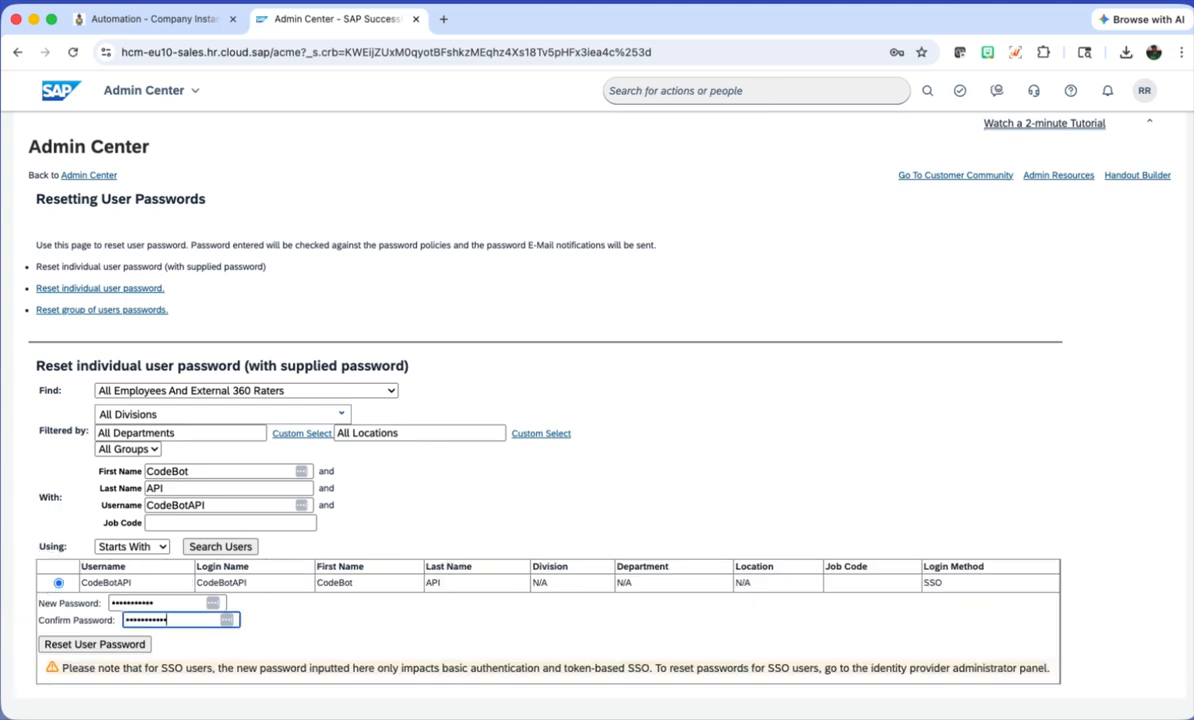
pyautogui.click(117, 646)
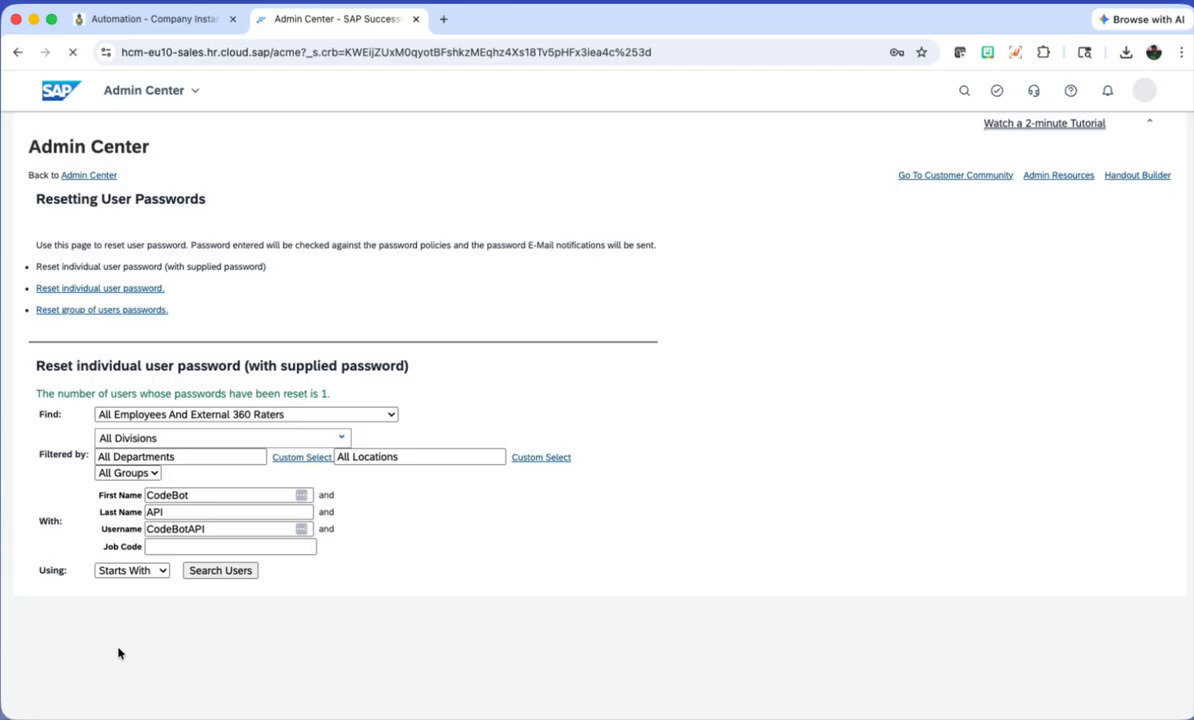
# Step: Enter the CodeBotAPI user's new password in the SFAPI Password field
pyautogui.click(914, 90)
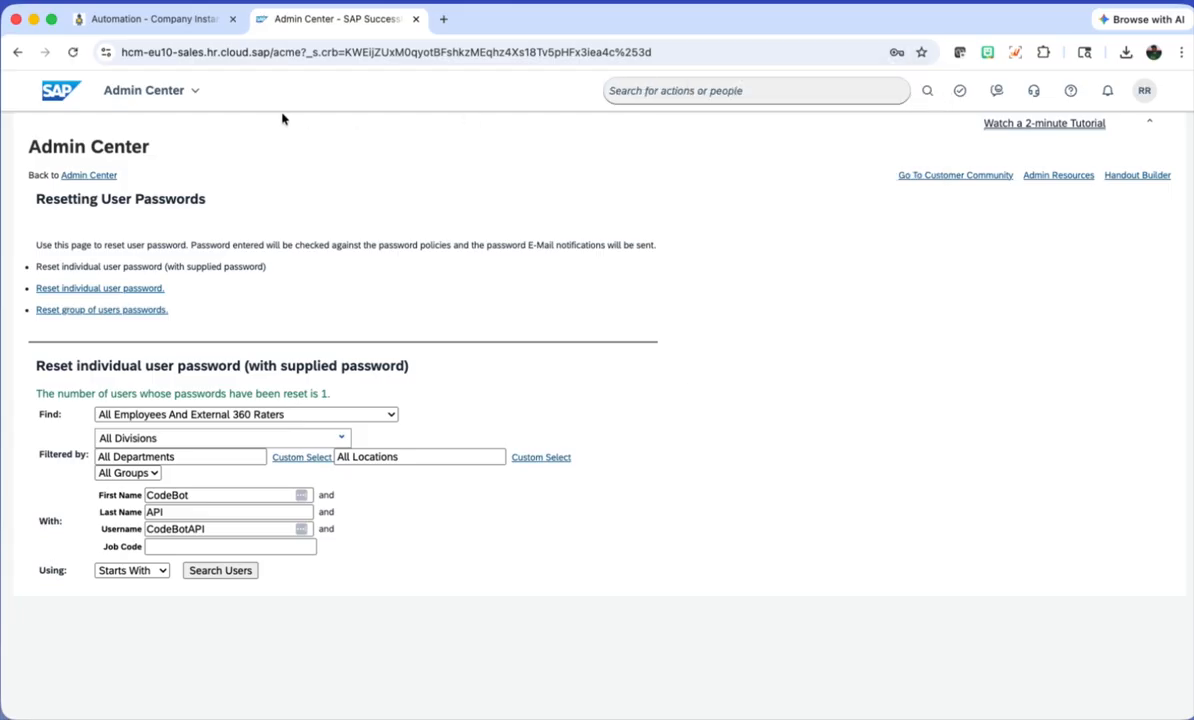
pyautogui.click(150, 18)
pyautogui.click(711, 530)
pyautogui.write('P')
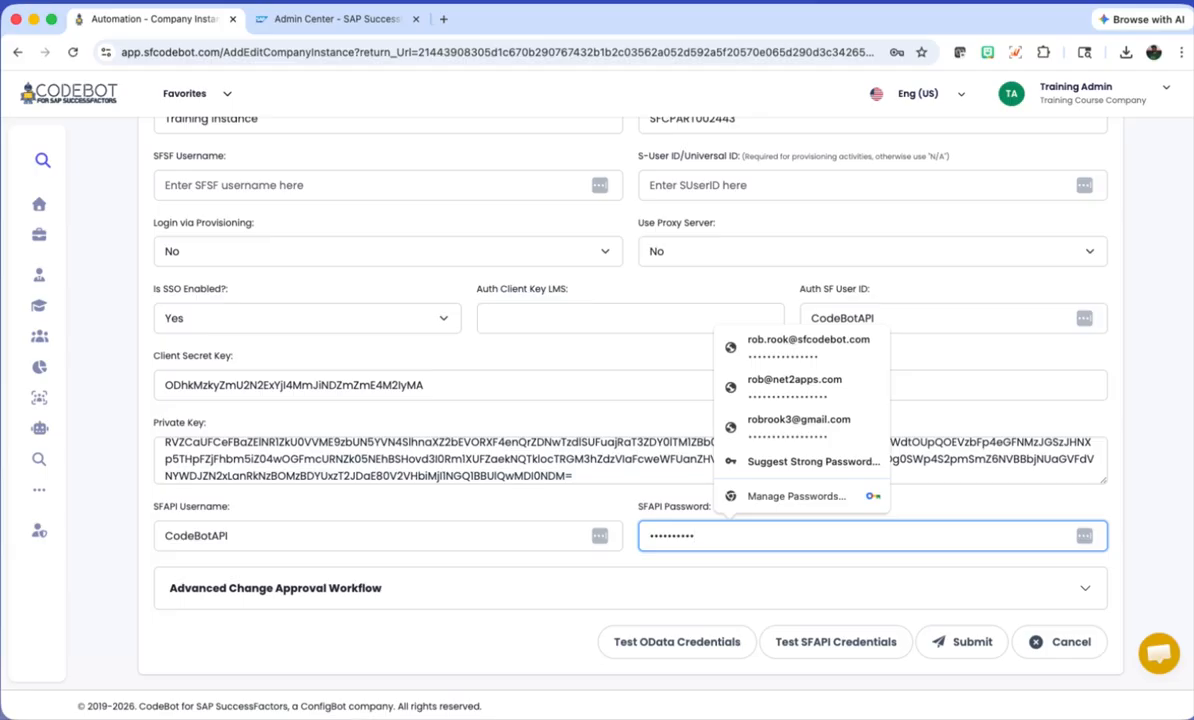
# Step: Run the OData credentials test for the new instance and close the test dialog
pyautogui.click(658, 580)
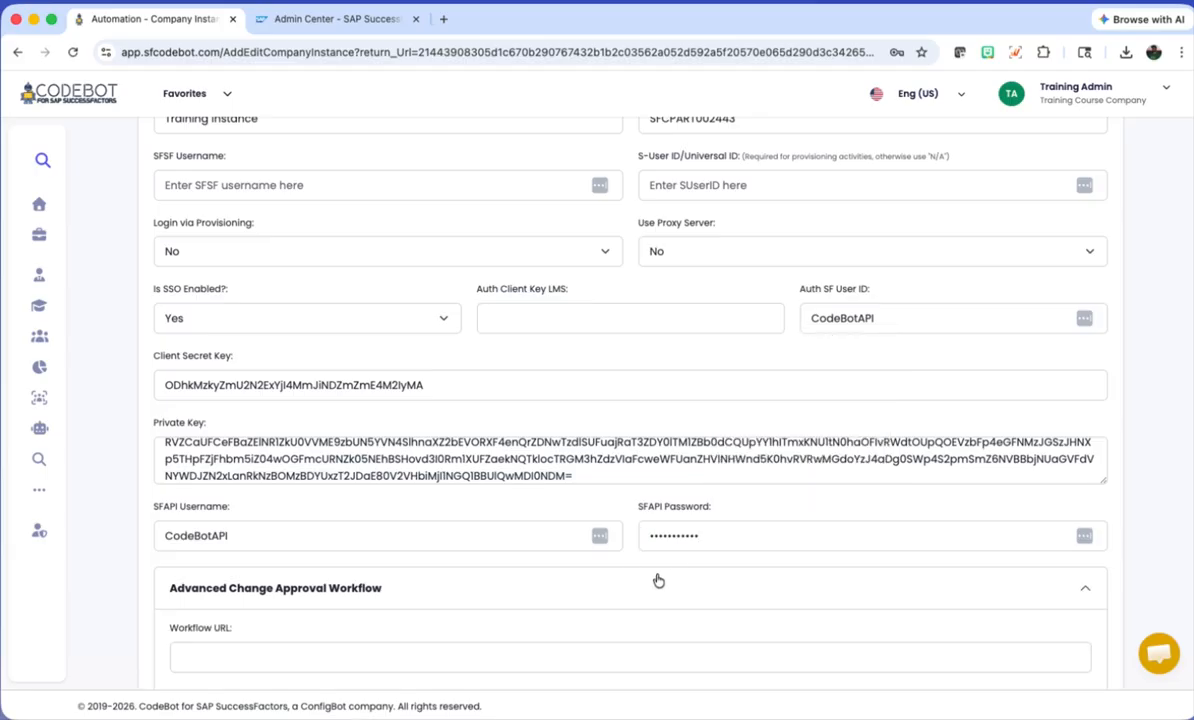
pyautogui.click(658, 582)
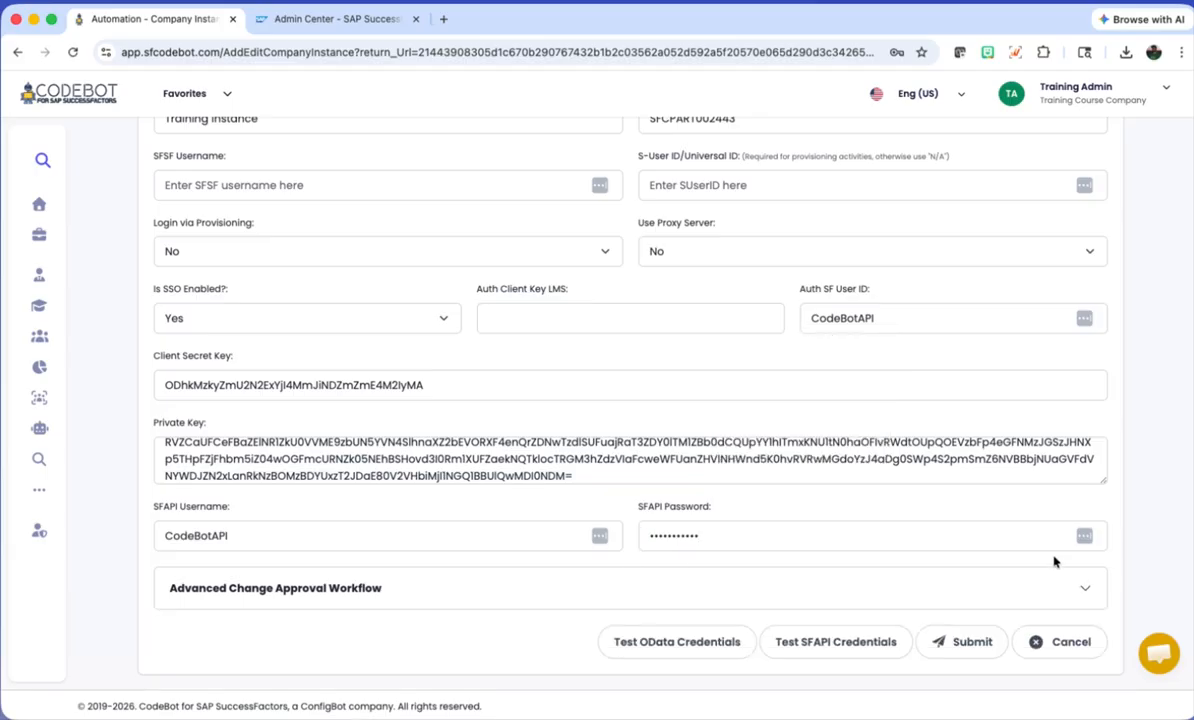
pyautogui.click(665, 643)
pyautogui.click(783, 193)
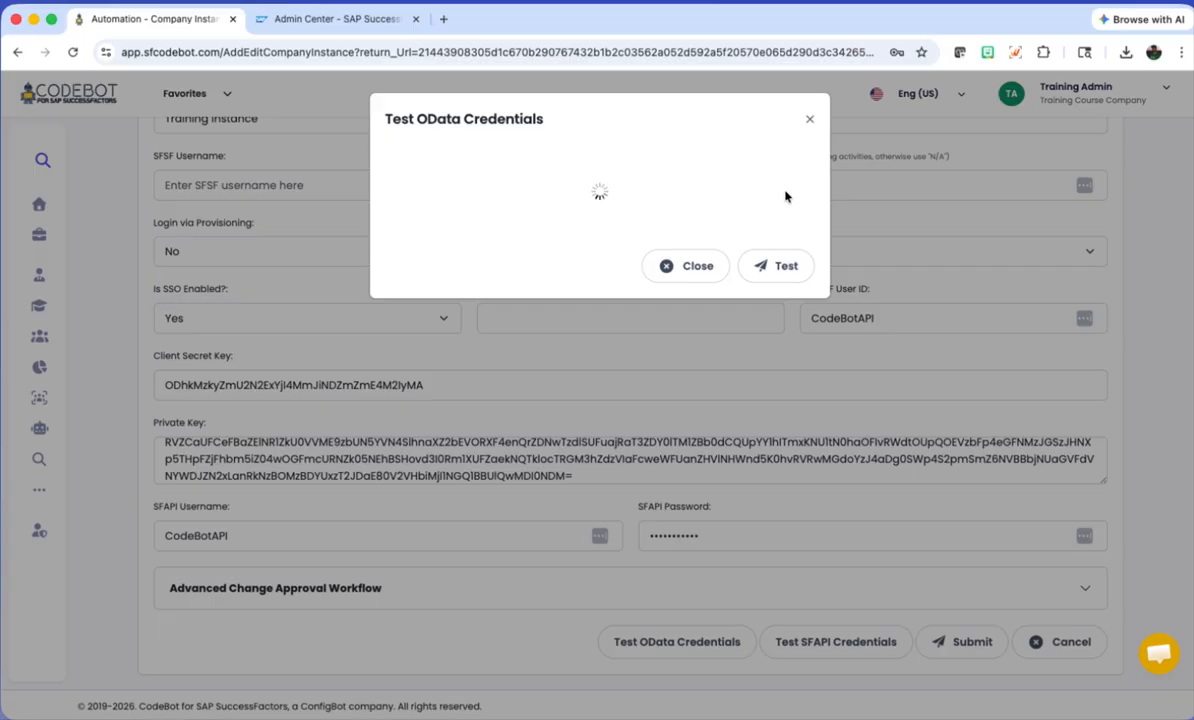
pyautogui.moveTo(538, 160); pyautogui.dragTo(703, 157)
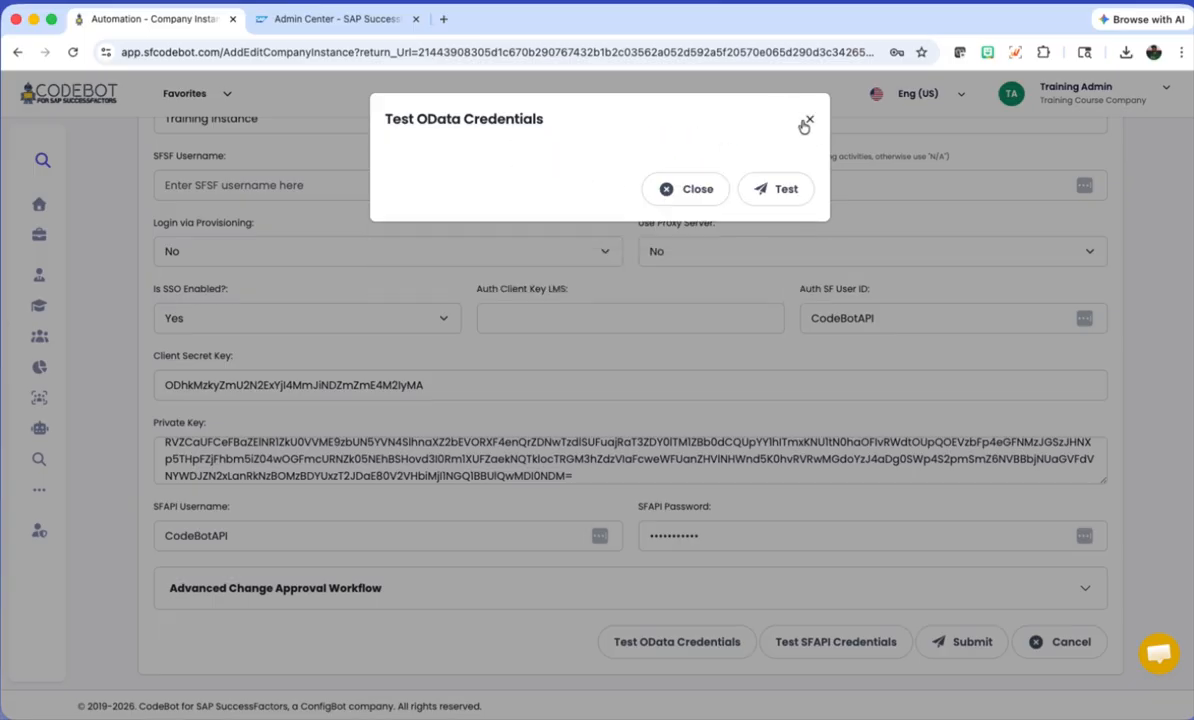
pyautogui.click(809, 119)
# Step: Run the SFAPI credentials test, close its dialog, and submit the company instance form
pyautogui.click(837, 641)
pyautogui.click(775, 174)
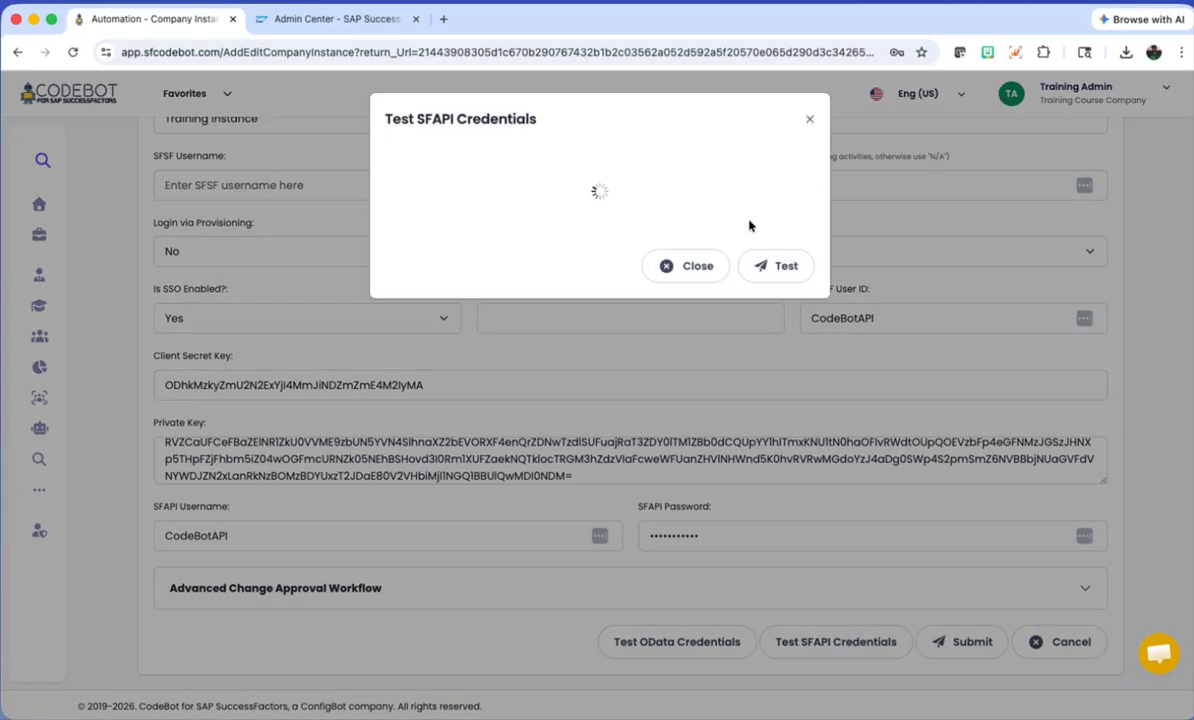
pyautogui.moveTo(503, 157); pyautogui.dragTo(677, 163)
pyautogui.click(809, 119)
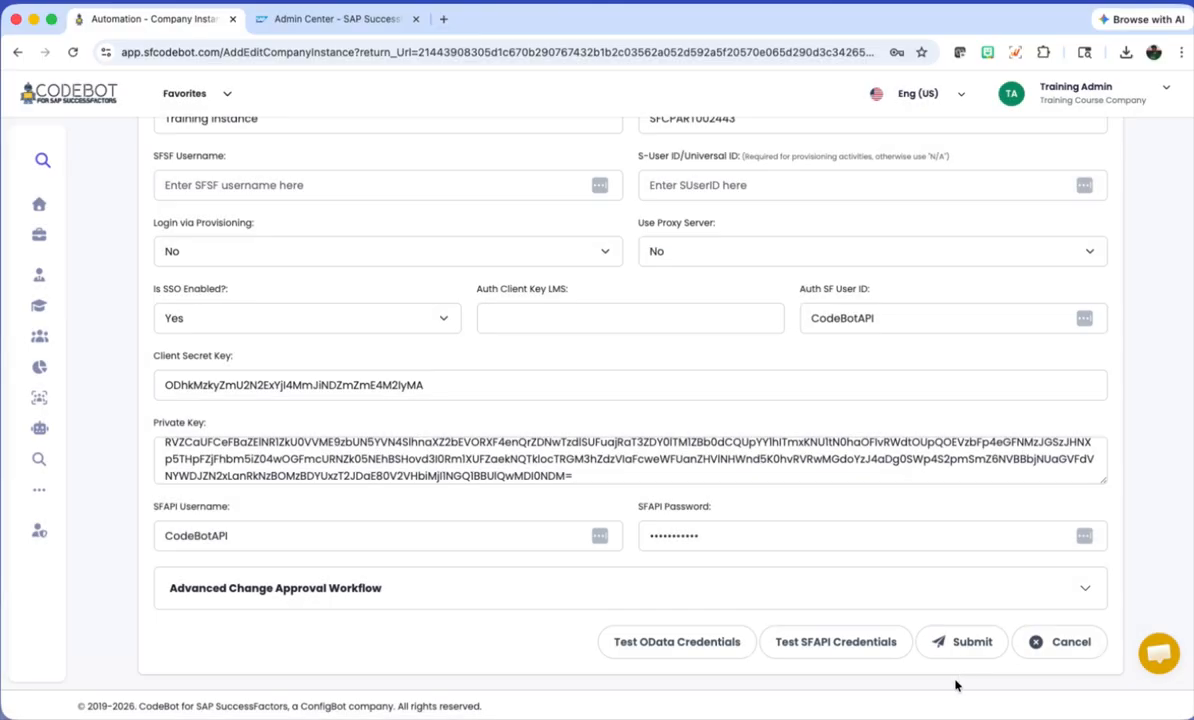
pyautogui.click(958, 646)
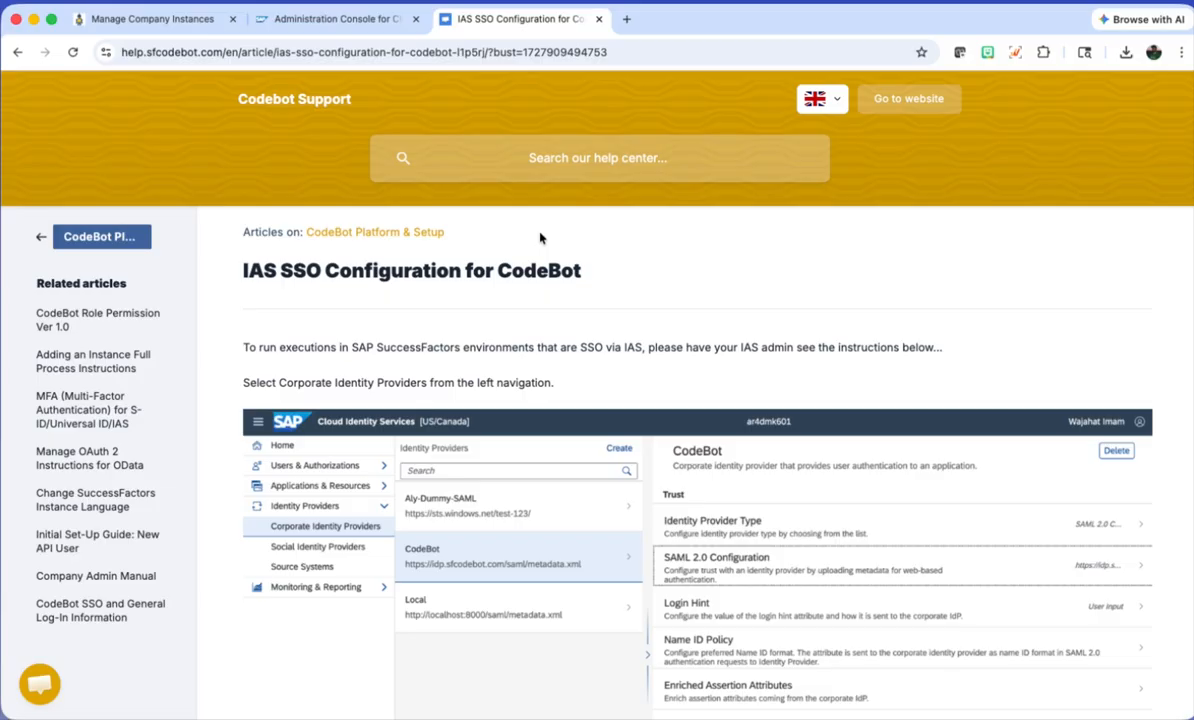
# Step: Download the Latest IDP metadata.xml file linked from the IAS SSO Configuration for CodeBot help article
pyautogui.scroll(-5, 535, 243)
pyautogui.scroll(-20, 537, 245)
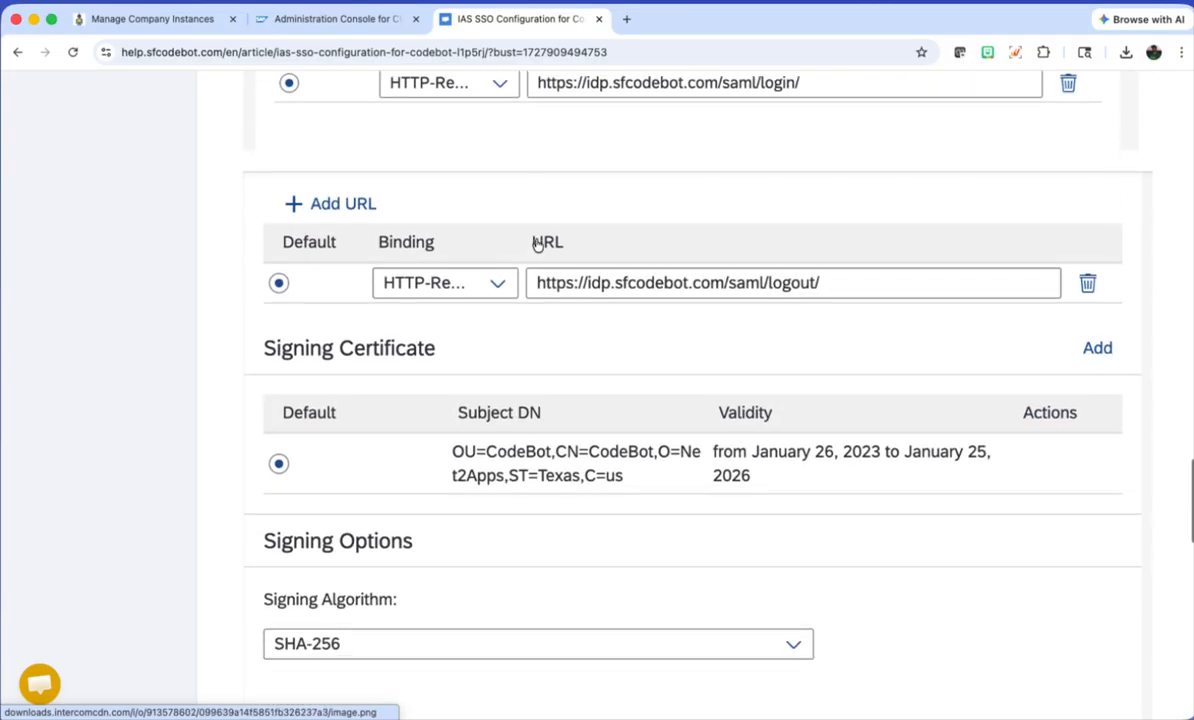
pyautogui.click(279, 252)
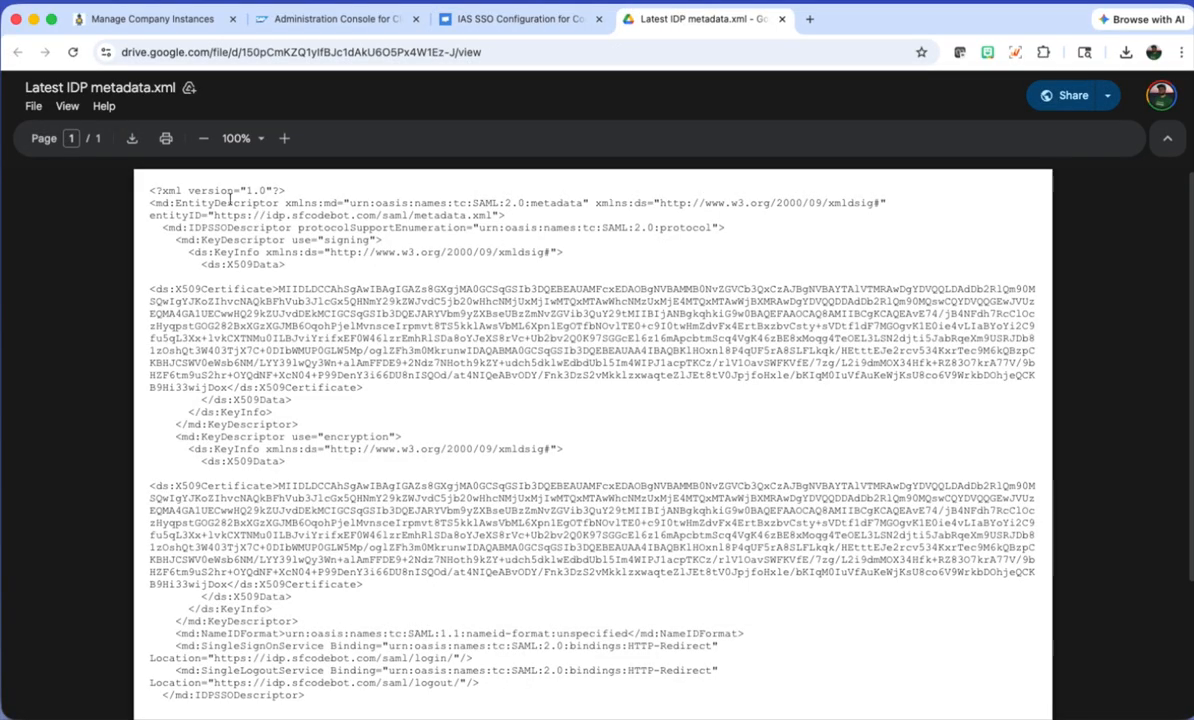
pyautogui.click(131, 138)
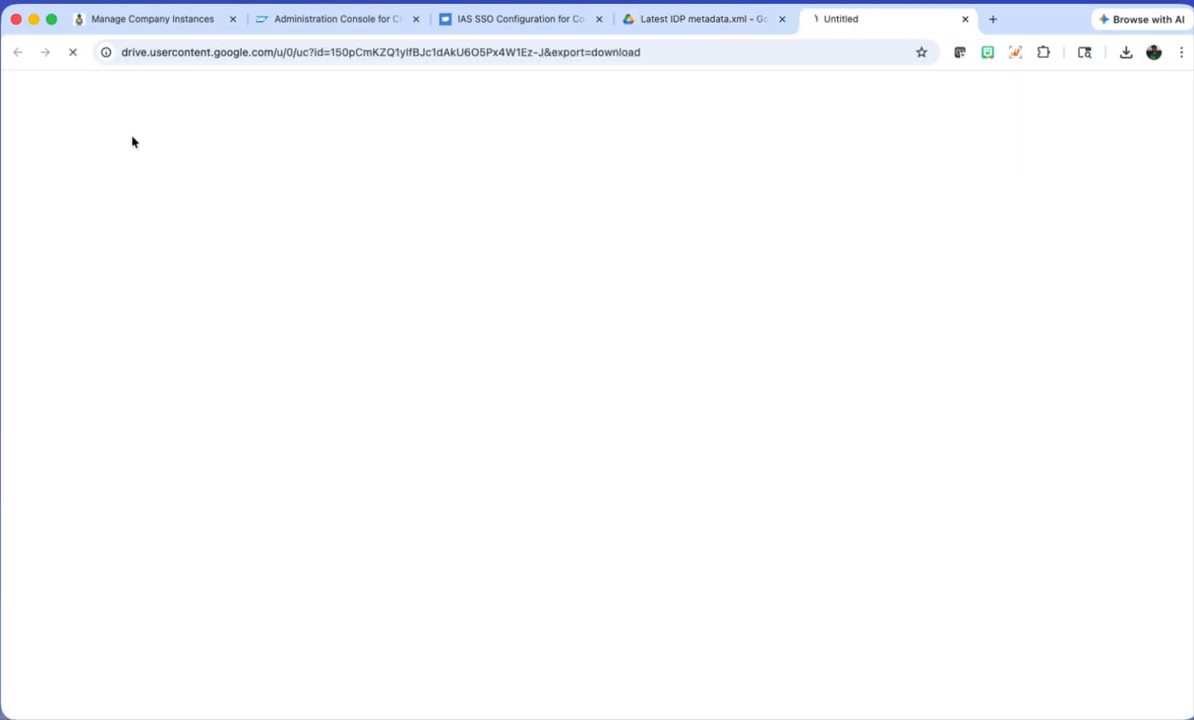
pyautogui.click(534, 207)
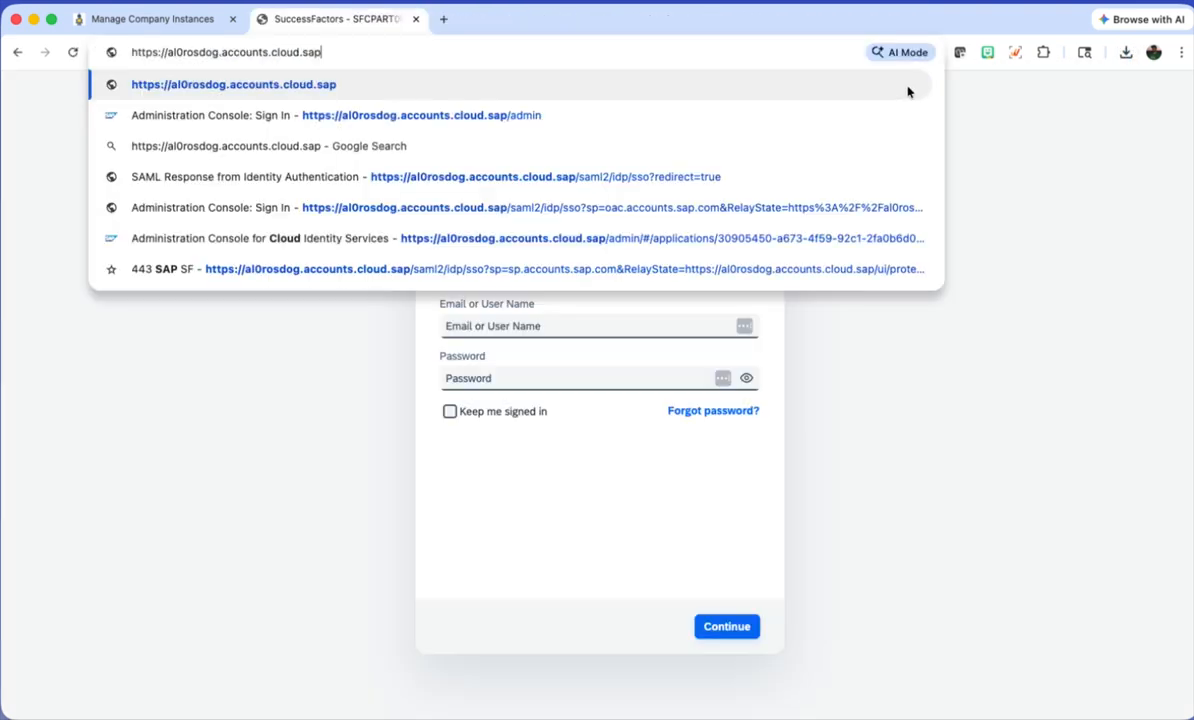
# Step: Open the IAS Administration Console at /admin and sign in with the administrator's saved username and password
pyautogui.write('/admin')
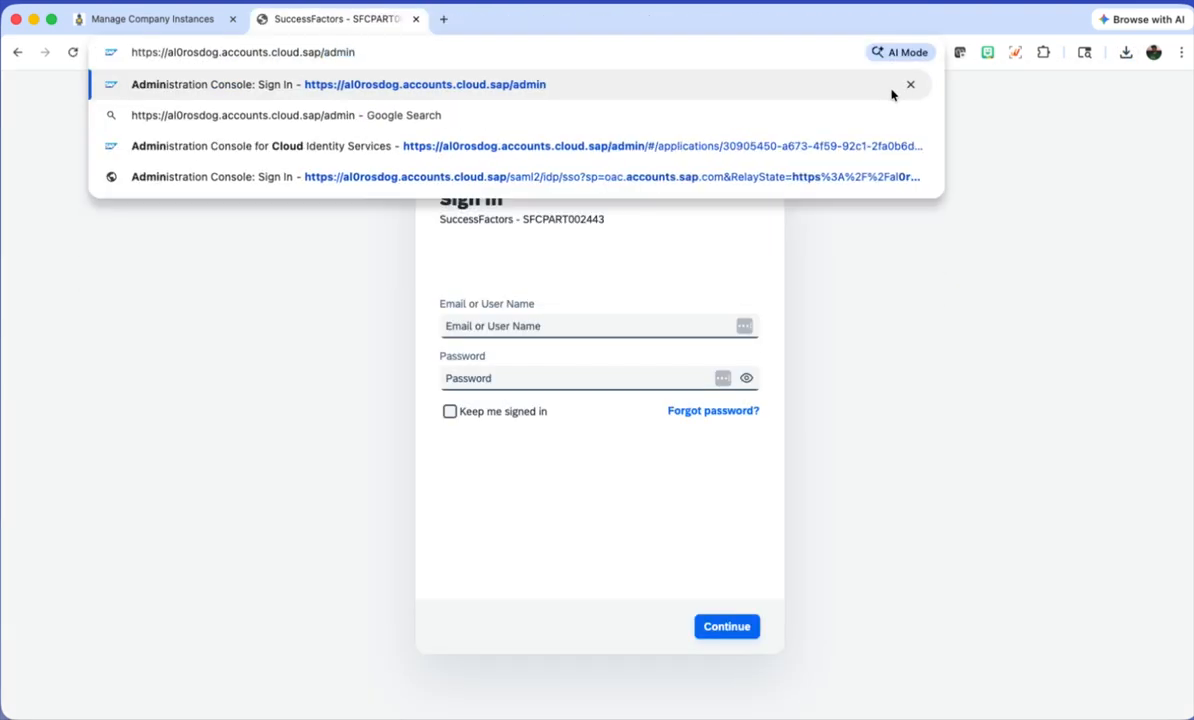
pyautogui.press('Return')
pyautogui.click(544, 326)
pyautogui.click(544, 366)
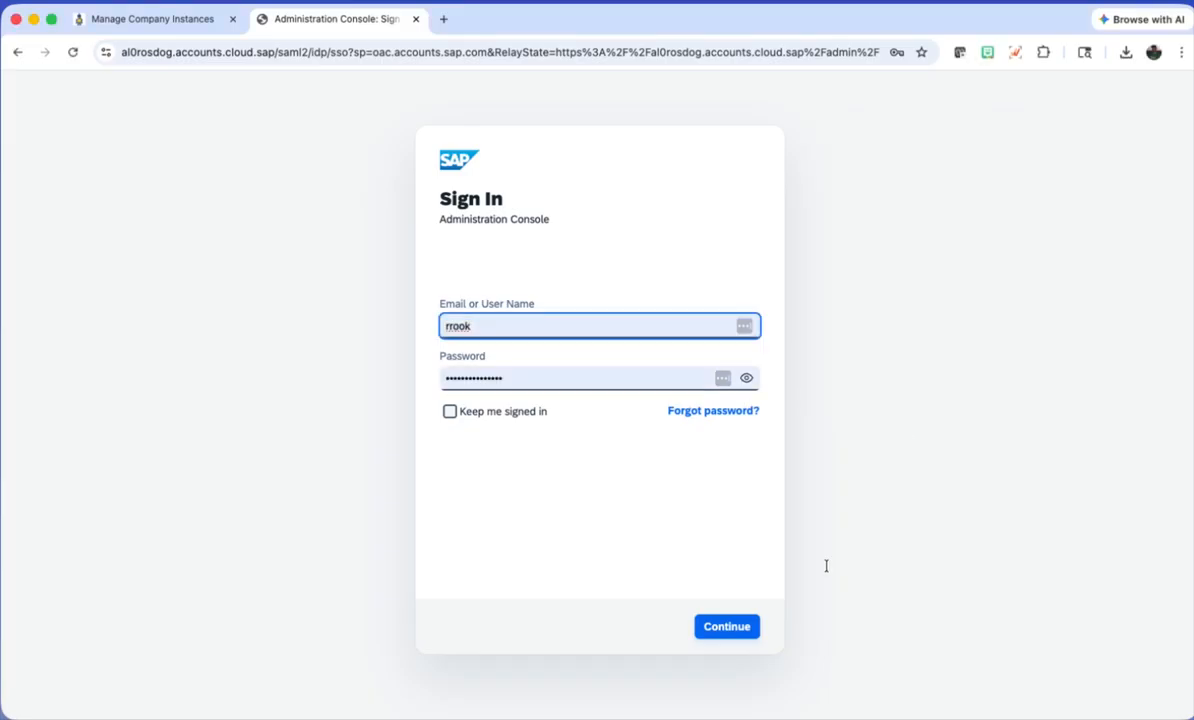
pyautogui.click(727, 627)
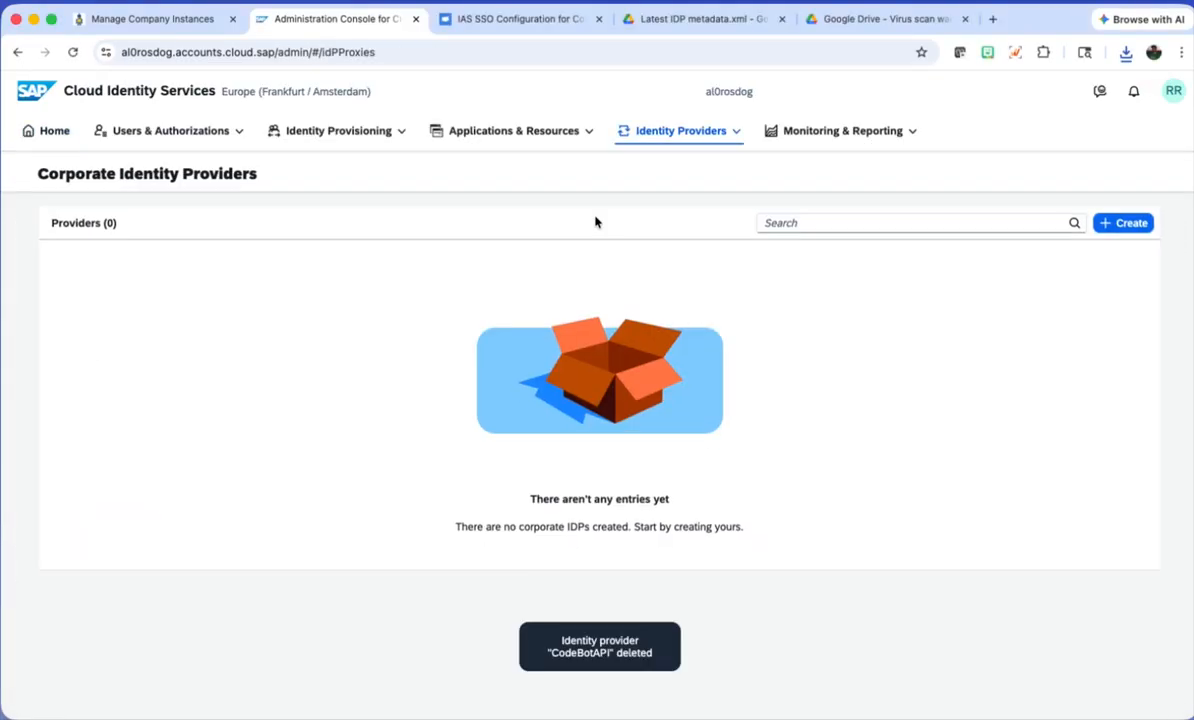
# Step: Create a new corporate identity provider named CodeBot
pyautogui.click(682, 130)
pyautogui.click(674, 160)
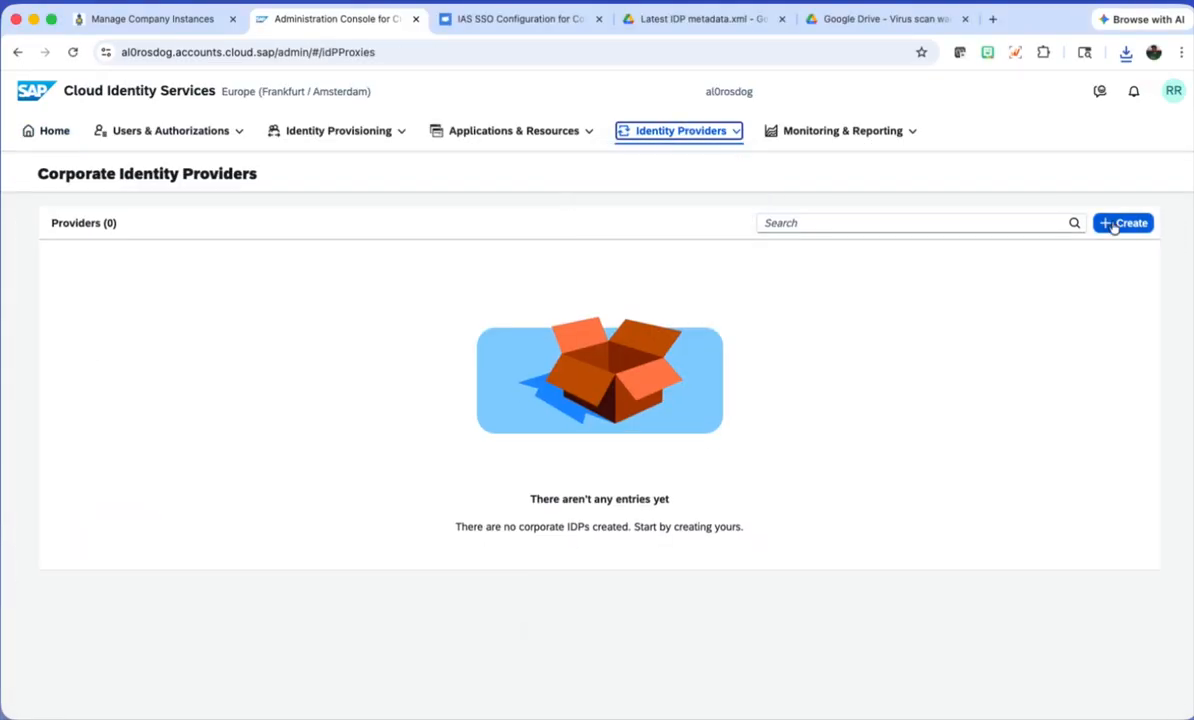
pyautogui.click(1122, 222)
pyautogui.write('Code')
pyautogui.click(655, 503)
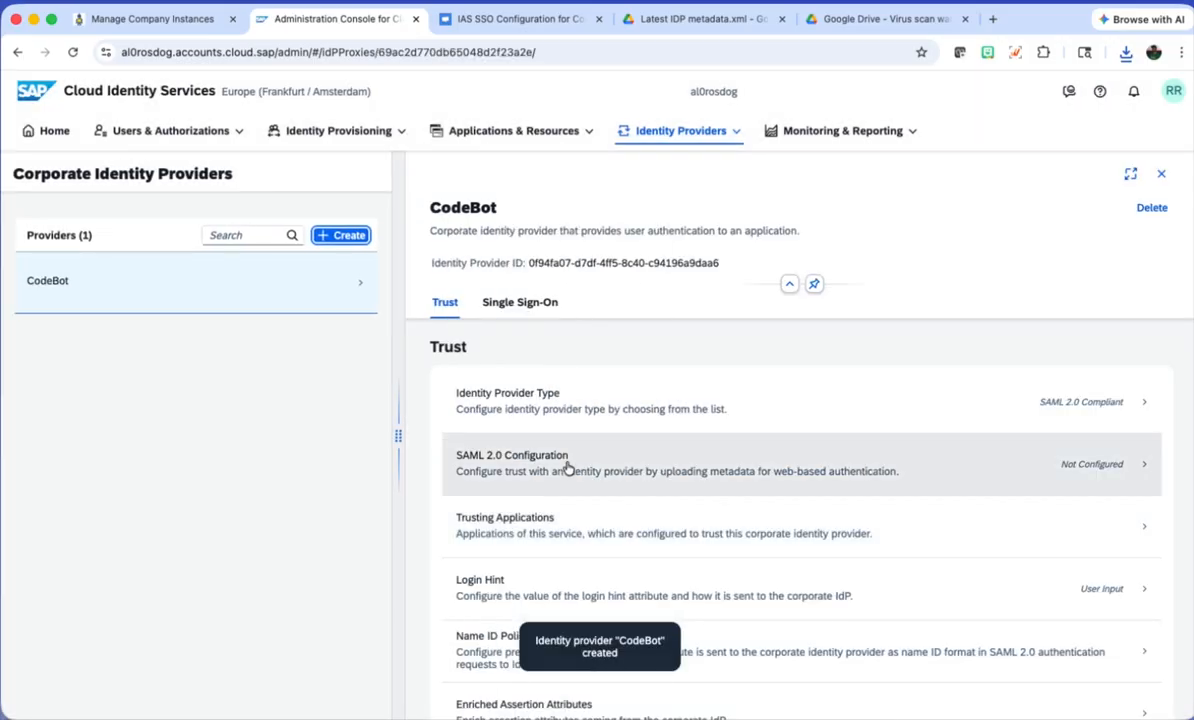
# Step: Load Latest IDP metadata (2).xml into the CodeBot provider's SAML 2.0 Configuration and save it
pyautogui.click(567, 468)
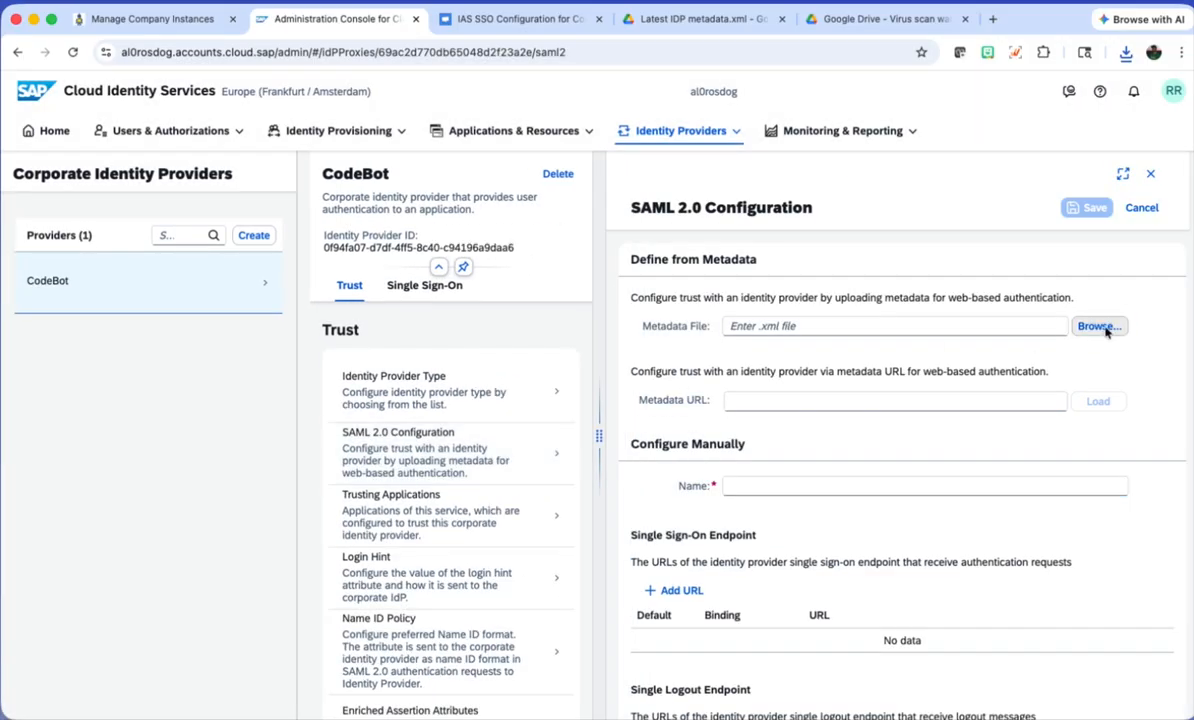
pyautogui.click(1104, 328)
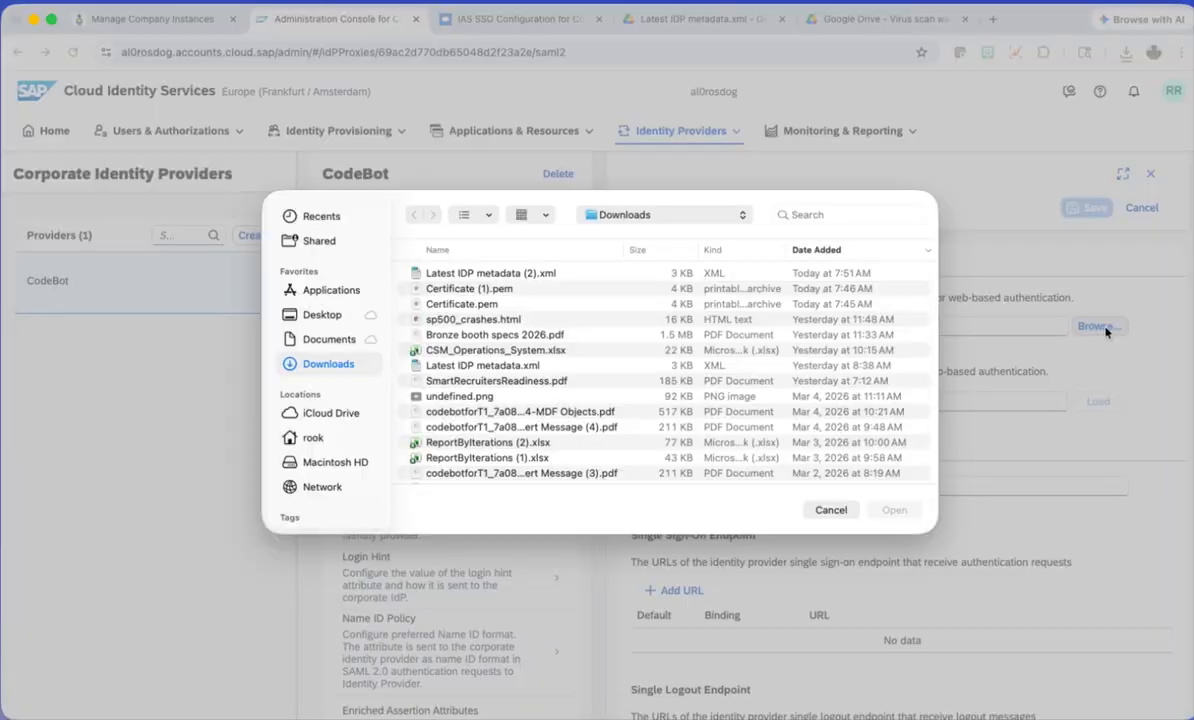
pyautogui.click(466, 274)
pyautogui.click(894, 510)
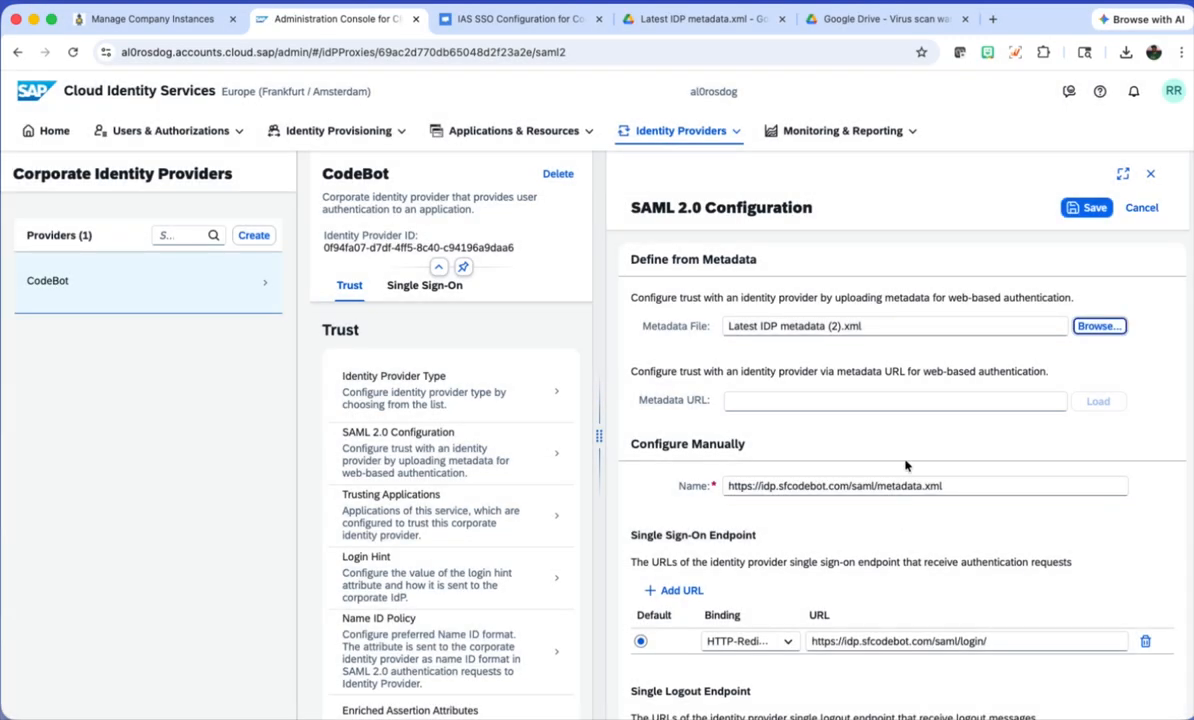
pyautogui.scroll(-10, 1037, 443)
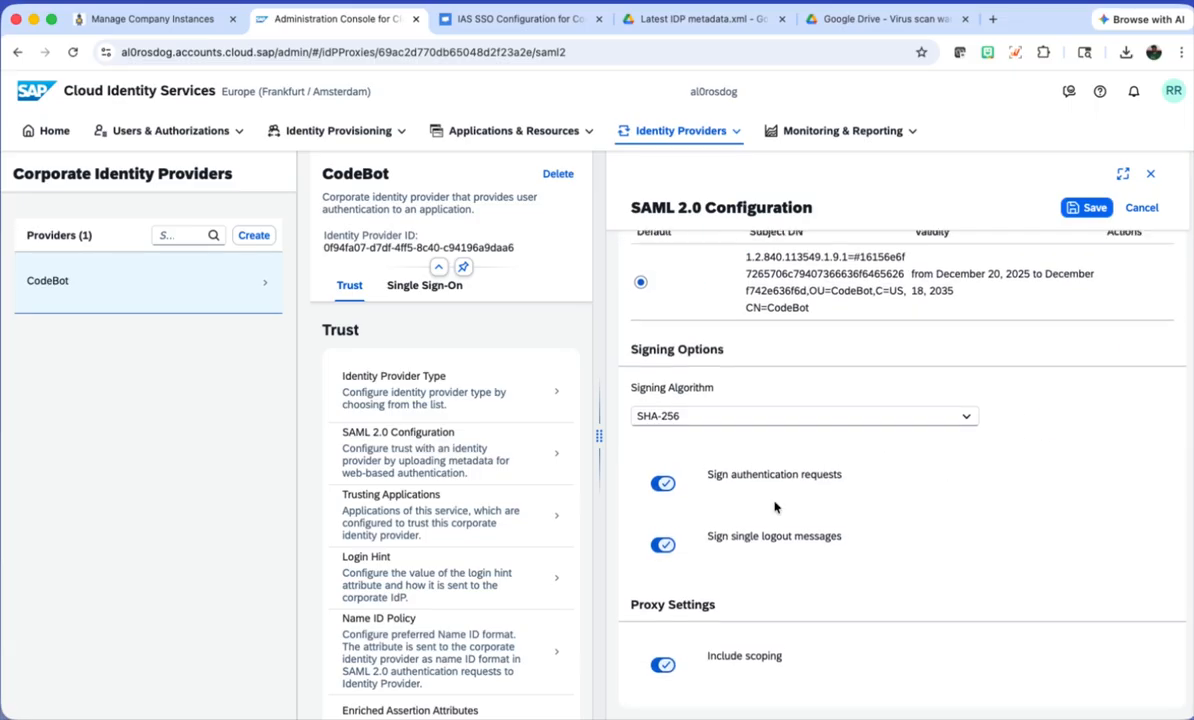
pyautogui.click(1086, 207)
# Step: Open the SuccessFactors - SFCPART002443 application and review its corporate identity provider trust settings
pyautogui.click(500, 131)
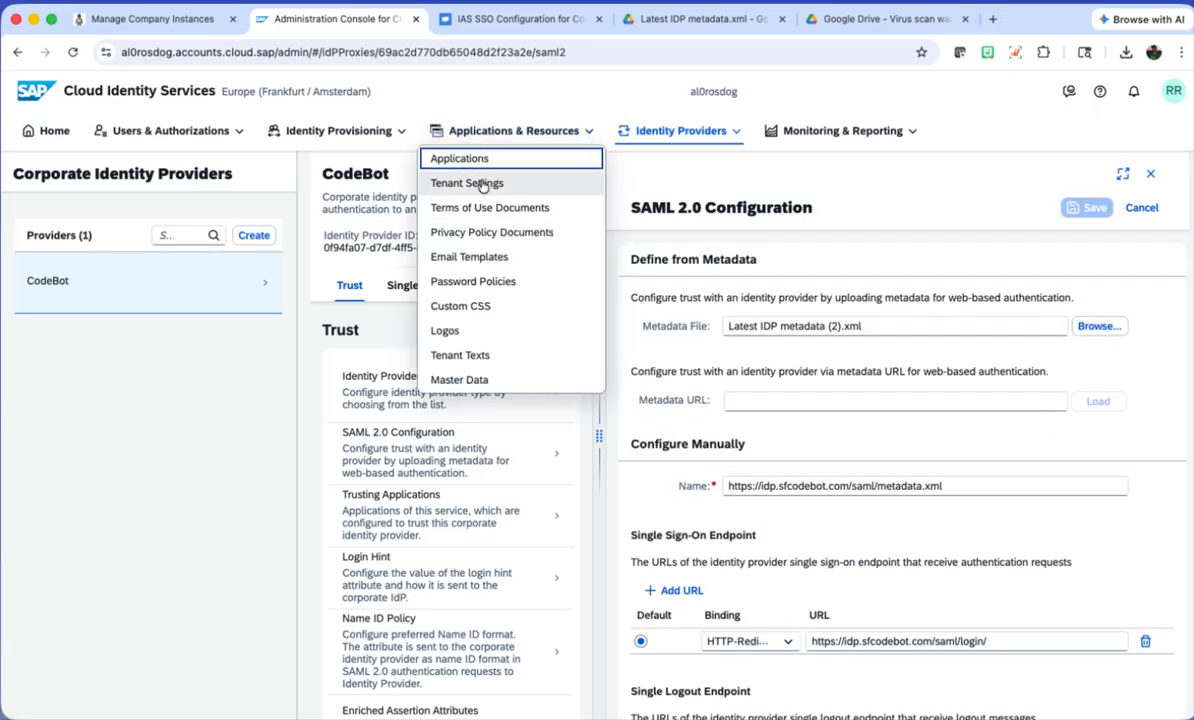
pyautogui.click(466, 160)
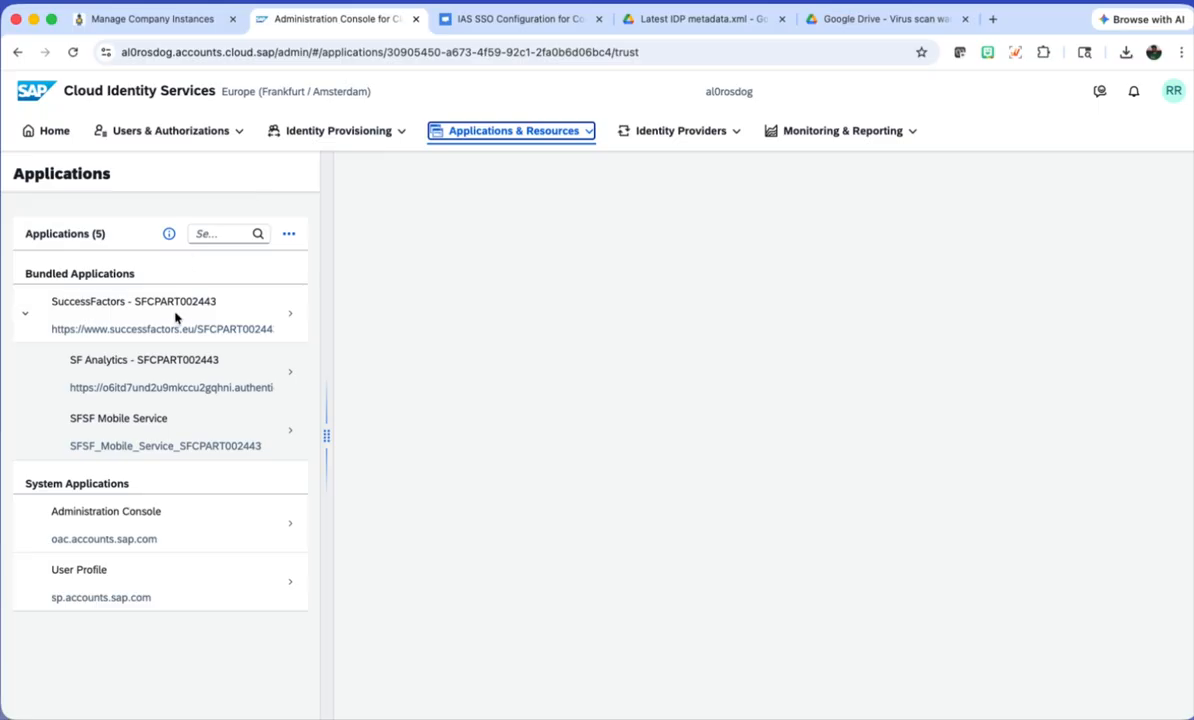
pyautogui.click(175, 317)
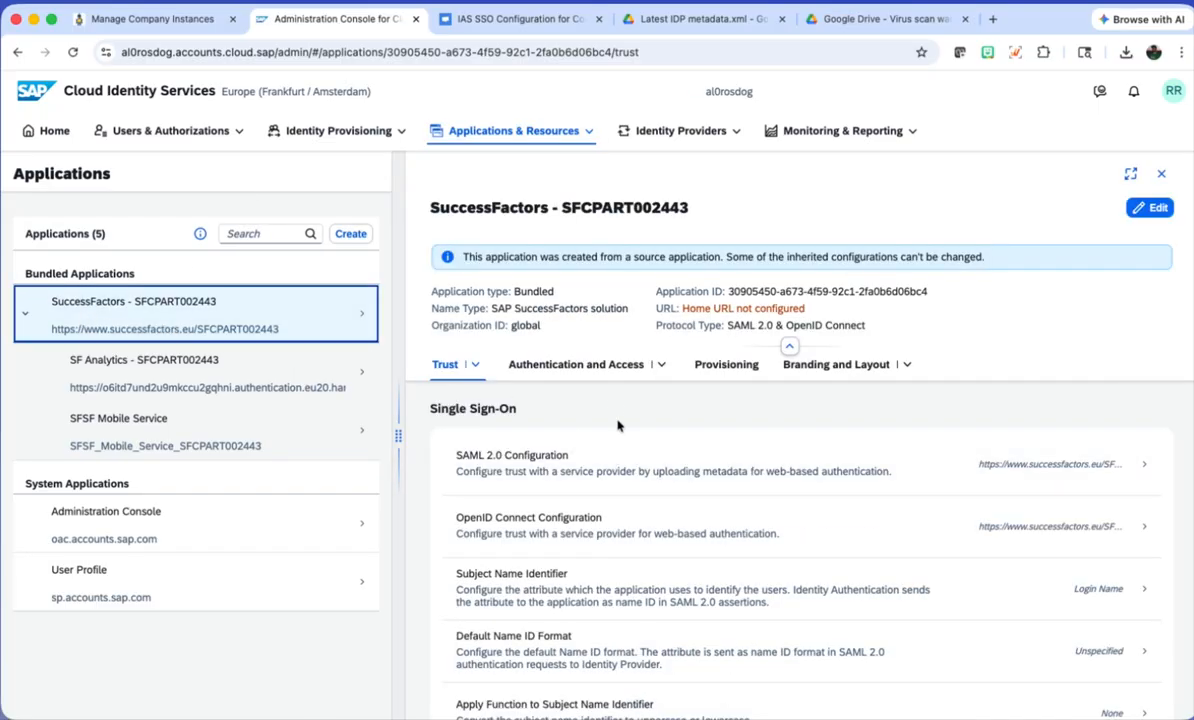
pyautogui.scroll(-6, 612, 394)
pyautogui.scroll(-5, 612, 394)
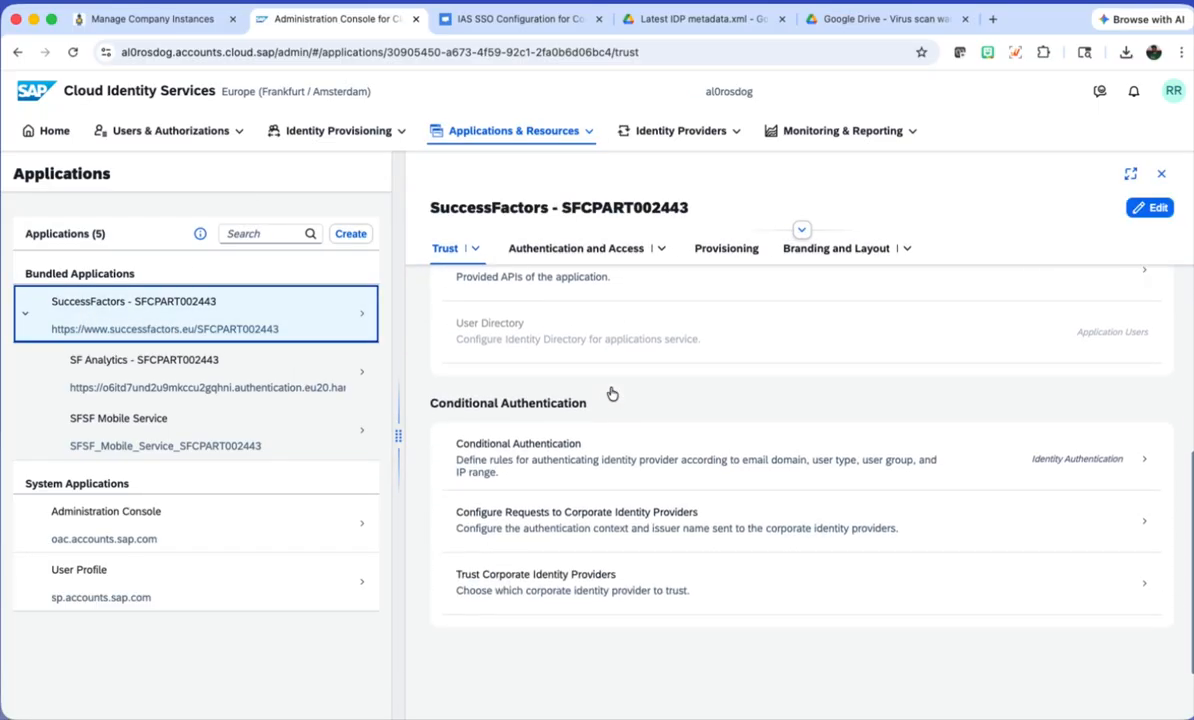
pyautogui.click(570, 475)
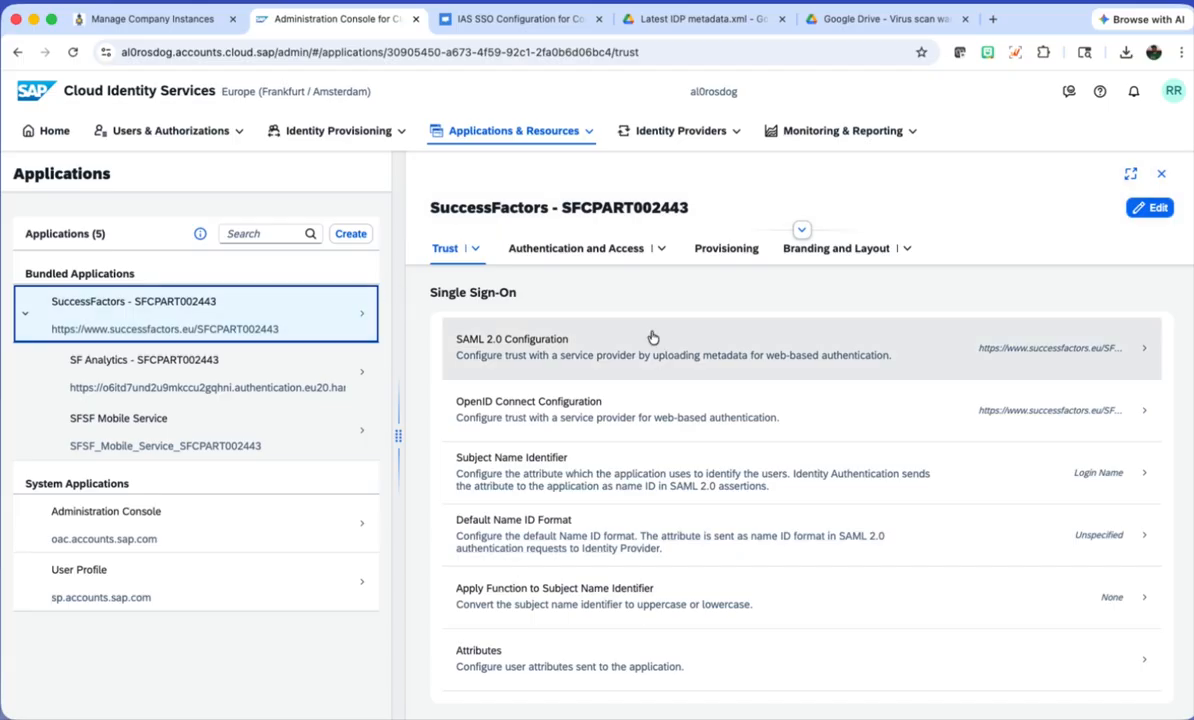
# Step: Open the application's SAML 2.0 Configuration and select its Entity ID URL
pyautogui.click(696, 355)
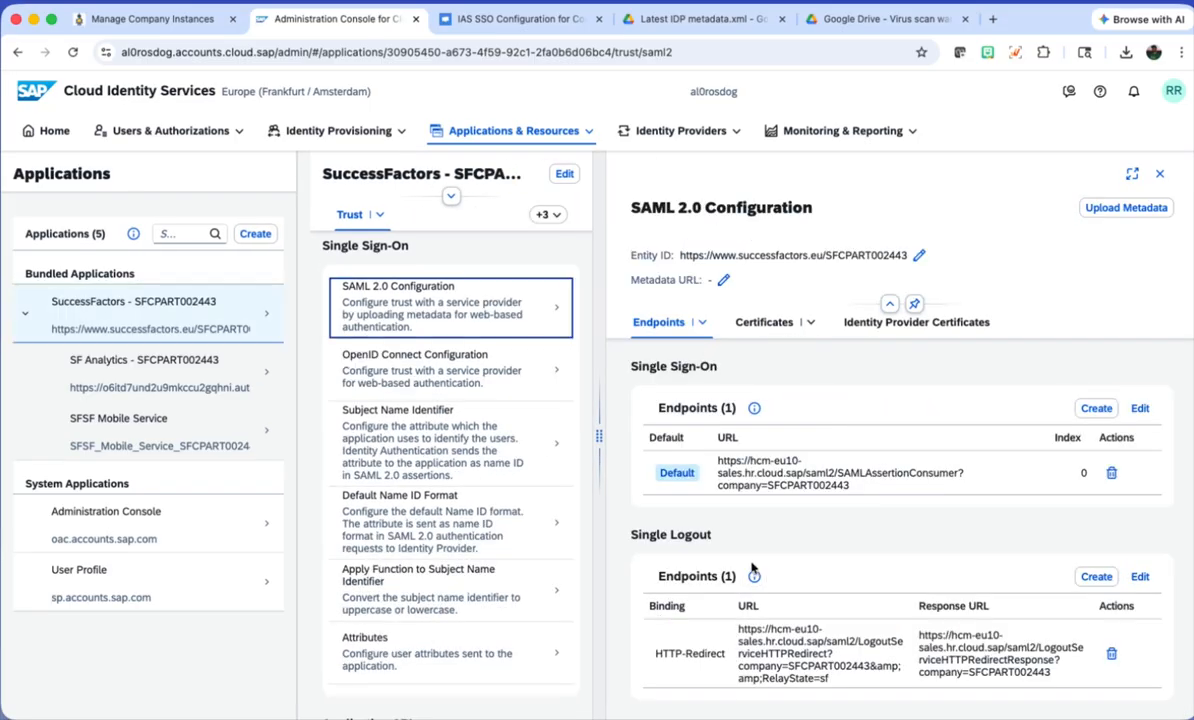
pyautogui.moveTo(632, 258); pyautogui.dragTo(918, 262)
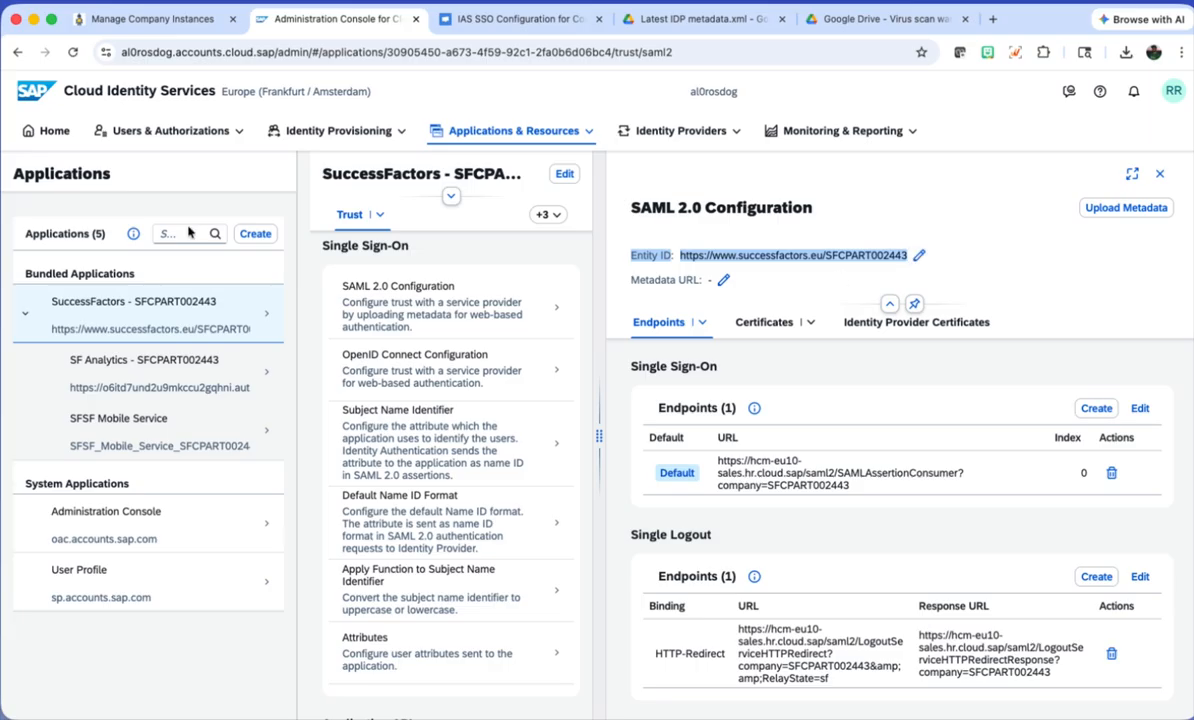
# Step: Open the tenant's Single Sign-On SAML 2.0 Configuration in Tenant Settings and select its details
pyautogui.click(522, 130)
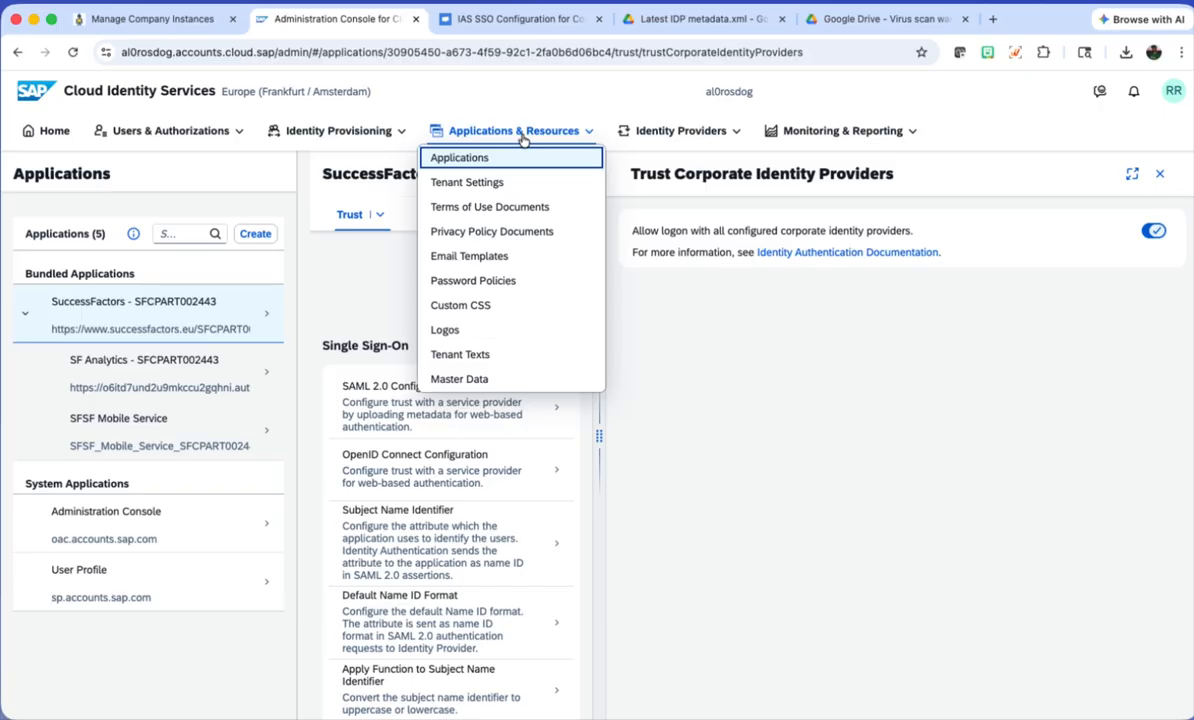
pyautogui.click(465, 183)
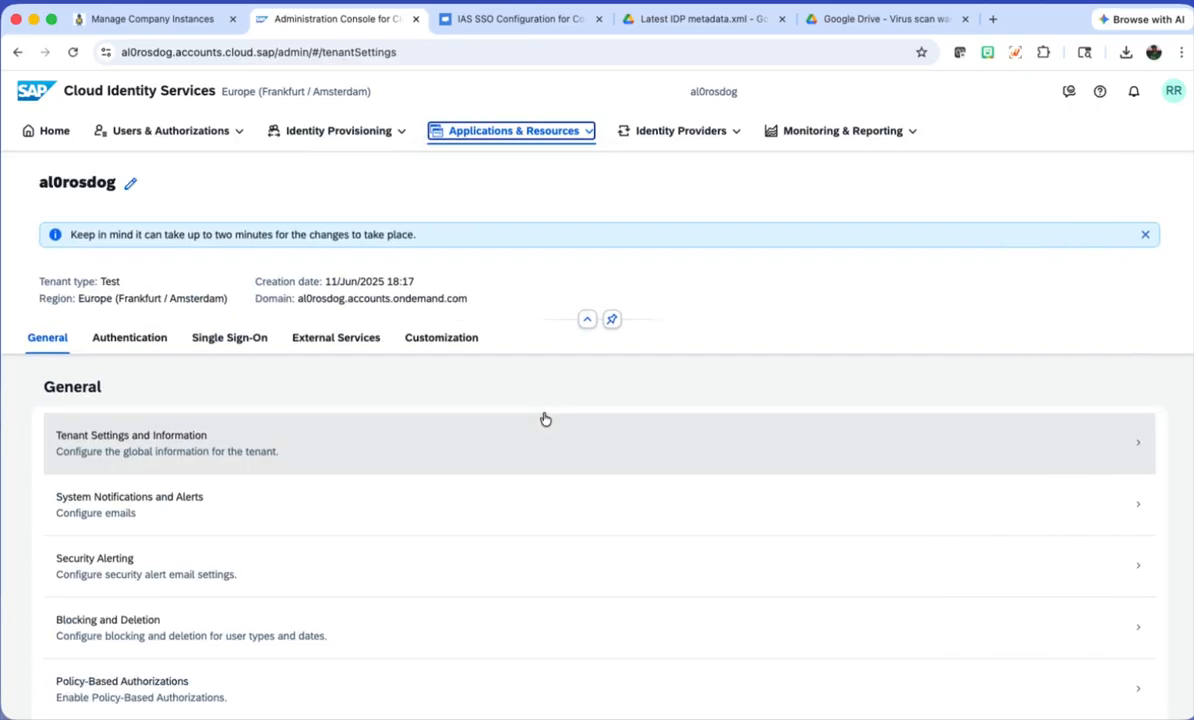
pyautogui.click(240, 338)
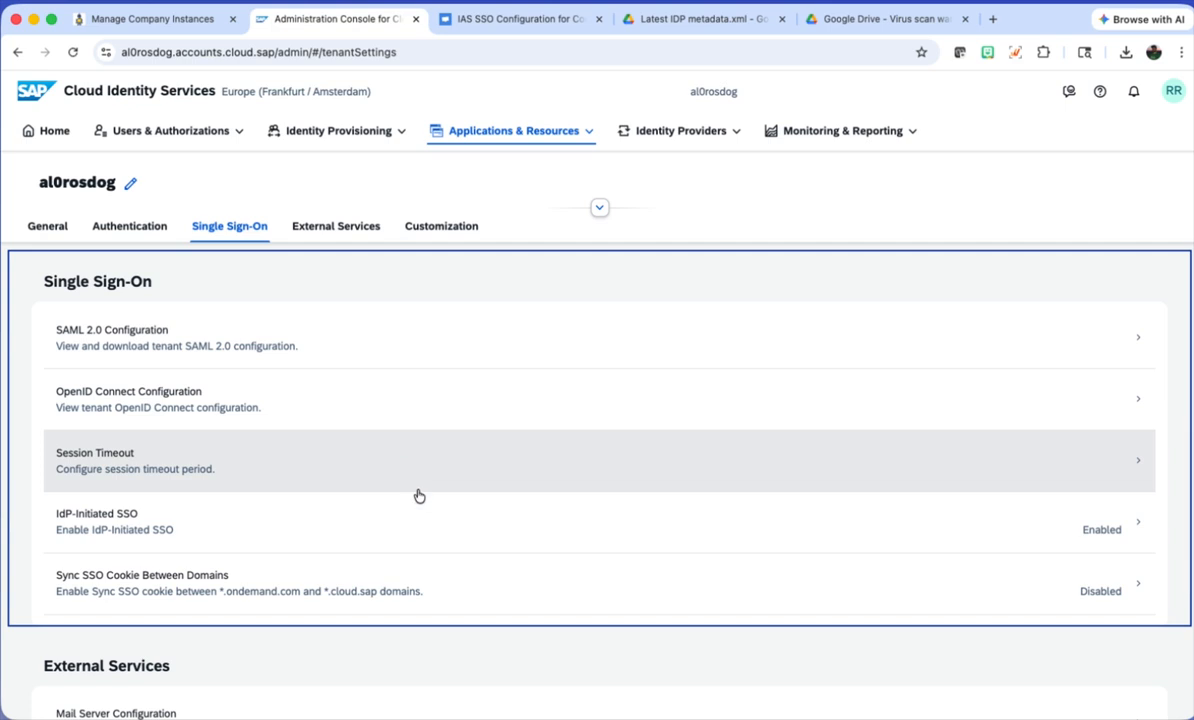
pyautogui.click(402, 357)
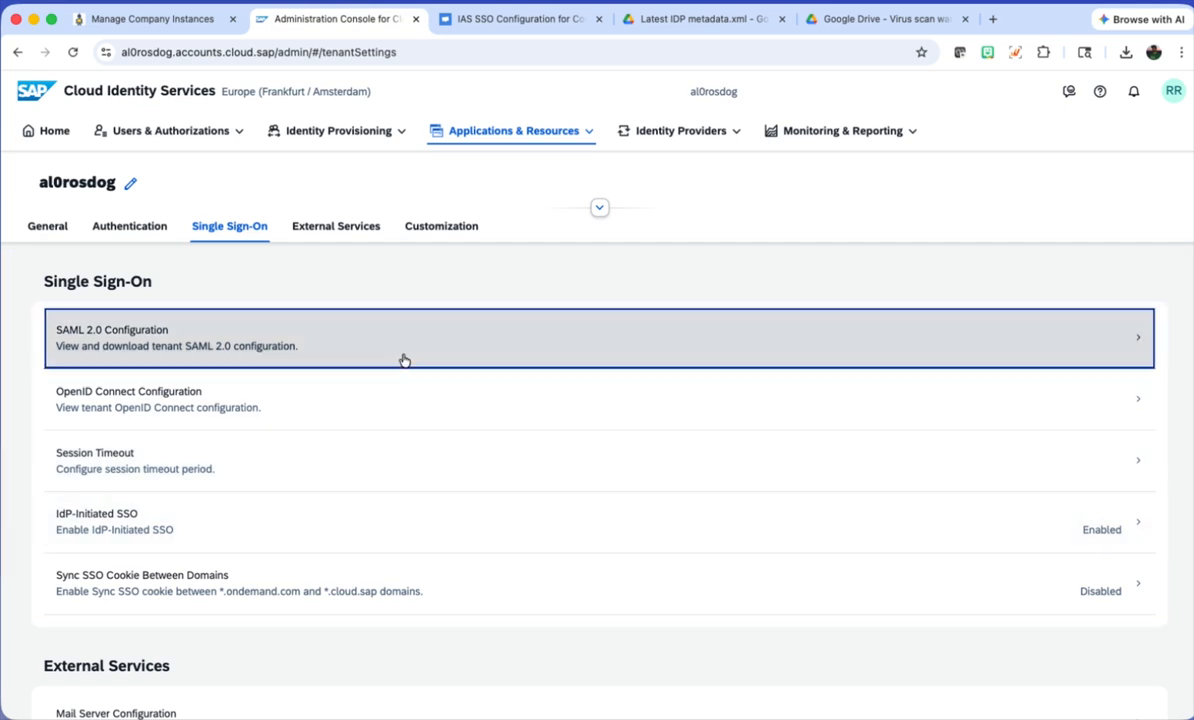
pyautogui.moveTo(426, 352); pyautogui.dragTo(882, 411)
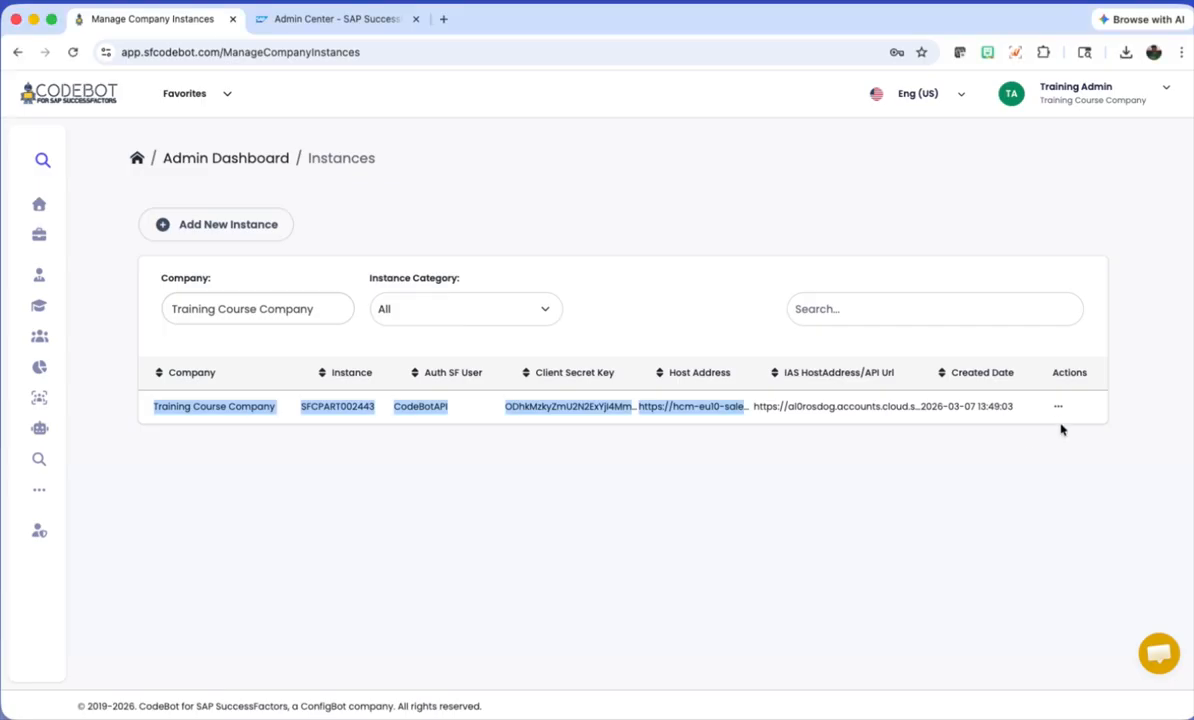
# Step: Share the SFCPART002443 instance with Training Admin and save the changes
pyautogui.click(1058, 406)
pyautogui.click(947, 438)
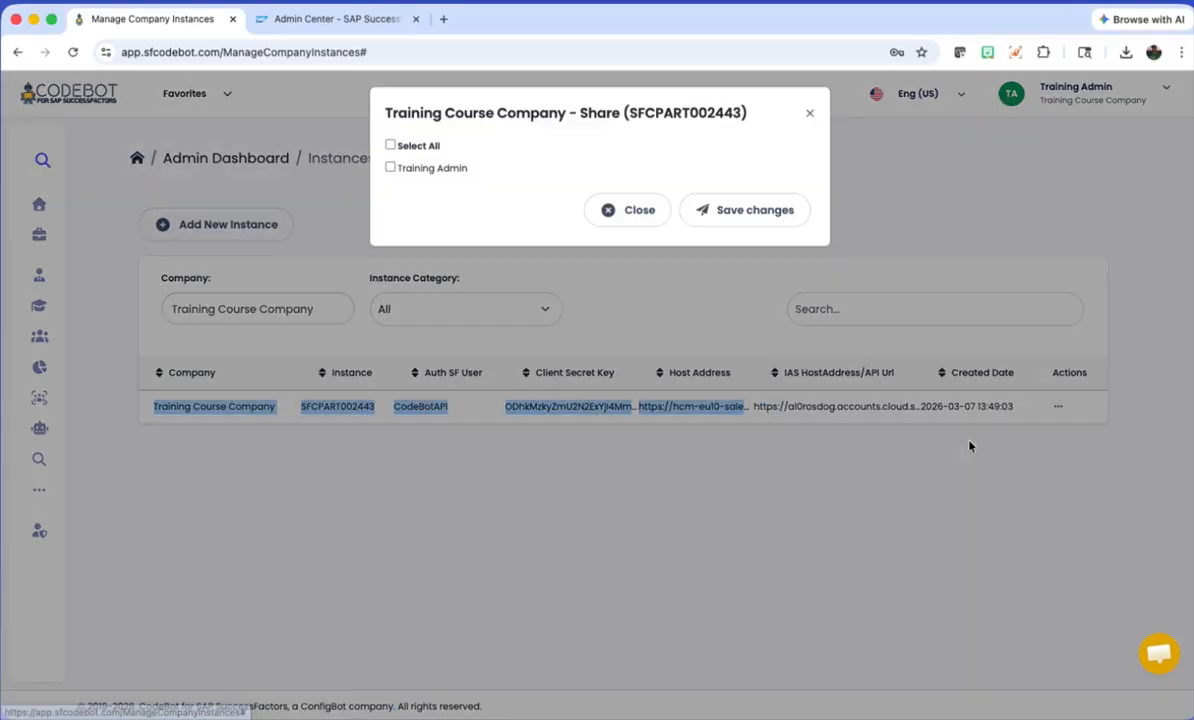
pyautogui.click(391, 152)
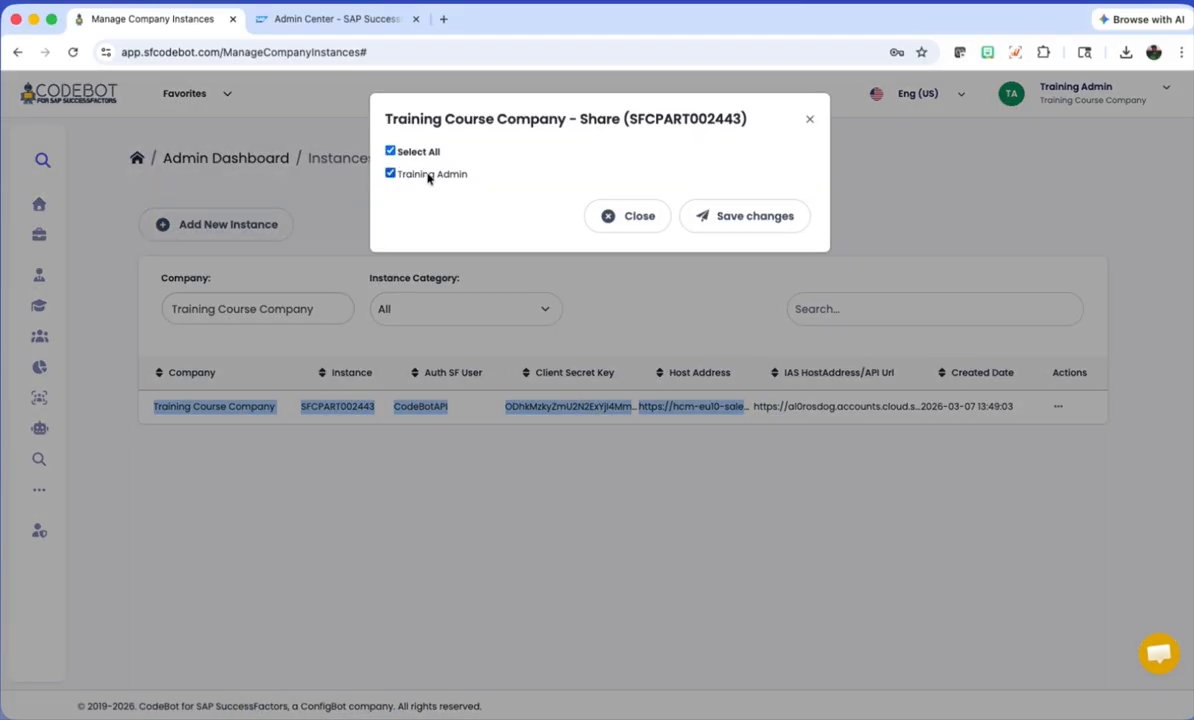
pyautogui.click(735, 210)
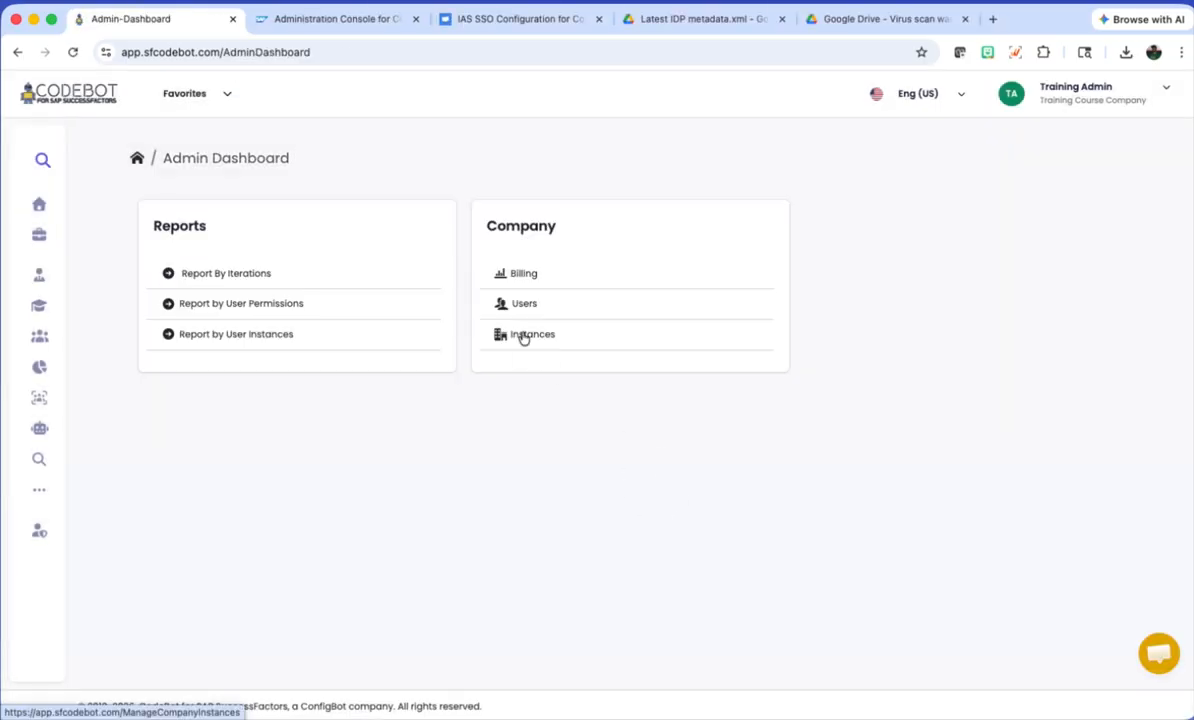
# Step: Open Training Admin's user permissions on the Instances tab and start adding a new allowed user
pyautogui.click(521, 304)
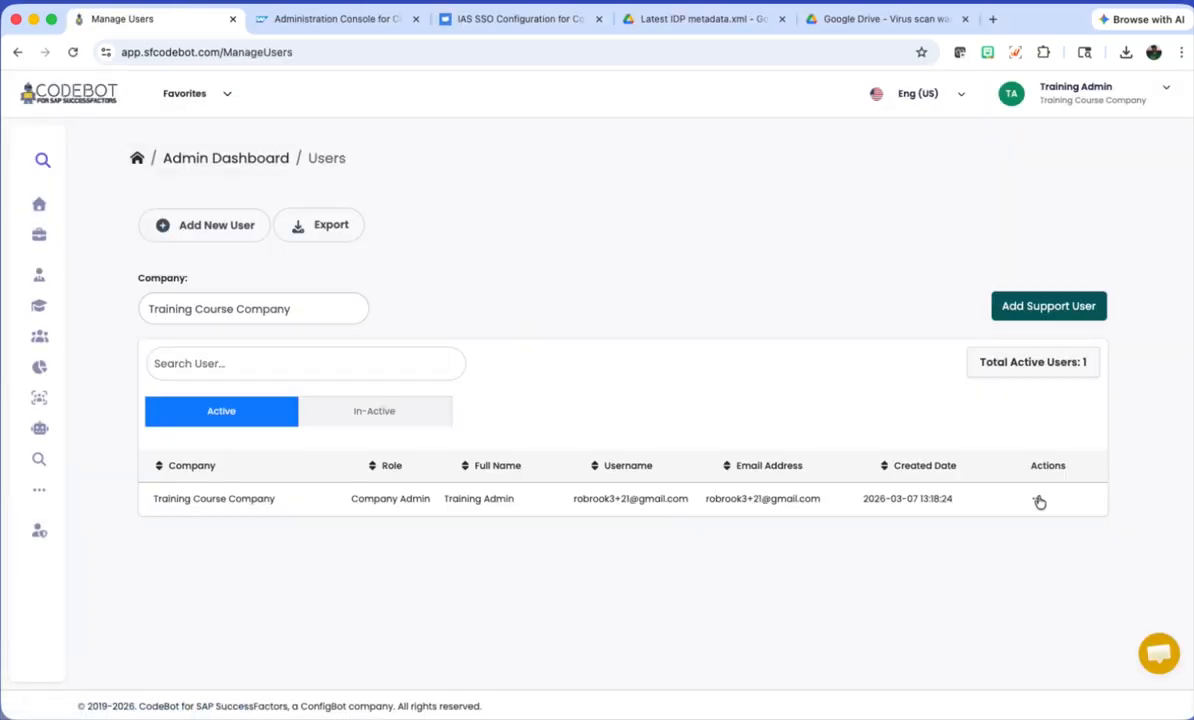
pyautogui.click(1036, 498)
pyautogui.click(994, 536)
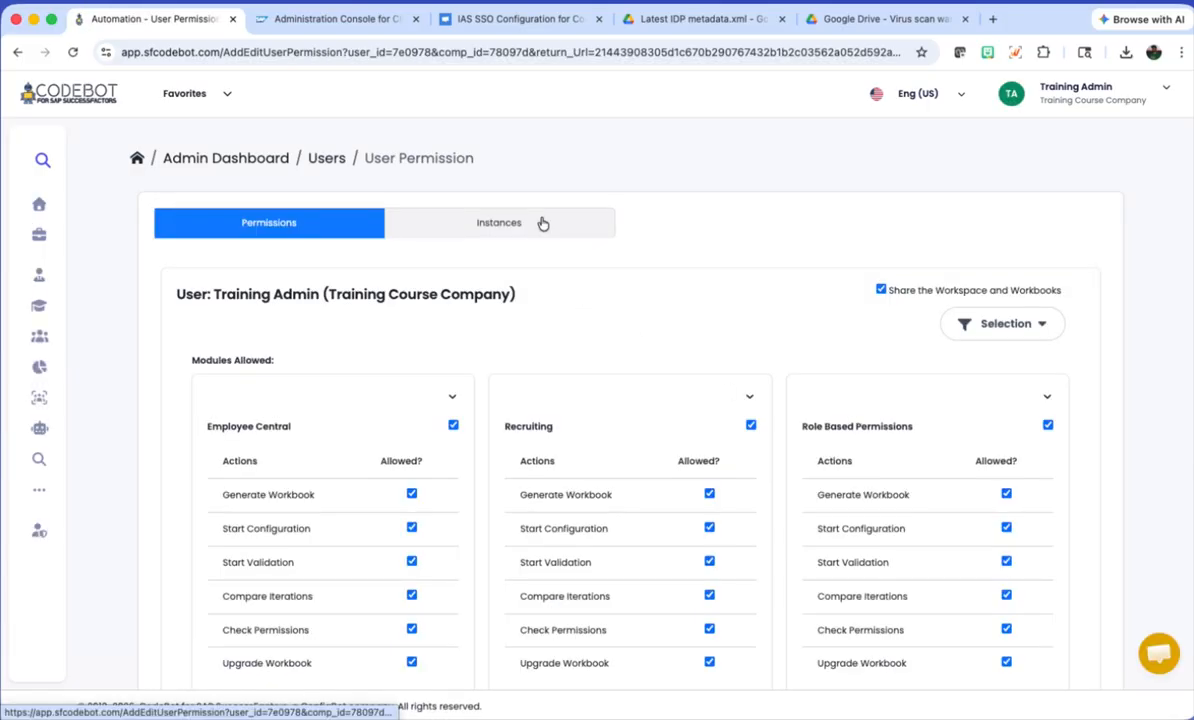
pyautogui.click(542, 223)
pyautogui.click(266, 283)
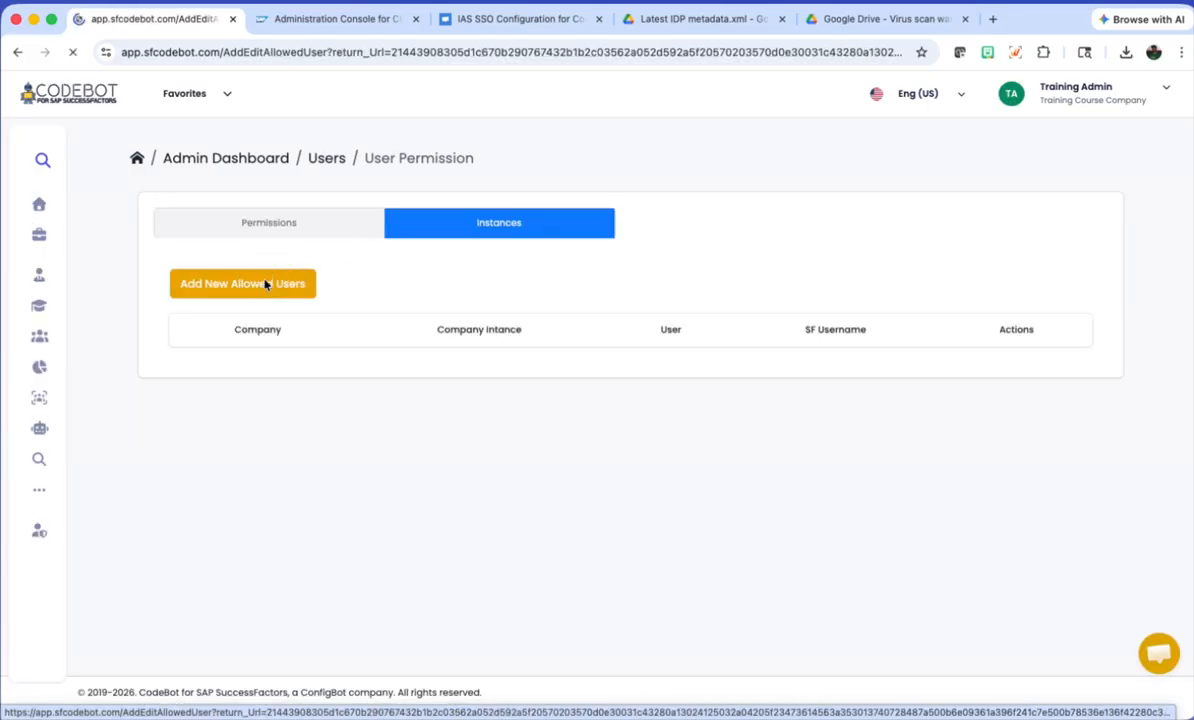
pyautogui.click(266, 280)
# Step: Allow Training Admin on instance SFCPART002443, enter the SuccessFactors username, and submit
pyautogui.click(259, 293)
pyautogui.click(245, 347)
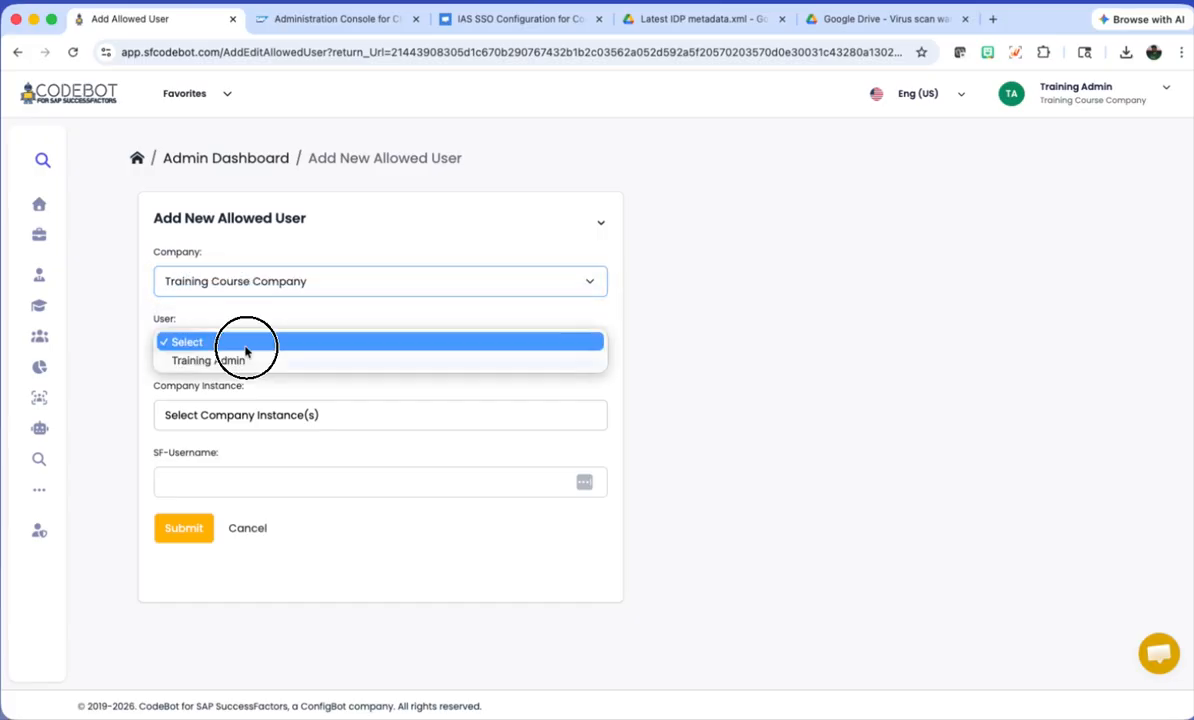
pyautogui.click(242, 362)
pyautogui.click(242, 417)
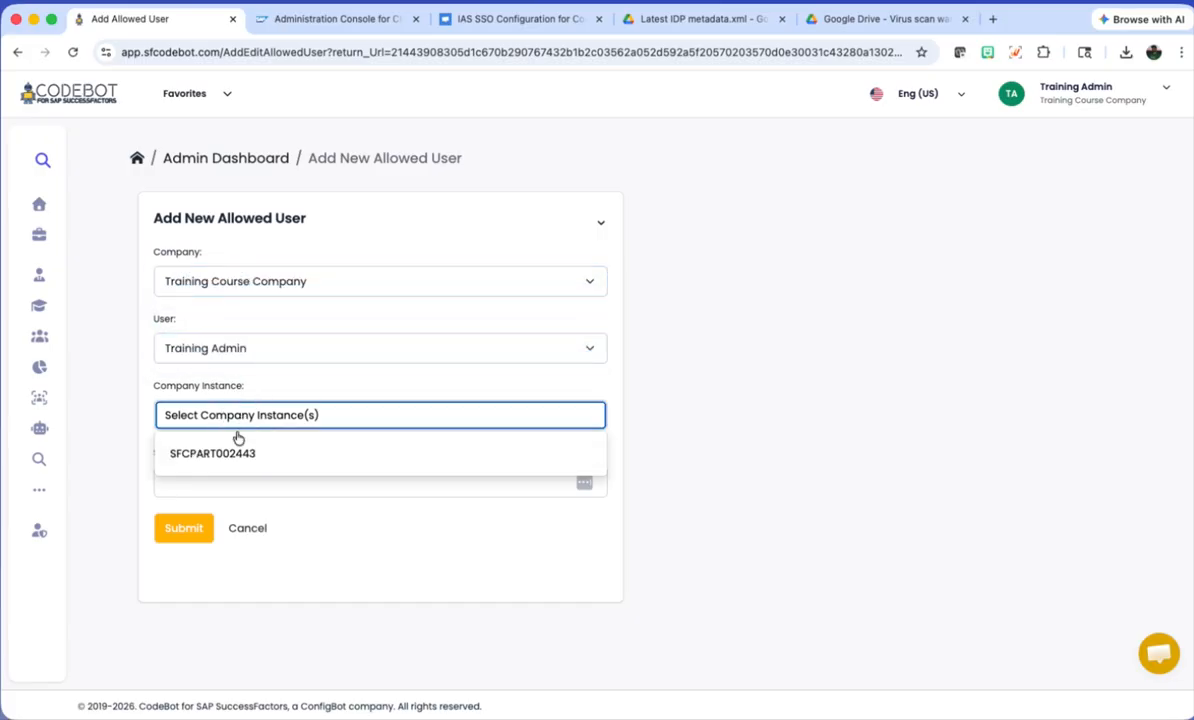
pyautogui.click(225, 453)
pyautogui.click(214, 487)
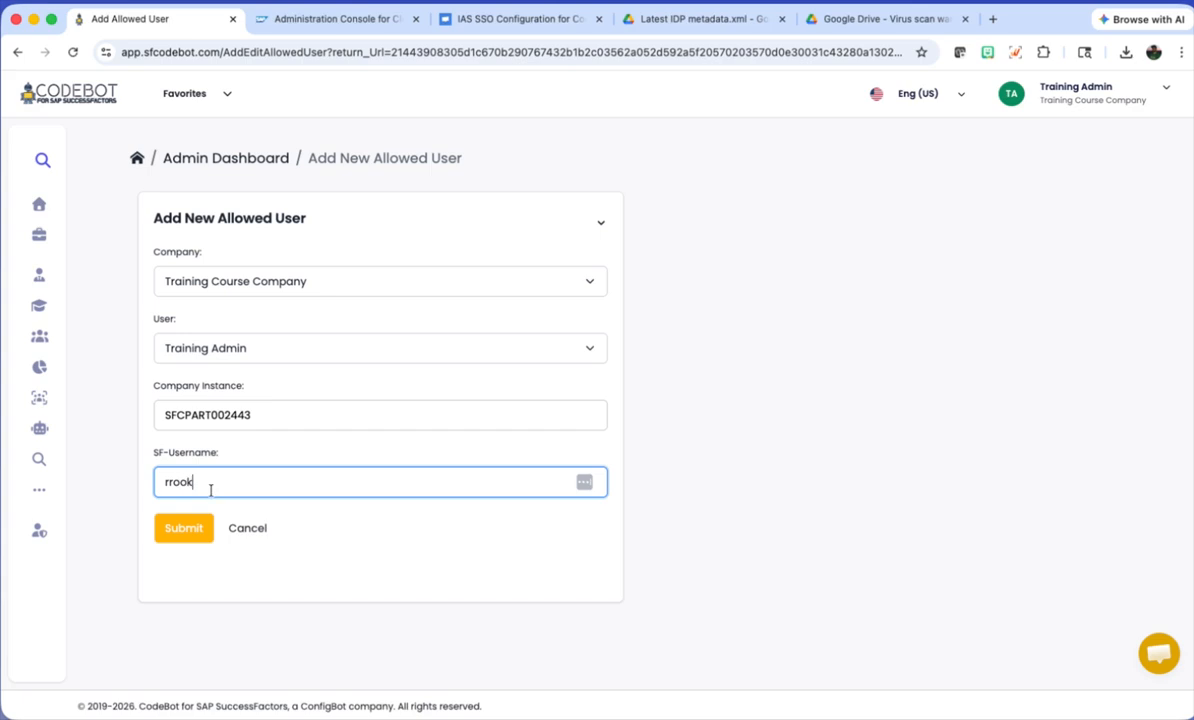
pyautogui.click(182, 534)
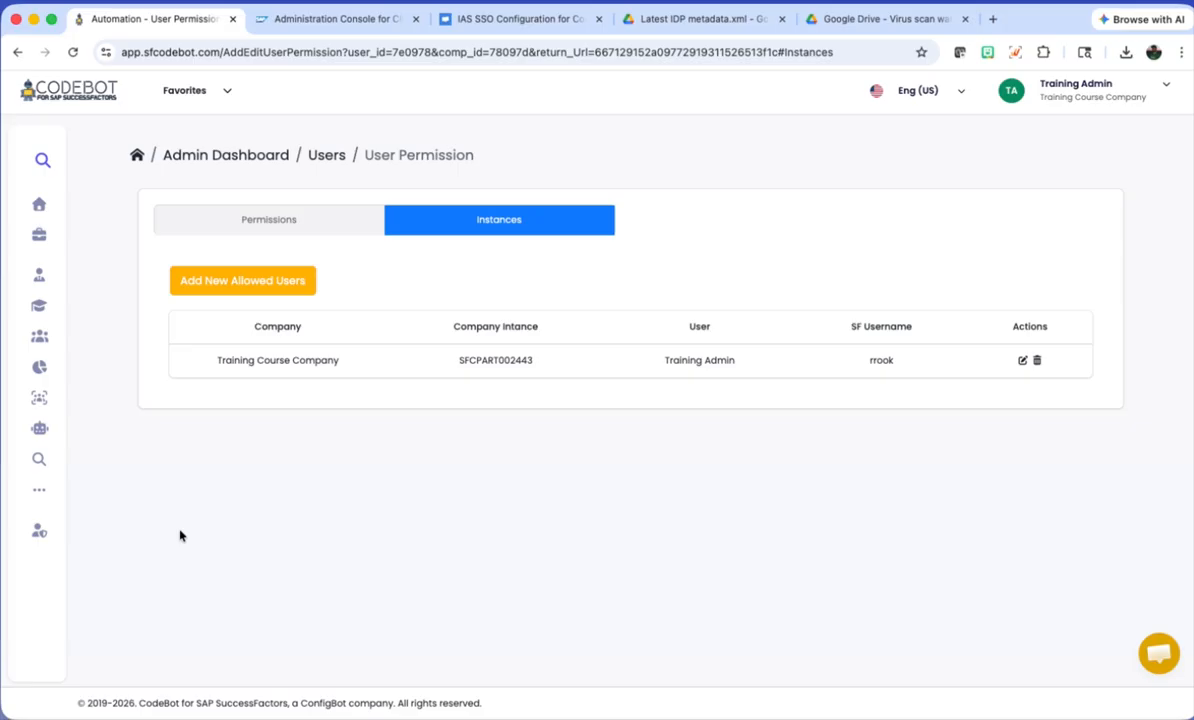
# Step: Start a new Employee Central iteration numbered 1 in a new workspace named Training Workspace
pyautogui.moveTo(80, 312)
pyautogui.click(97, 340)
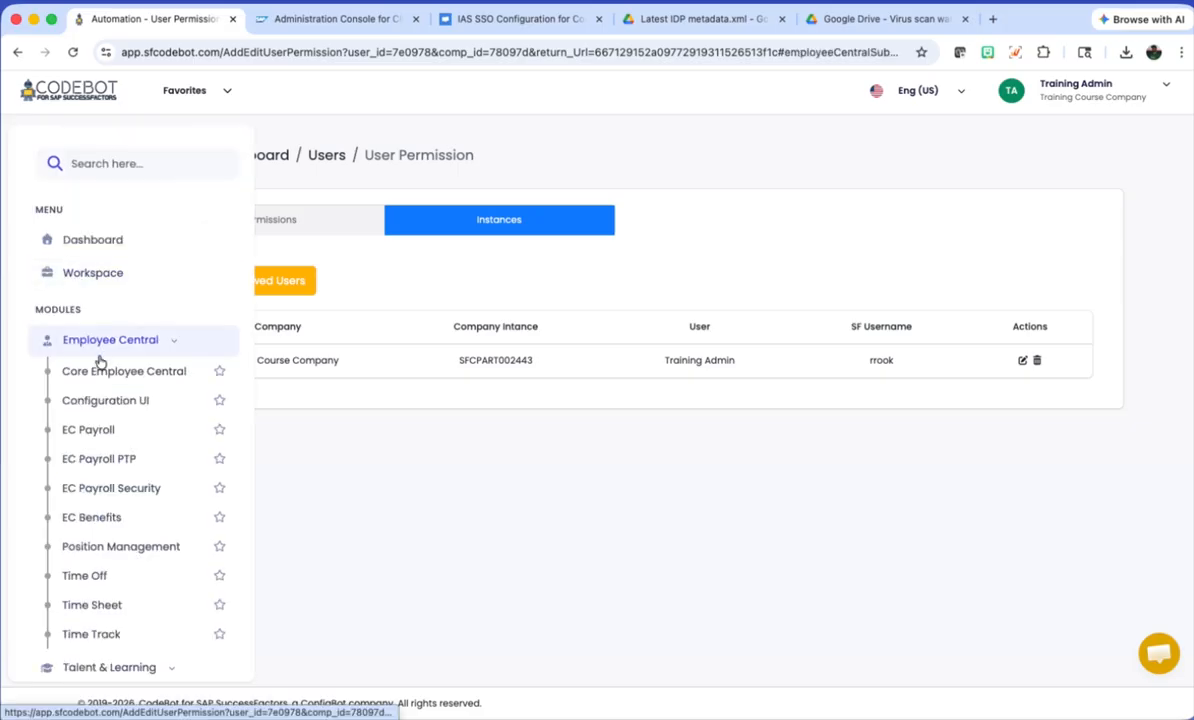
pyautogui.click(236, 233)
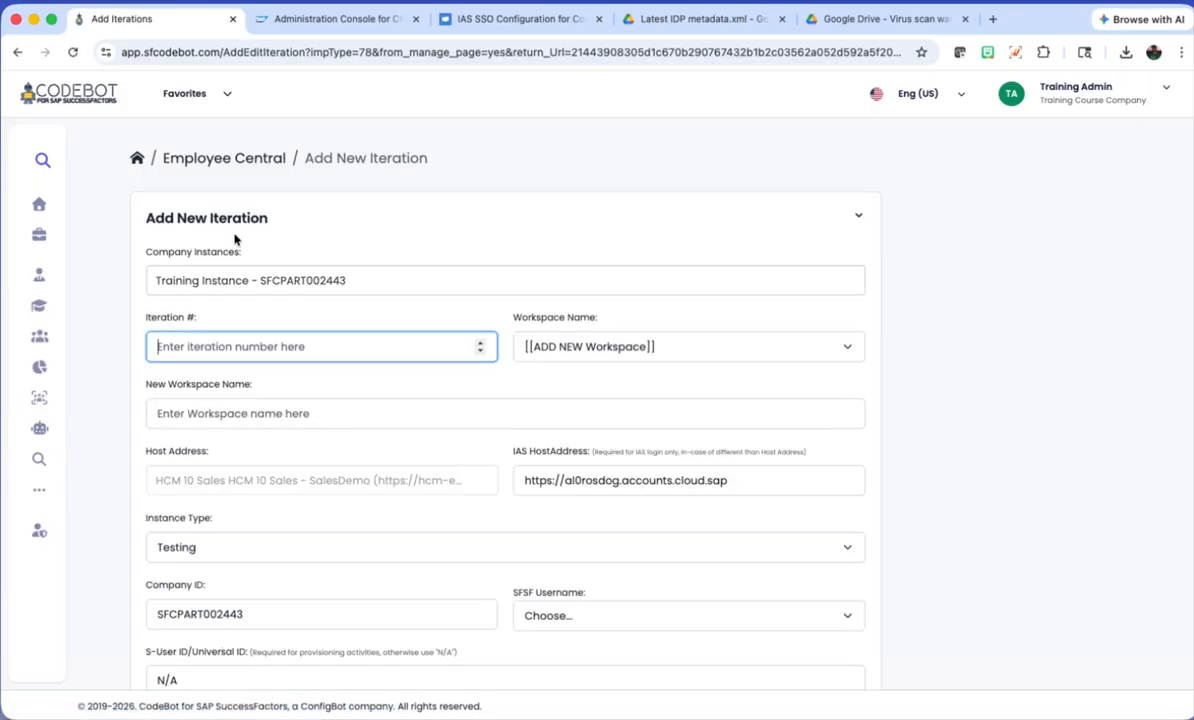
pyautogui.write('1')
pyautogui.click(551, 350)
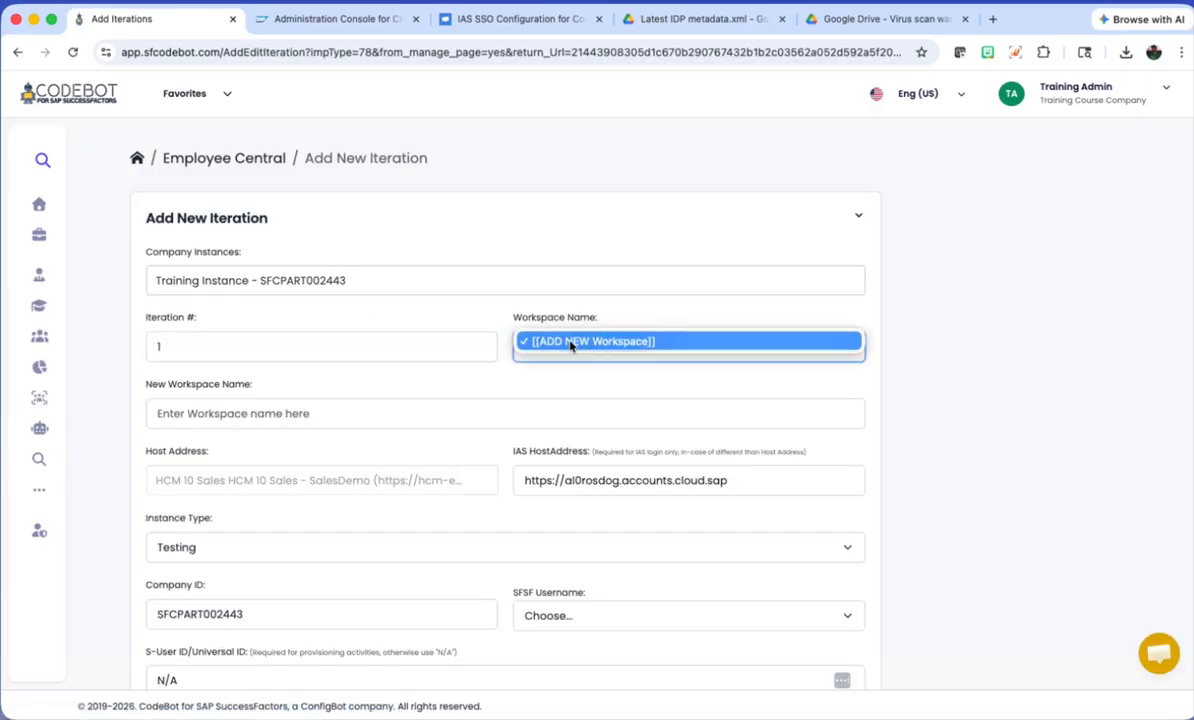
pyautogui.click(544, 407)
pyautogui.write('Training Workspace')
# Step: Choose the SFSF username, set the description to Event Reason Test, and submit the iteration
pyautogui.click(880, 453)
pyautogui.scroll(-2, 911, 448)
pyautogui.click(679, 411)
pyautogui.click(857, 416)
pyautogui.scroll(-2, 855, 416)
pyautogui.click(661, 561)
pyautogui.write('Event R')
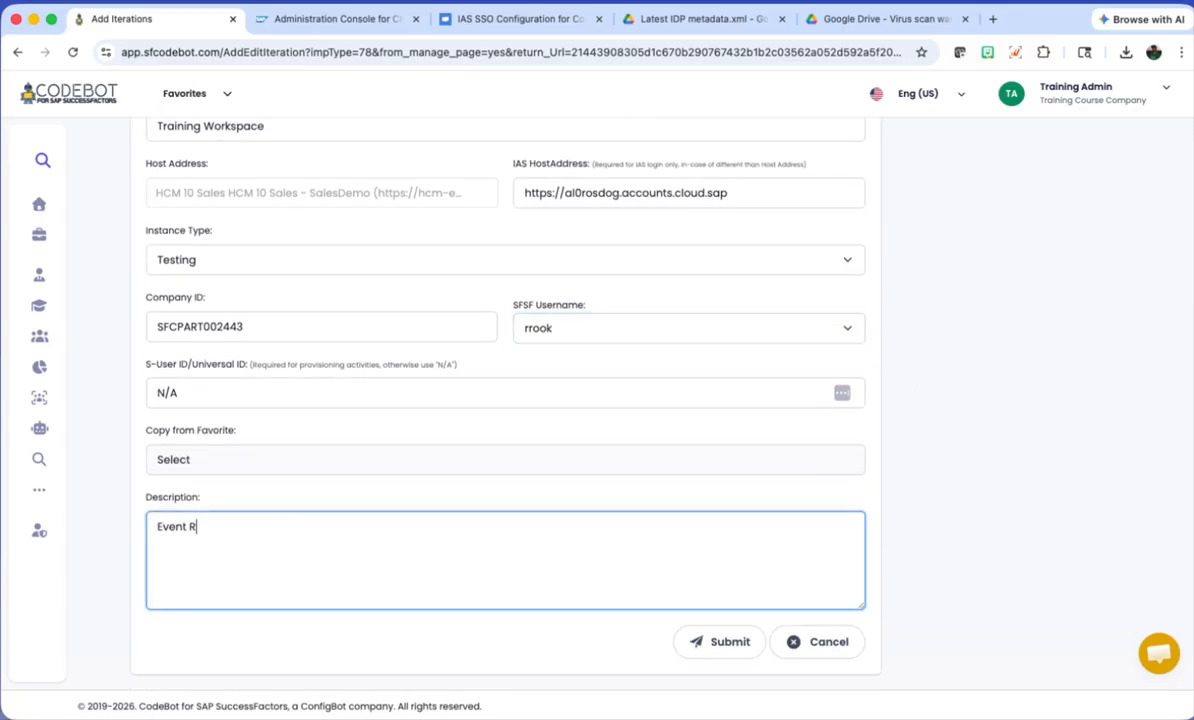
pyautogui.write('eason Test')
pyautogui.click(737, 643)
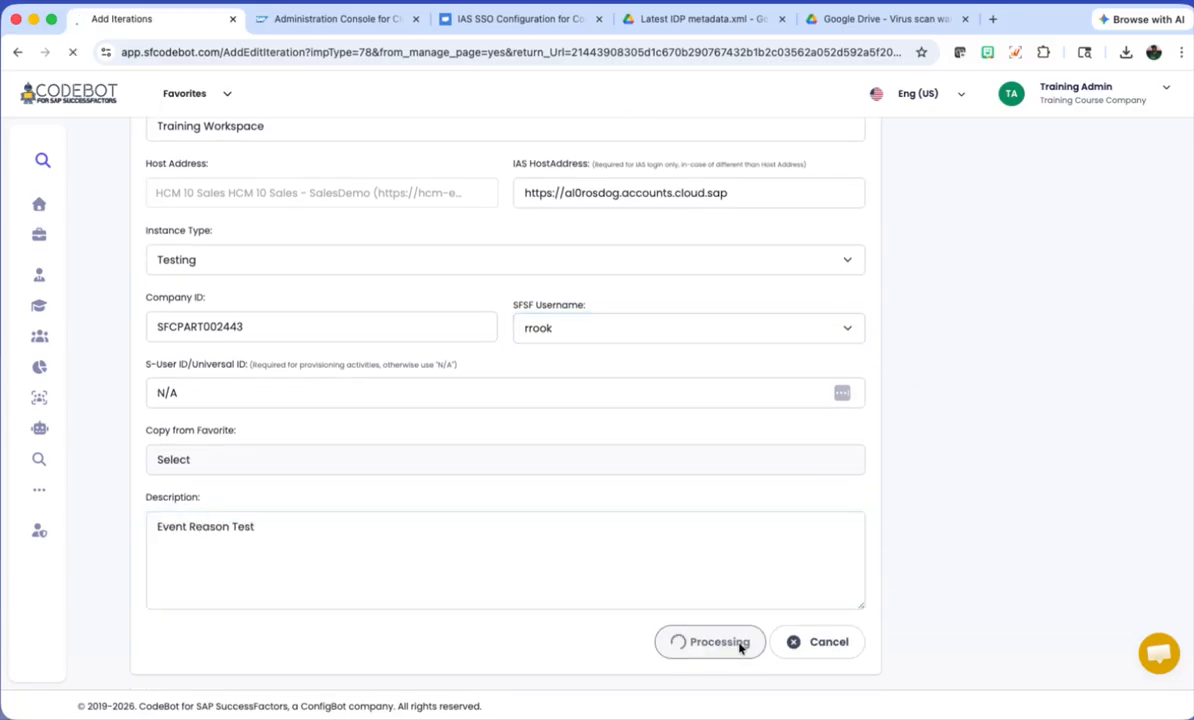
# Step: Open the iteration's workbook and share the sheet with a colleague's e-mail address
pyautogui.click(613, 342)
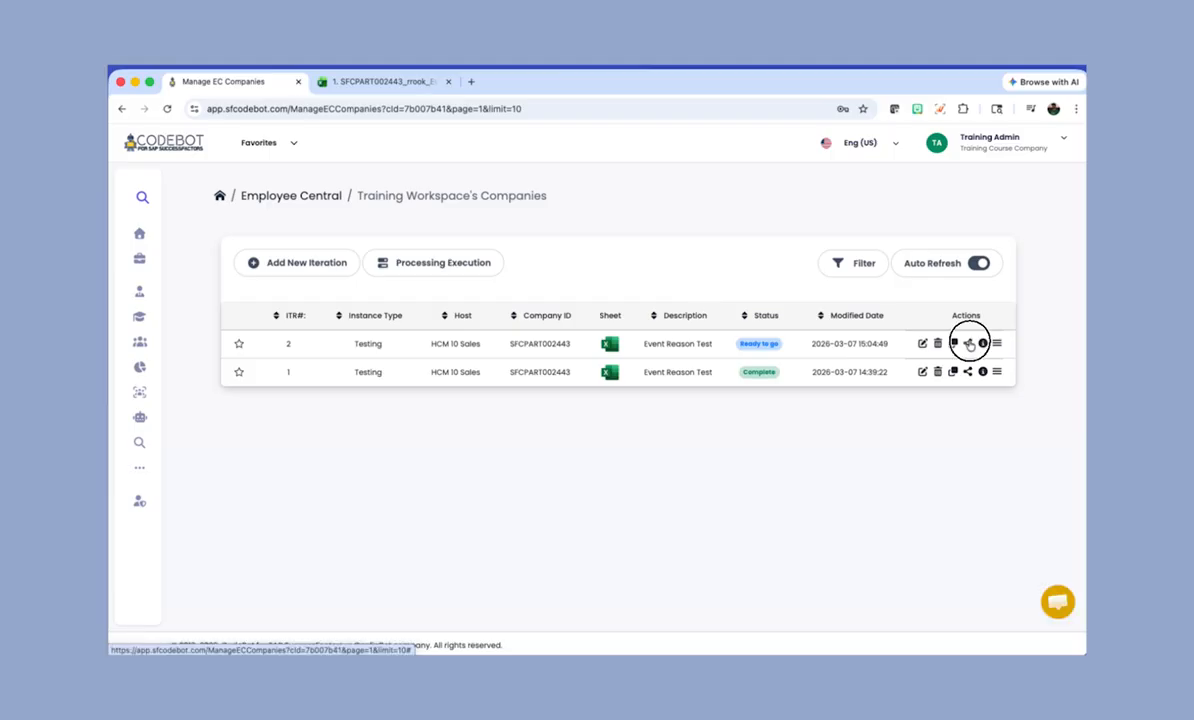
pyautogui.click(967, 343)
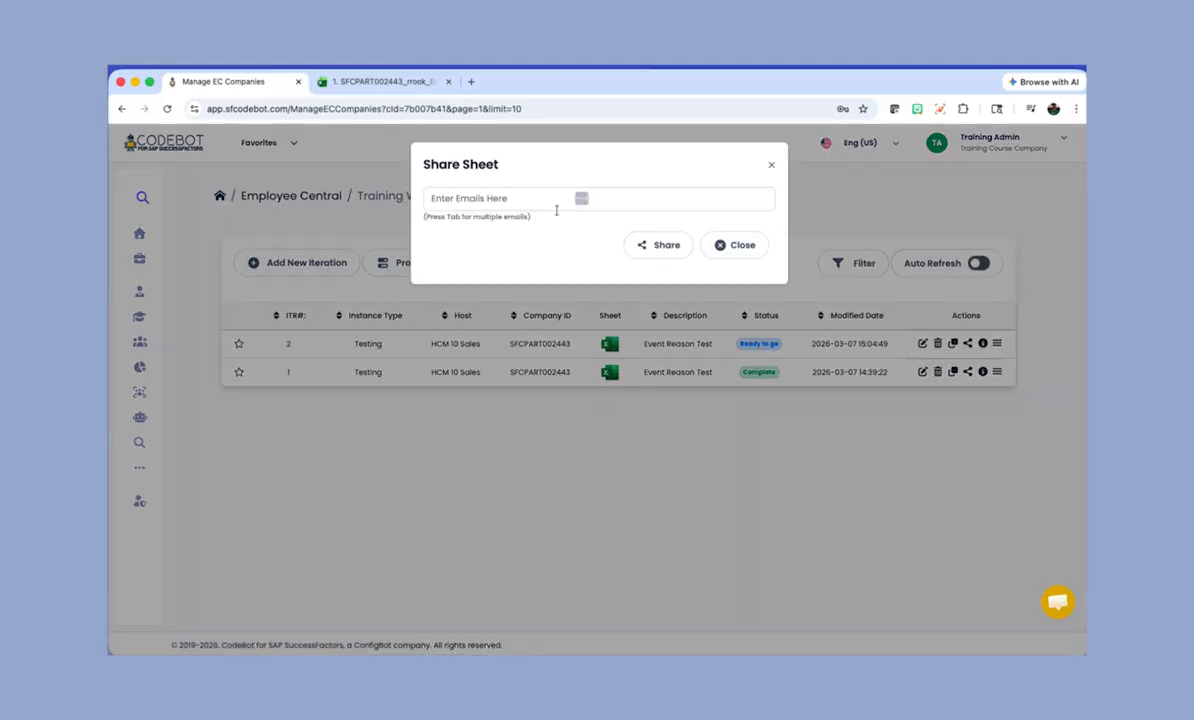
pyautogui.click(649, 243)
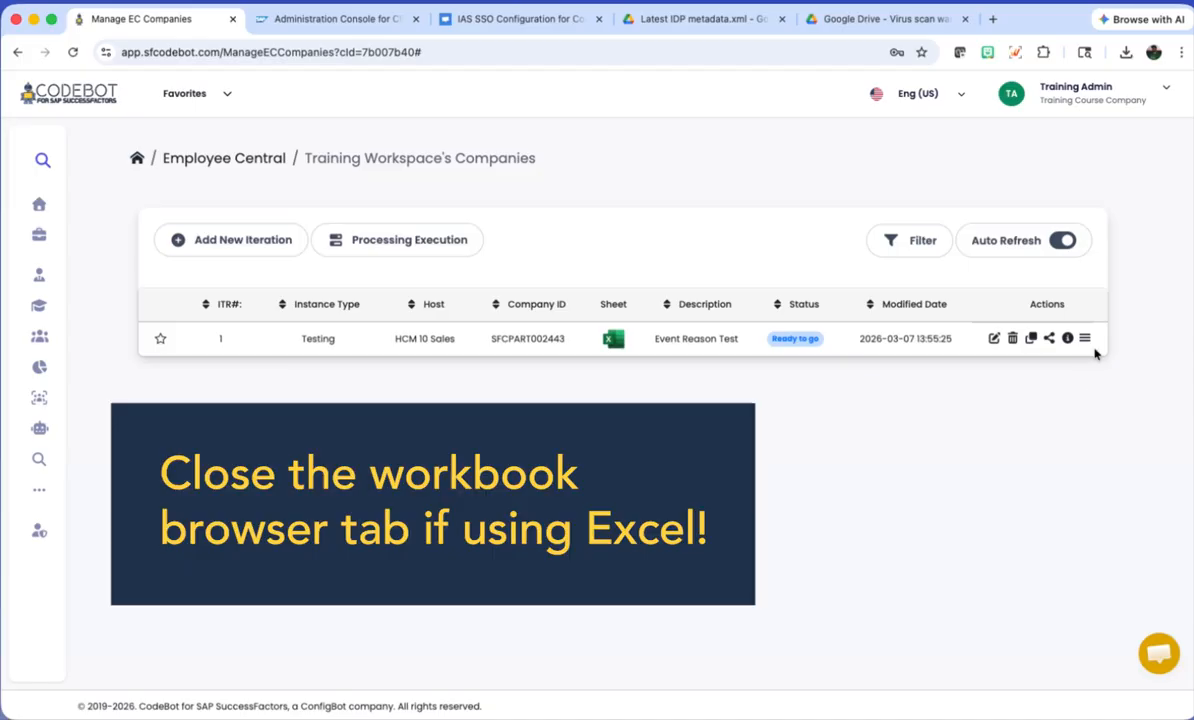
# Step: Generate the workbook for iteration 1 with execution notes Test and the Event Reason option selected
pyautogui.click(1085, 339)
pyautogui.click(1062, 368)
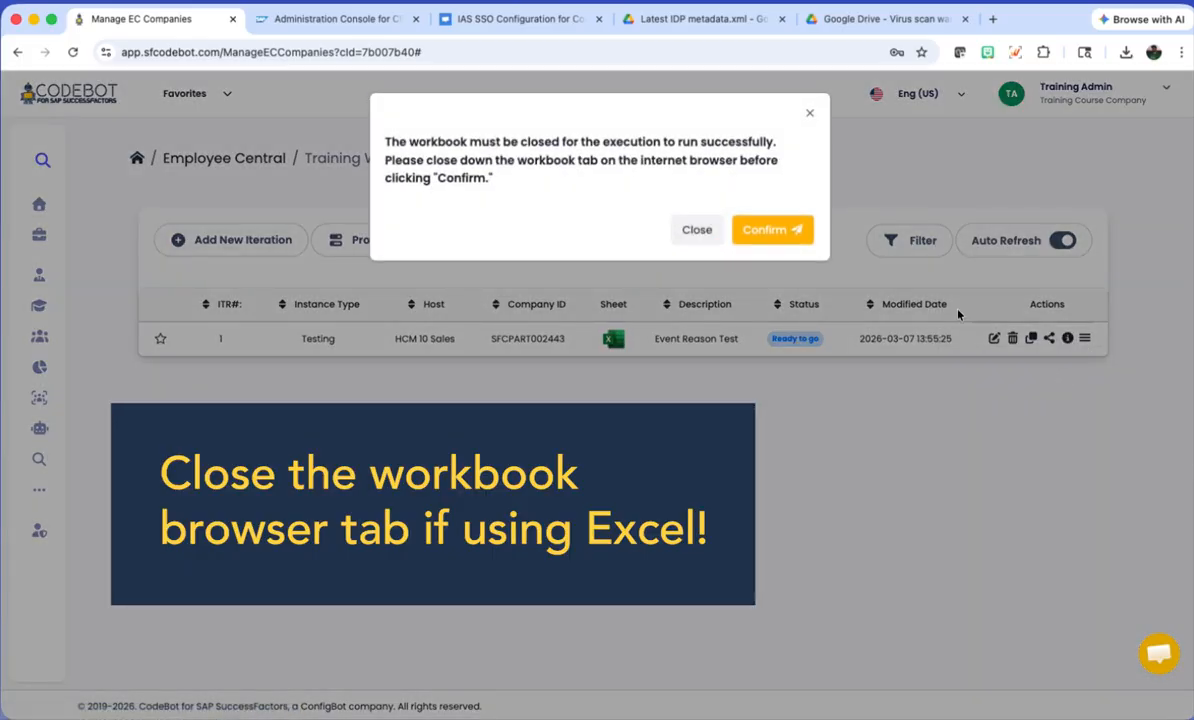
pyautogui.click(785, 230)
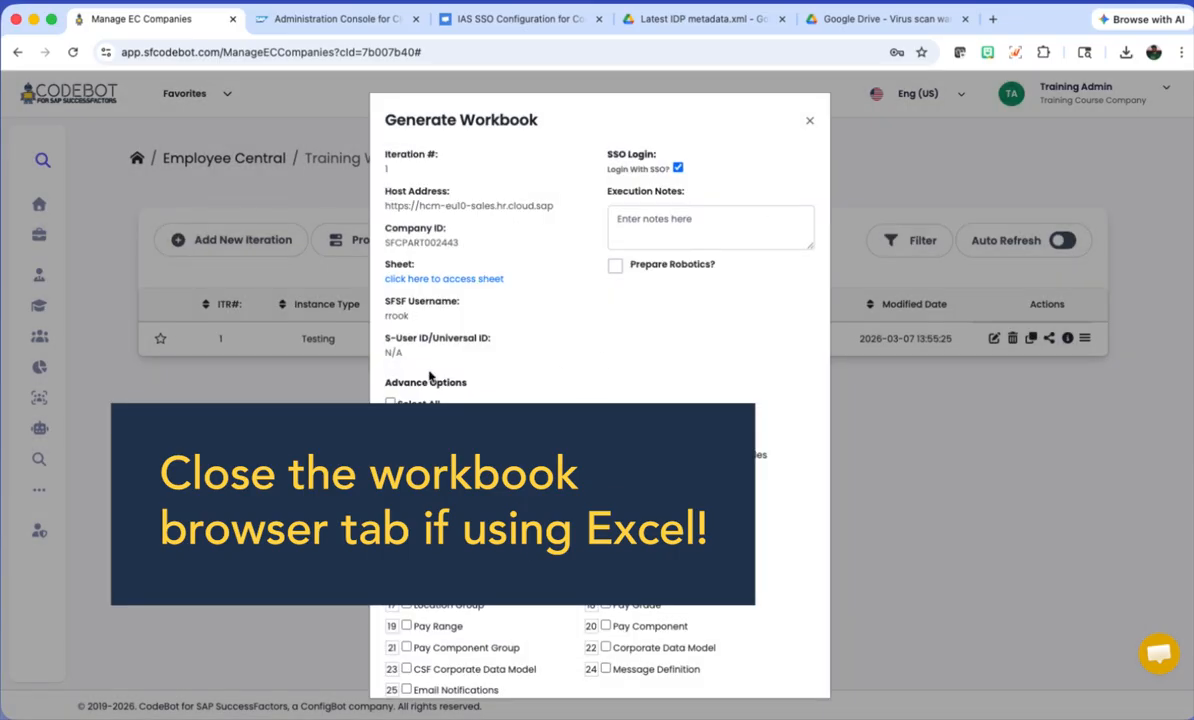
pyautogui.click(618, 218)
pyautogui.write('Test')
pyautogui.click(655, 355)
pyautogui.scroll(-2, 700, 360)
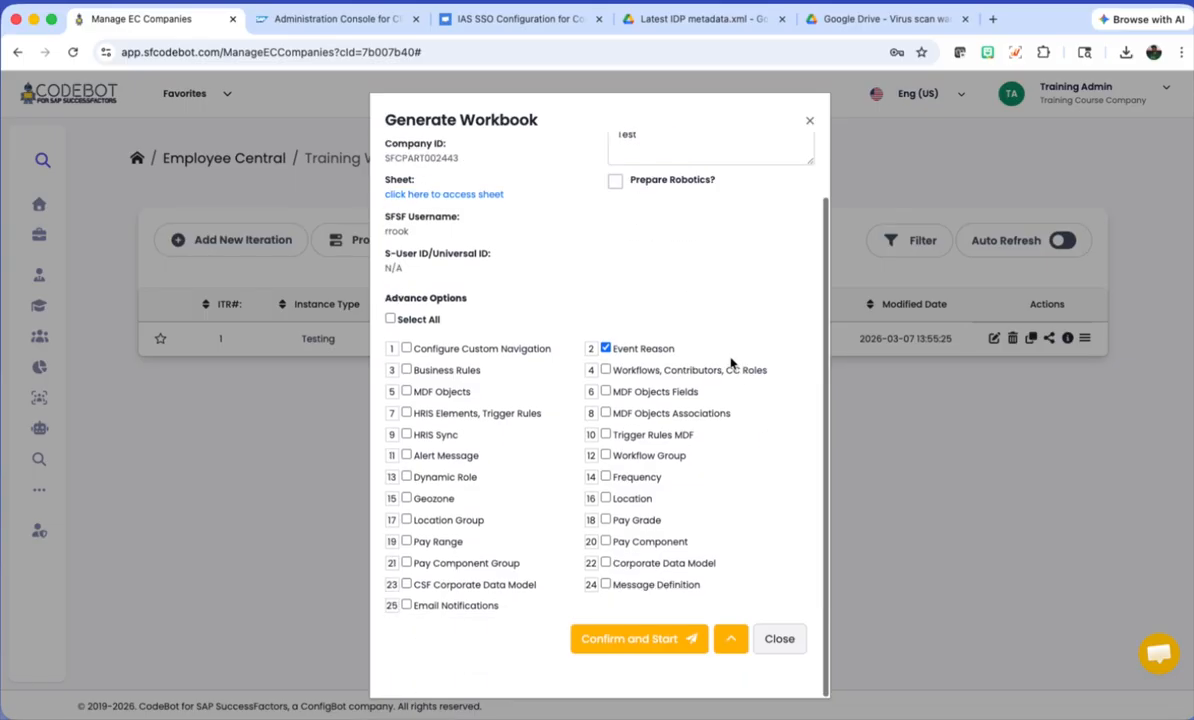
pyautogui.click(651, 653)
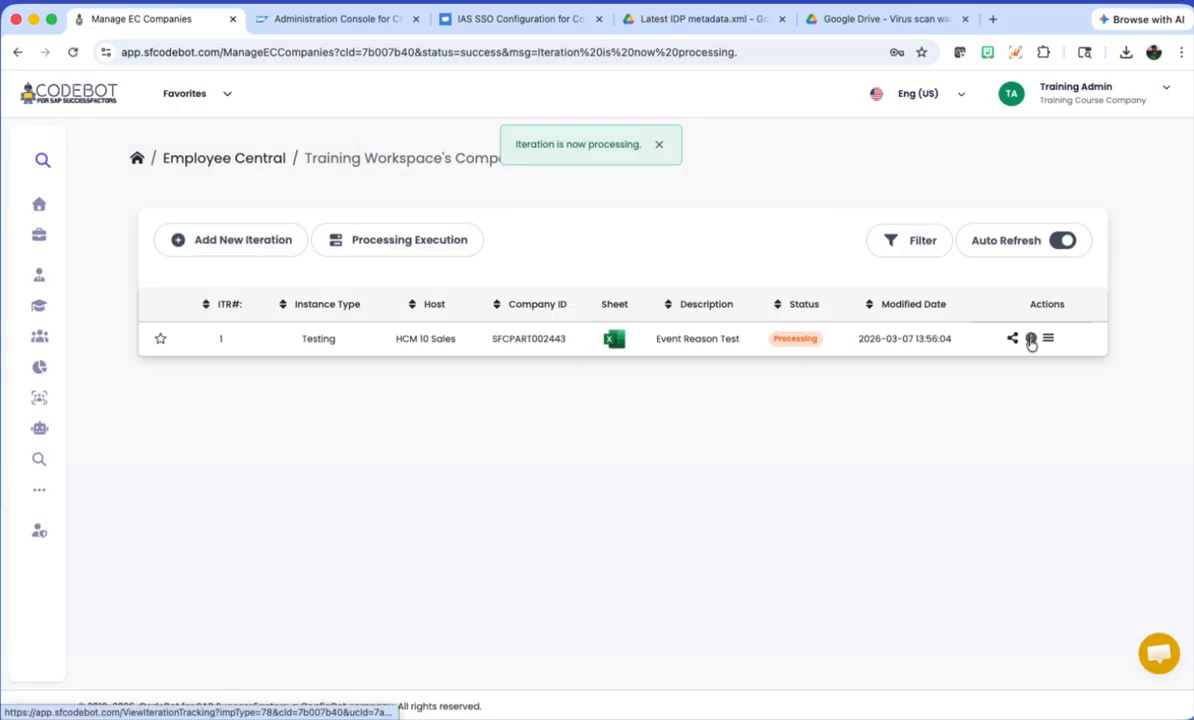
# Step: Open the iteration's execution tracking and expand its request details
pyautogui.click(1031, 338)
pyautogui.scroll(-3, 969, 575)
pyautogui.moveTo(158, 431); pyautogui.dragTo(418, 431)
pyautogui.click(1068, 429)
pyautogui.click(992, 523)
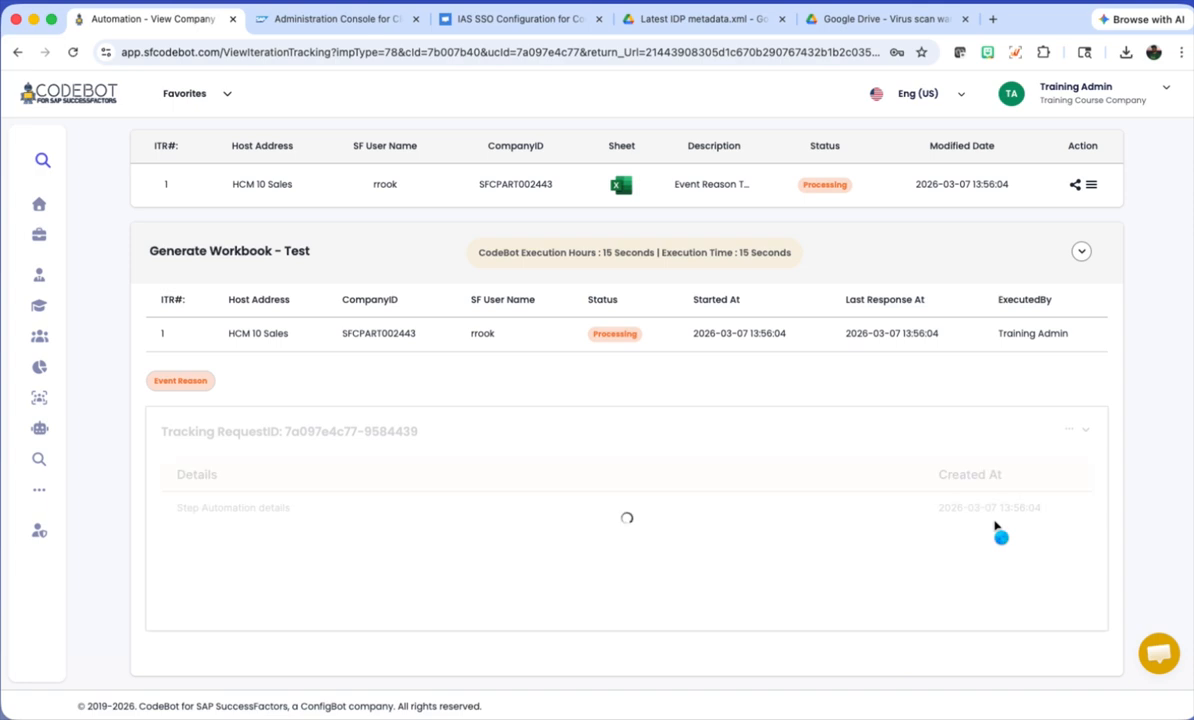
# Step: Duplicate the tab and open the Add User form from the Admin Dashboard's Users page
pyautogui.rightClick(155, 19)
pyautogui.click(203, 133)
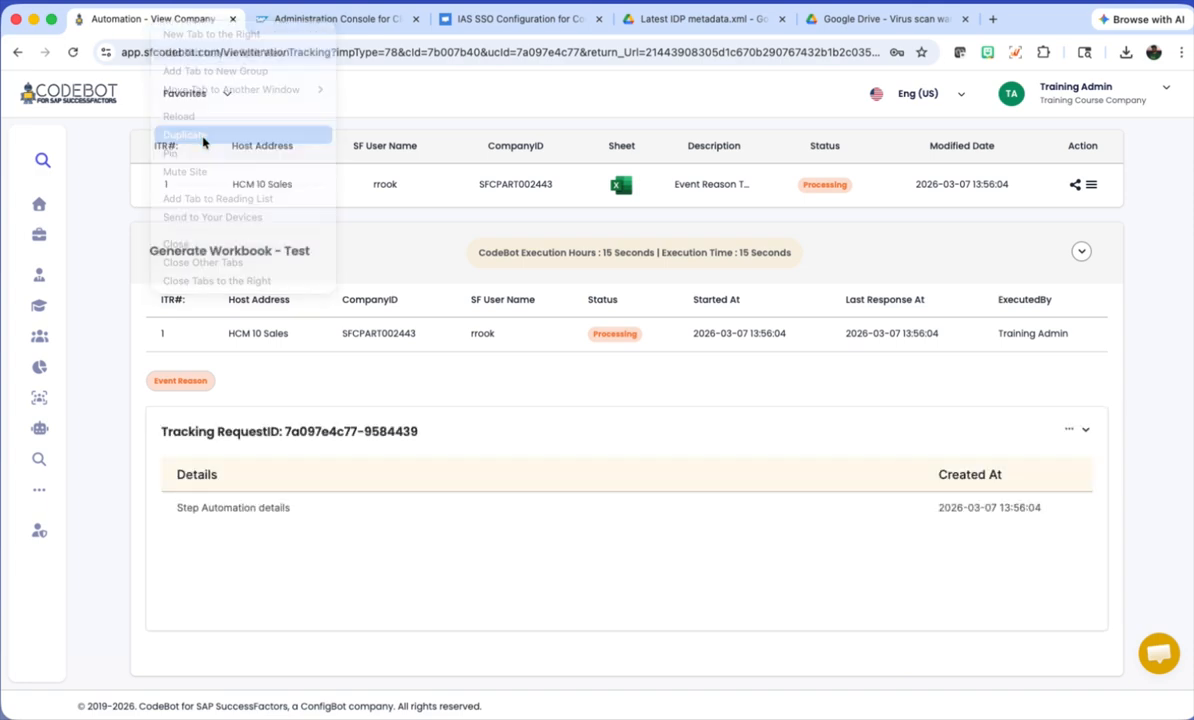
pyautogui.moveTo(53, 530)
pyautogui.click(93, 658)
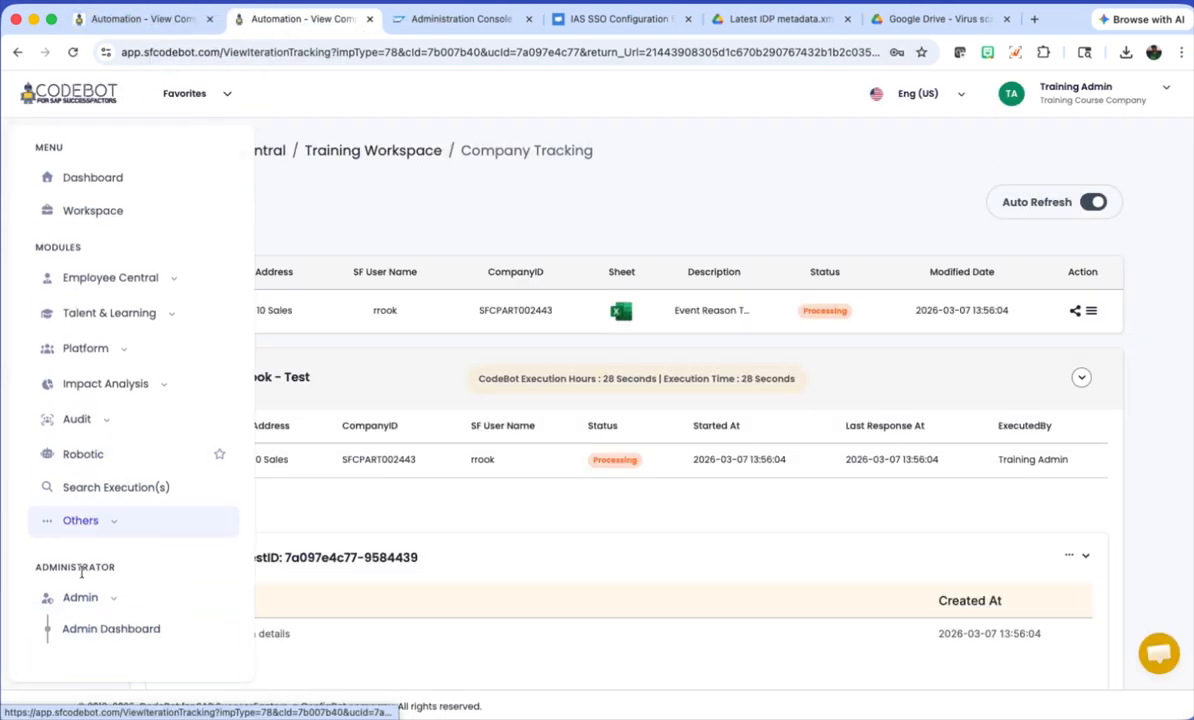
pyautogui.click(95, 634)
pyautogui.click(528, 306)
pyautogui.click(234, 229)
# Step: Enter first name Training and last name User for the new General User
pyautogui.click(203, 459)
pyautogui.write('Trainiing')
pyautogui.press('BackSpace')
pyautogui.press('BackSpace')
pyautogui.press('BackSpace')
pyautogui.write('ng')
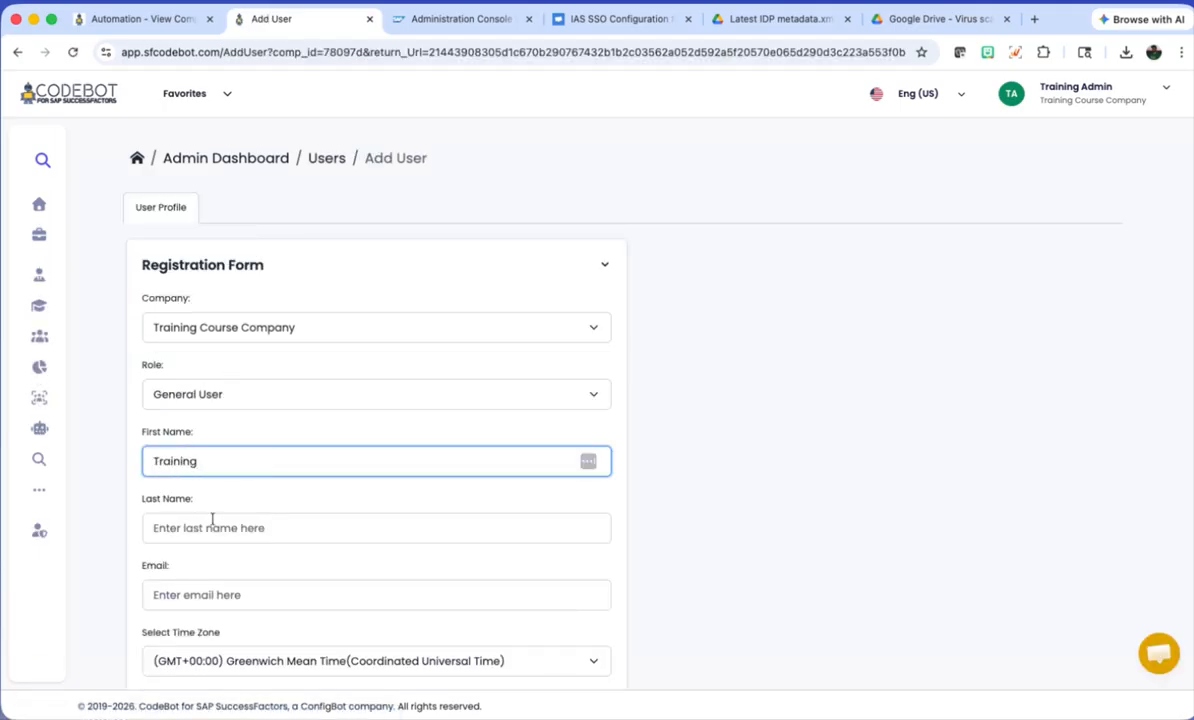
pyautogui.click(200, 522)
pyautogui.write('General')
pyautogui.press('BackSpace')
pyautogui.press('BackSpace')
pyautogui.press('BackSpace')
pyautogui.press('BackSpace')
pyautogui.press('BackSpace')
pyautogui.press('BackSpace')
pyautogui.press('BackSpace')
pyautogui.write('User')
# Step: Fill in the new user's e-mail address and submit the registration form
pyautogui.click(528, 590)
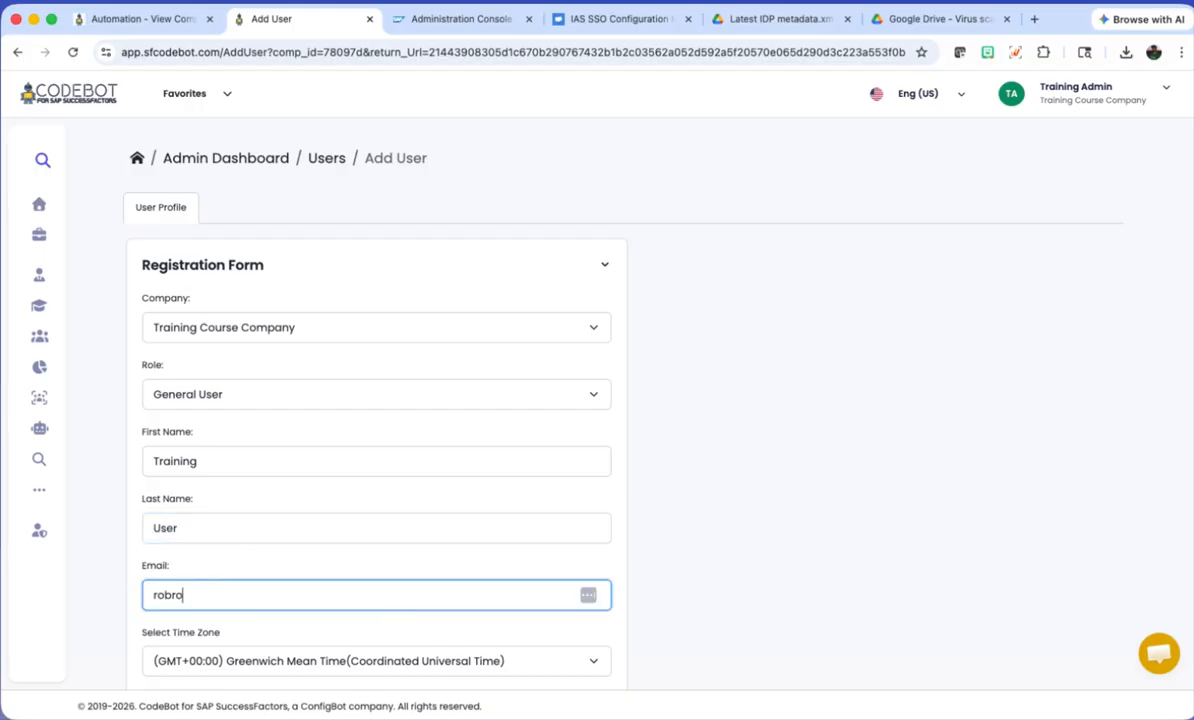
pyautogui.click(714, 541)
pyautogui.scroll(-2, 708, 549)
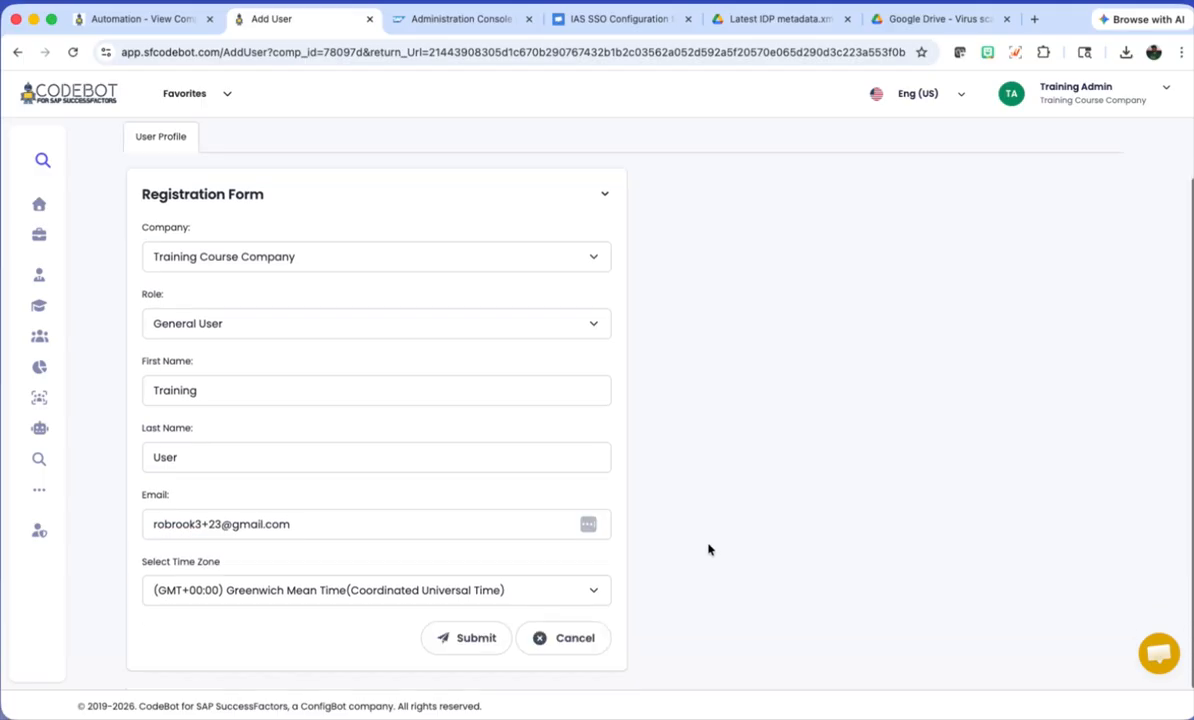
pyautogui.click(472, 644)
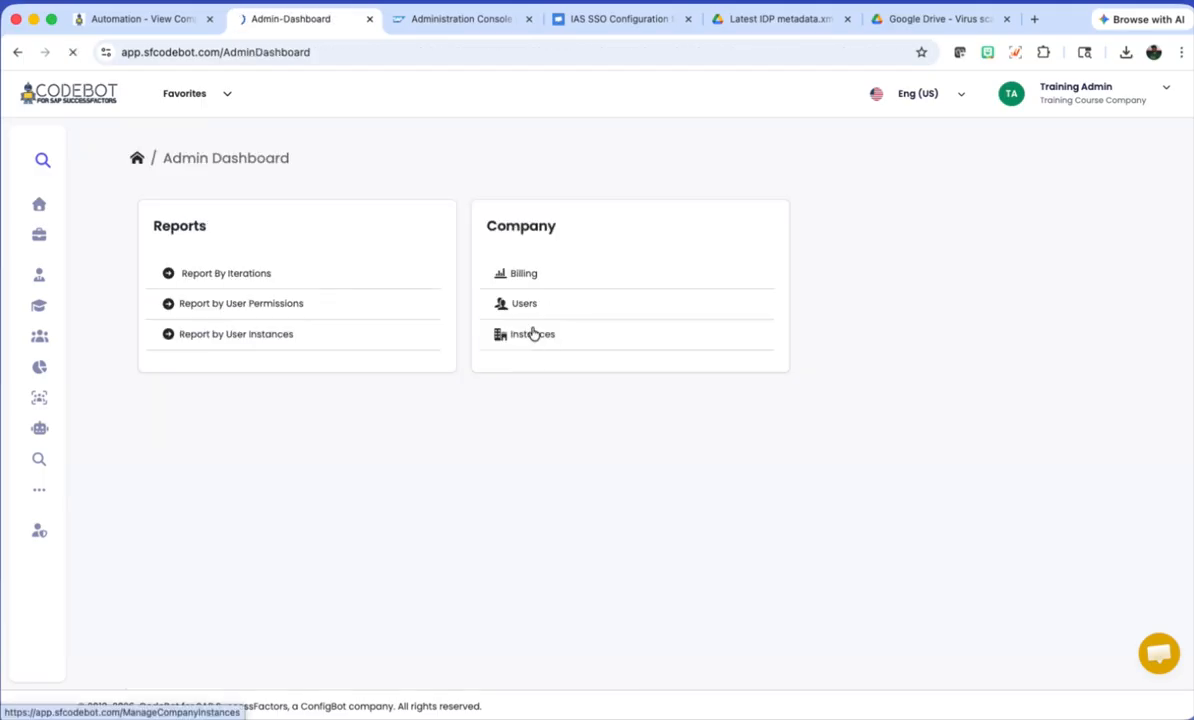
# Step: Check the instance's actions menu and open the company's users list
pyautogui.click(533, 334)
pyautogui.click(1058, 406)
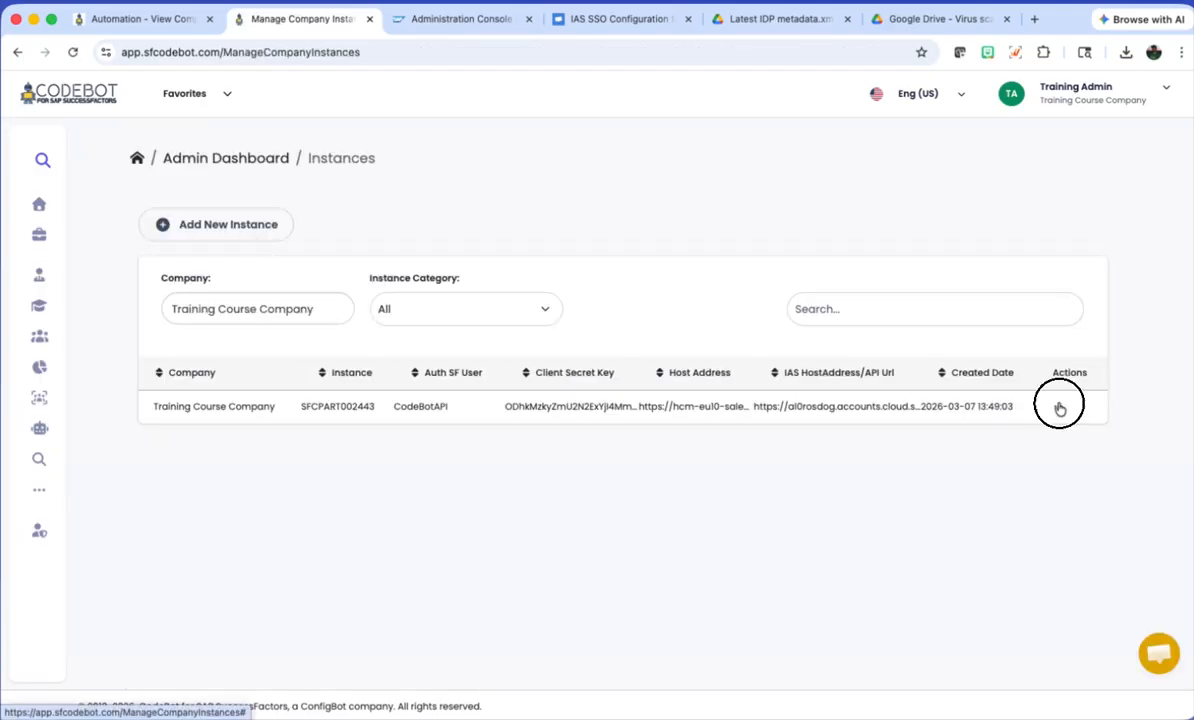
pyautogui.click(967, 437)
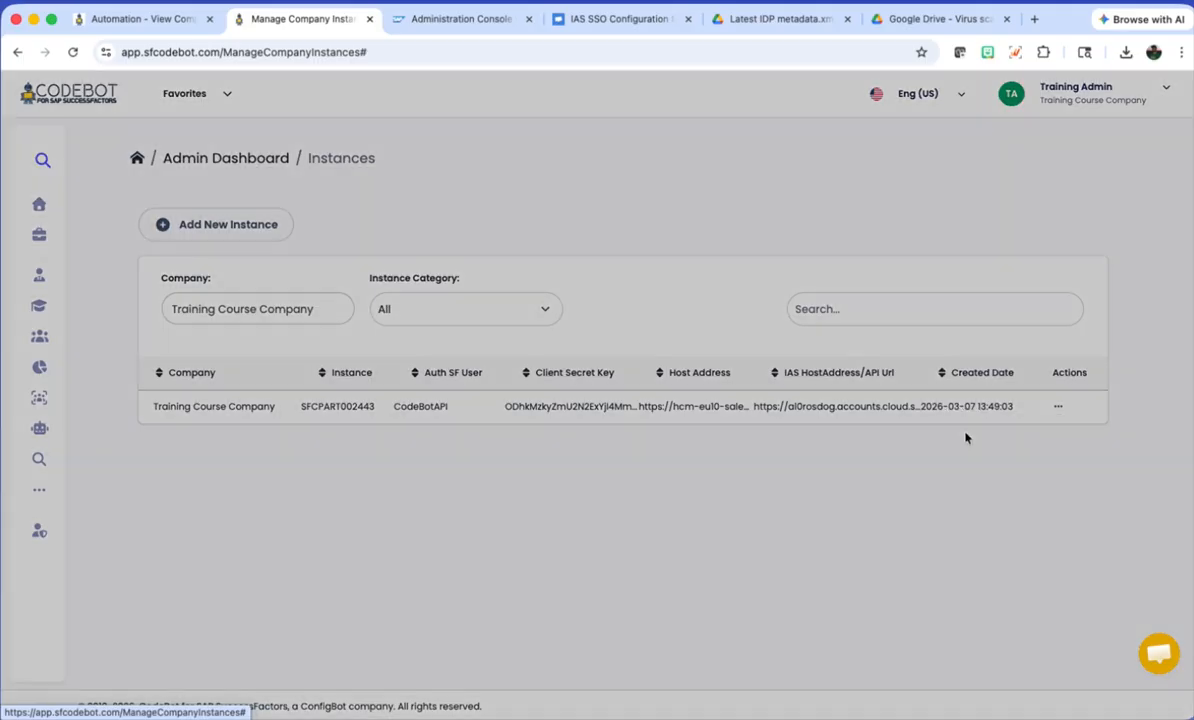
pyautogui.click(640, 175)
pyautogui.click(749, 216)
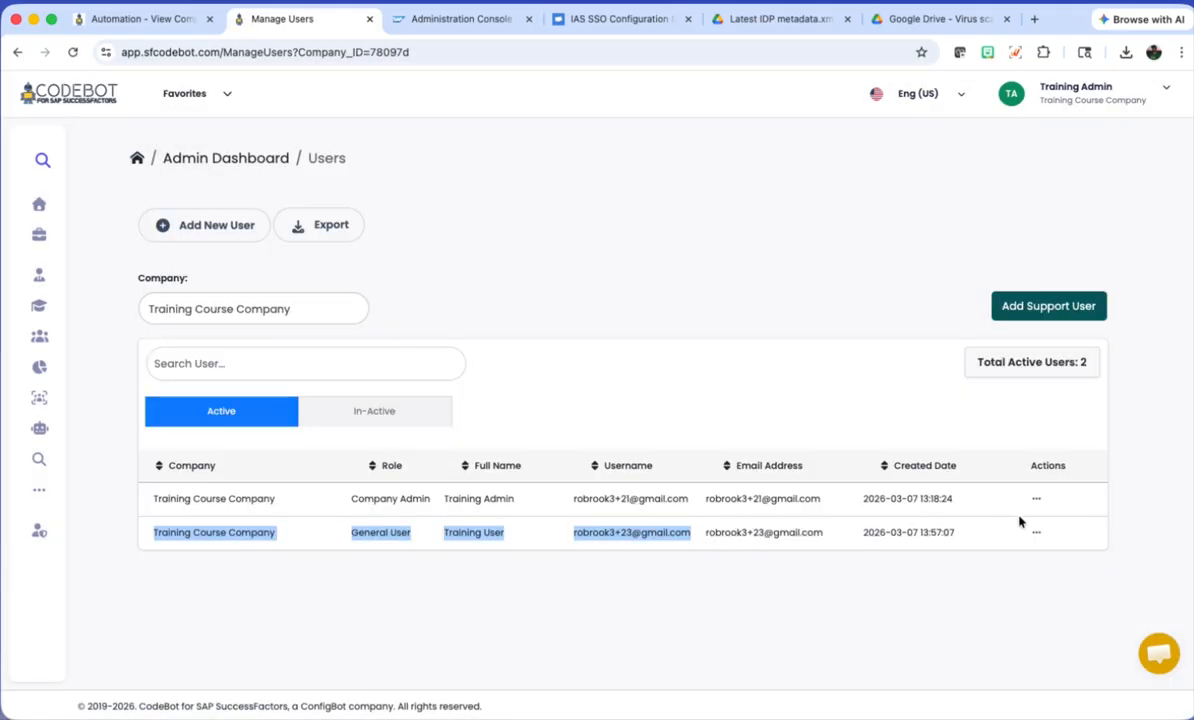
# Step: Open Training User's permissions and toggle the Employee Central module and its action checkboxes
pyautogui.click(1038, 534)
pyautogui.click(892, 390)
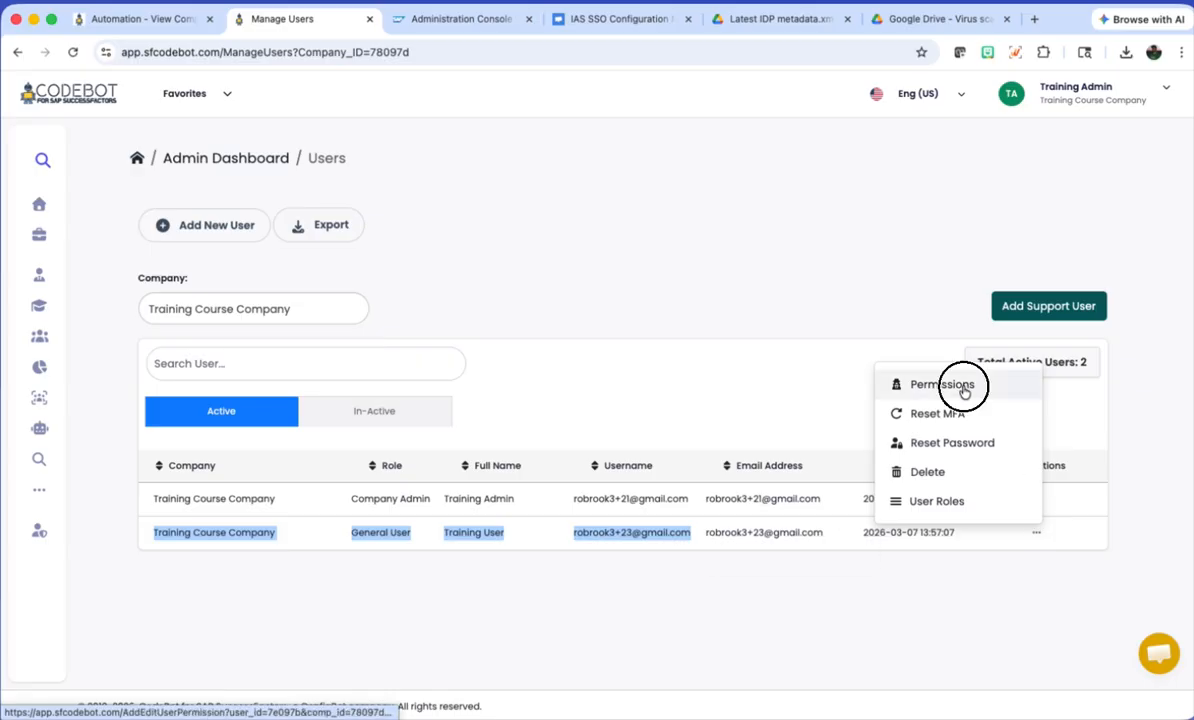
pyautogui.click(454, 309)
pyautogui.click(454, 309)
pyautogui.click(412, 409)
pyautogui.click(454, 308)
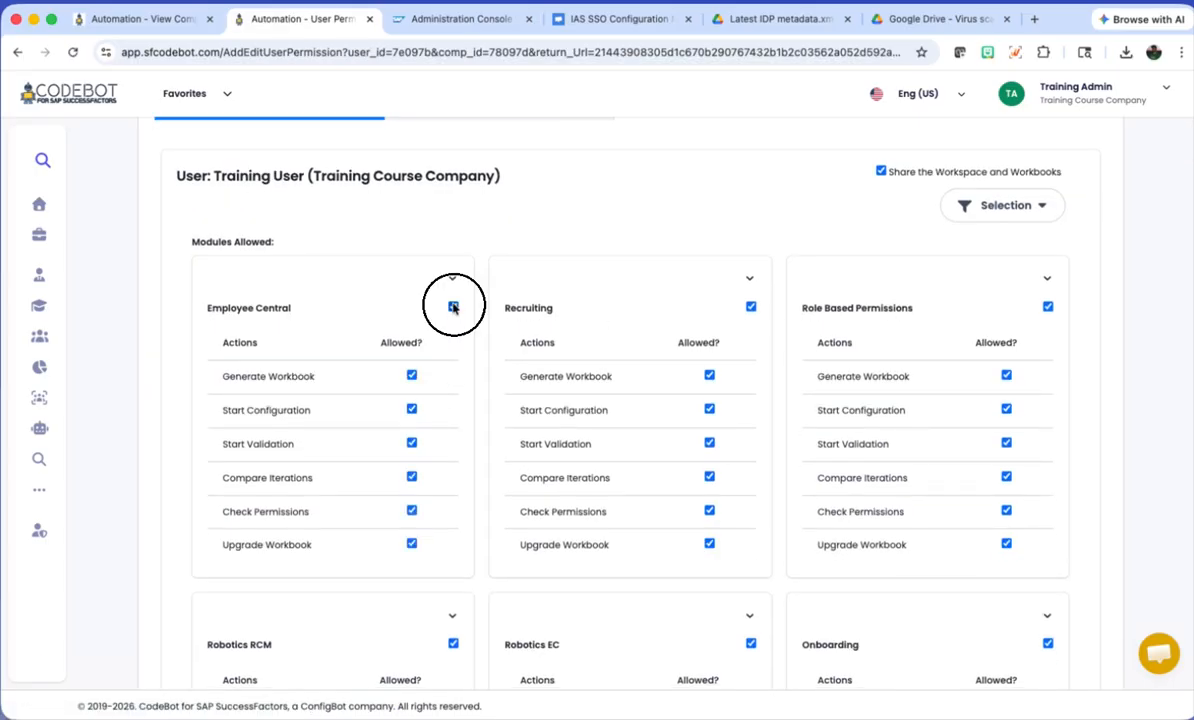
pyautogui.click(454, 308)
pyautogui.click(412, 377)
pyautogui.click(412, 410)
pyautogui.click(412, 443)
pyautogui.click(412, 477)
pyautogui.click(412, 511)
pyautogui.click(412, 544)
pyautogui.click(454, 307)
# Step: Browse the Selection filter options for the user's module permissions
pyautogui.click(1002, 205)
pyautogui.click(1027, 278)
pyautogui.click(1000, 205)
pyautogui.click(991, 306)
pyautogui.click(978, 203)
pyautogui.click(967, 250)
pyautogui.scroll(3, 902, 480)
pyautogui.moveTo(911, 290); pyautogui.dragTo(1056, 289)
pyautogui.click(564, 334)
# Step: Open the user's Instances section and start a new allowed-user entry for Training User in Training Course Company
pyautogui.click(505, 224)
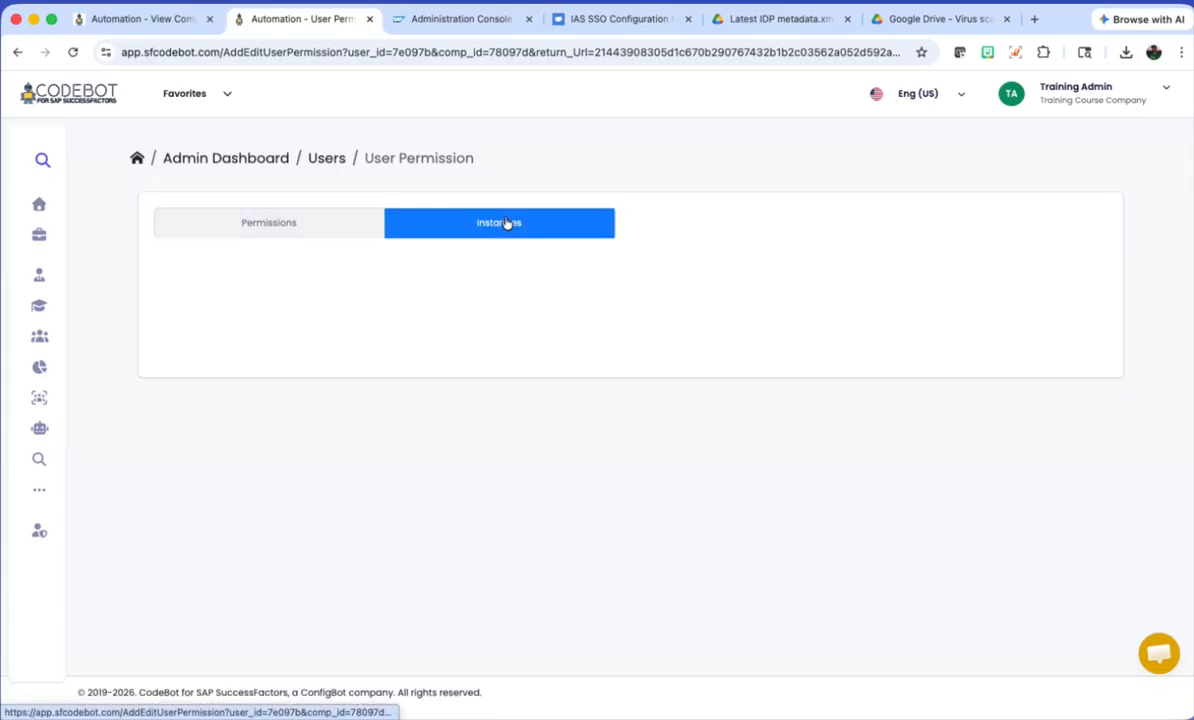
pyautogui.click(298, 284)
pyautogui.click(280, 279)
pyautogui.click(267, 297)
pyautogui.click(234, 347)
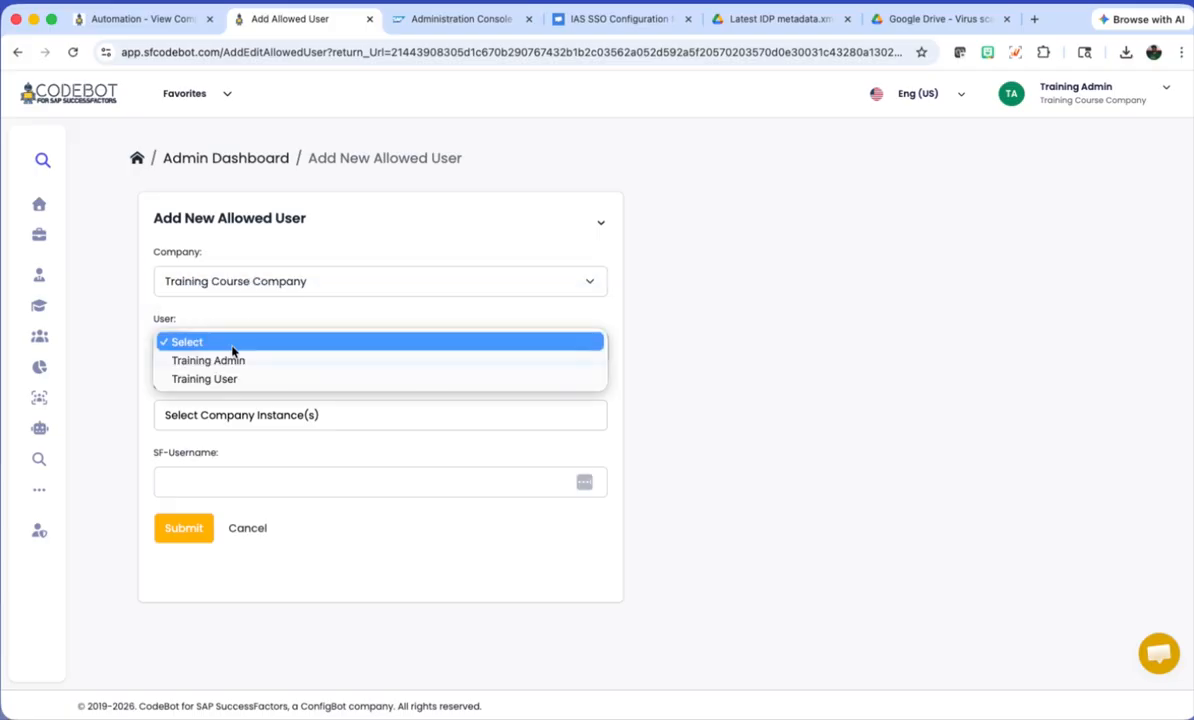
pyautogui.click(226, 386)
# Step: Assign the SFCPART002443 instance, enter the user's SuccessFactors username, and submit the allowed-user form
pyautogui.click(198, 416)
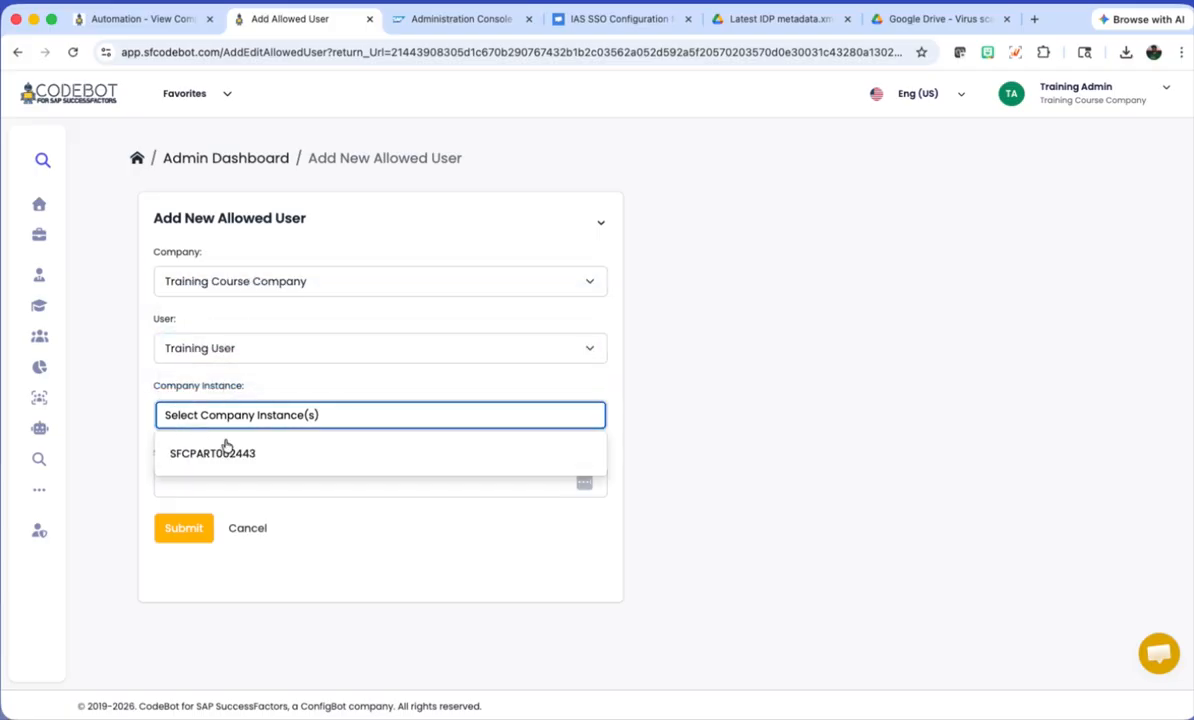
pyautogui.click(230, 452)
pyautogui.click(236, 482)
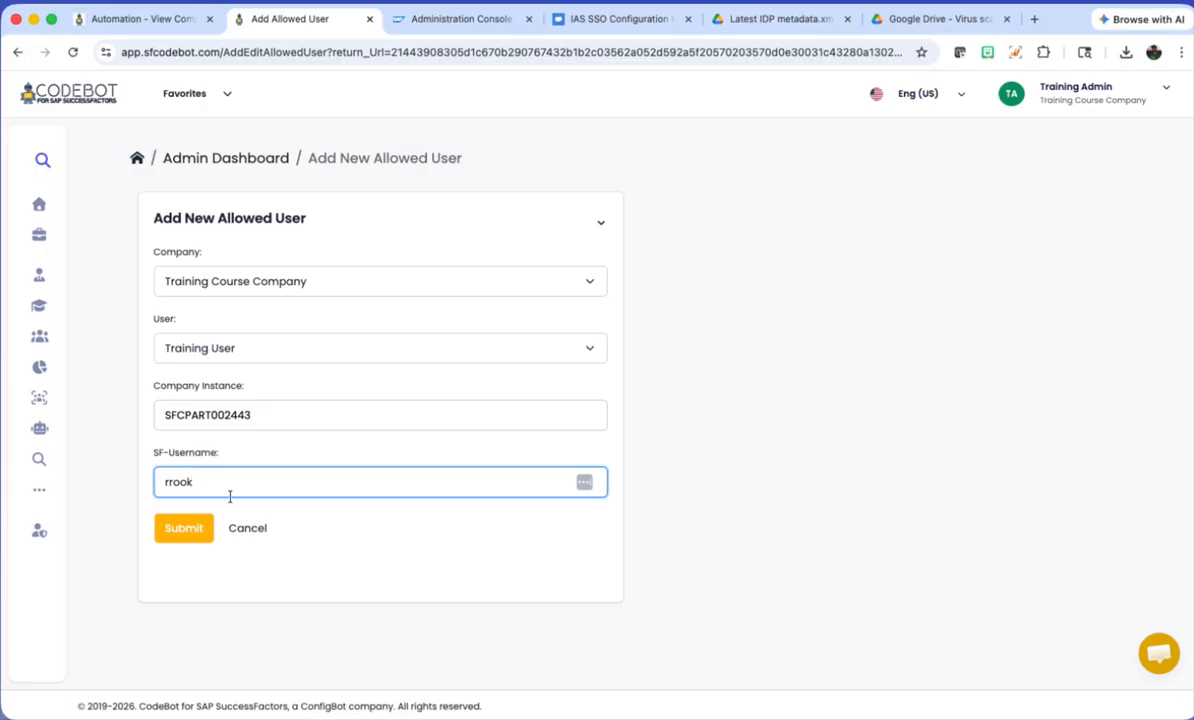
pyautogui.moveTo(205, 485); pyautogui.dragTo(141, 490)
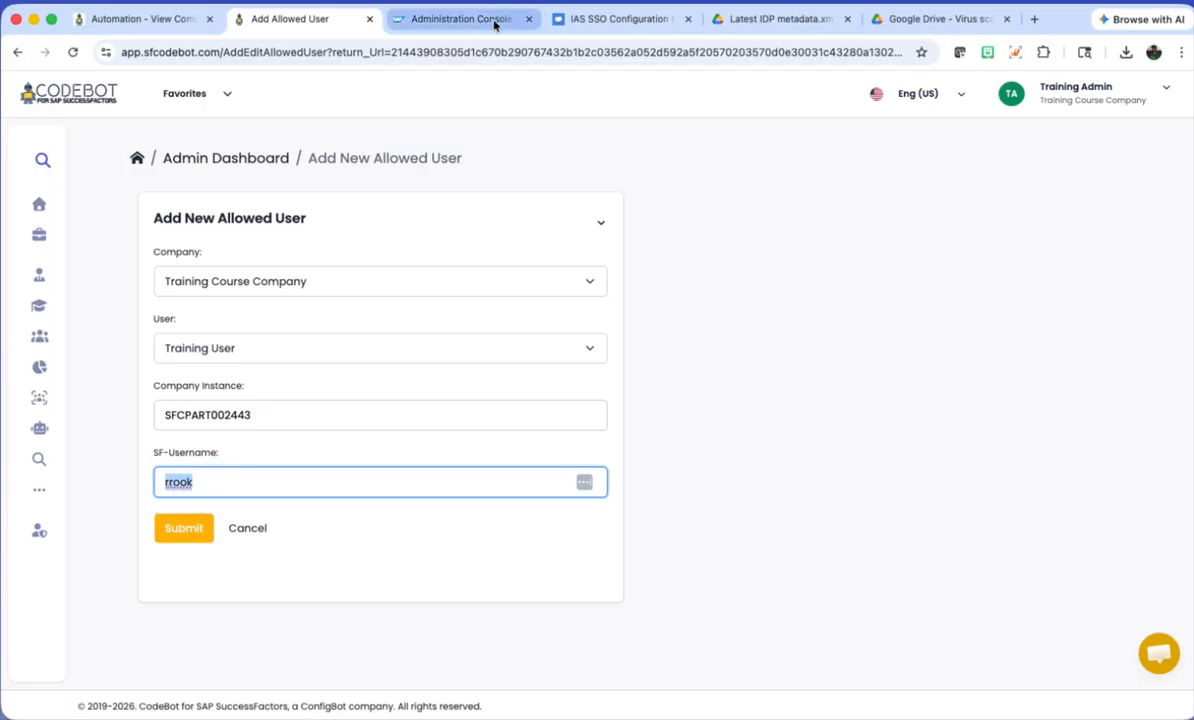
pyautogui.click(341, 515)
pyautogui.click(173, 527)
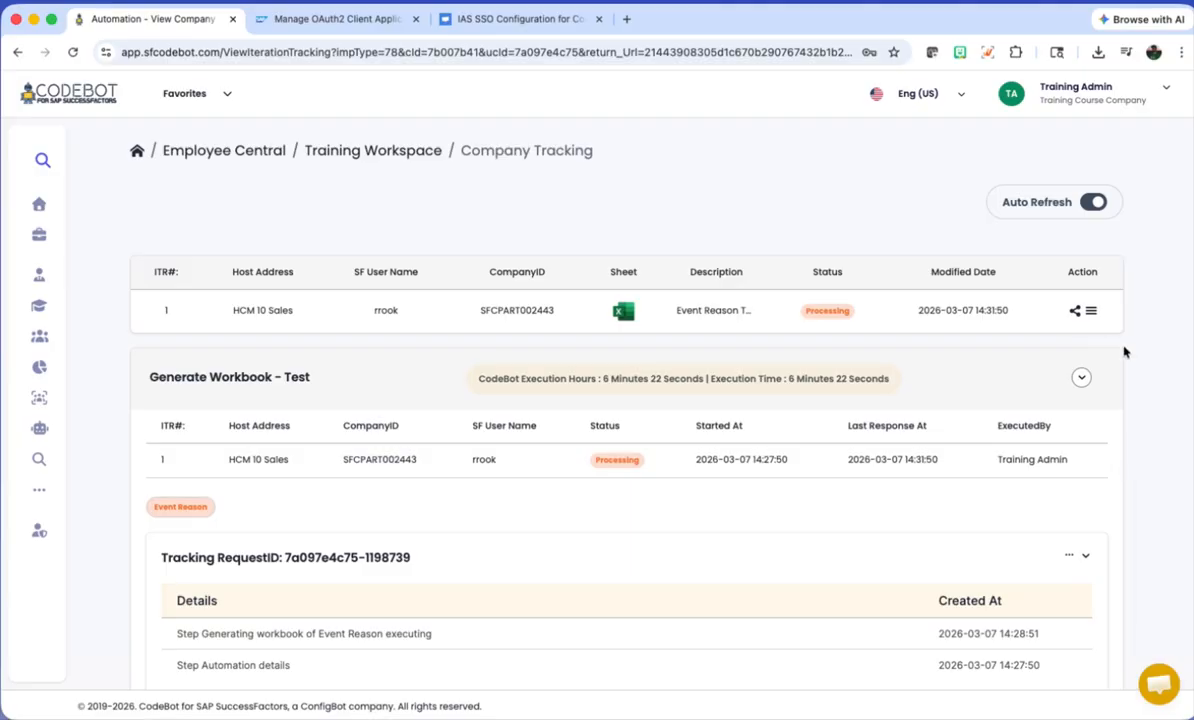
# Step: Review the Employee Central iteration's tracking request steps and refresh the tracking page
pyautogui.scroll(-3, 1061, 337)
pyautogui.click(1068, 415)
pyautogui.click(1003, 510)
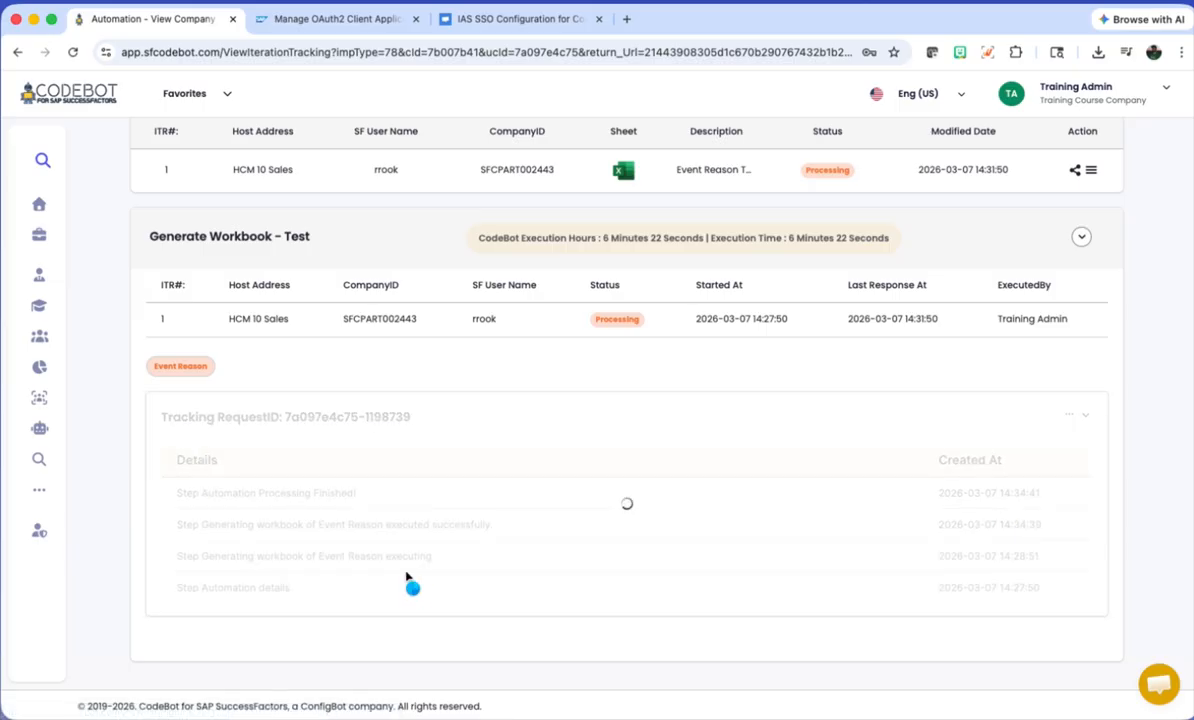
pyautogui.scroll(-1, 380, 555)
pyautogui.tripleClick(259, 546)
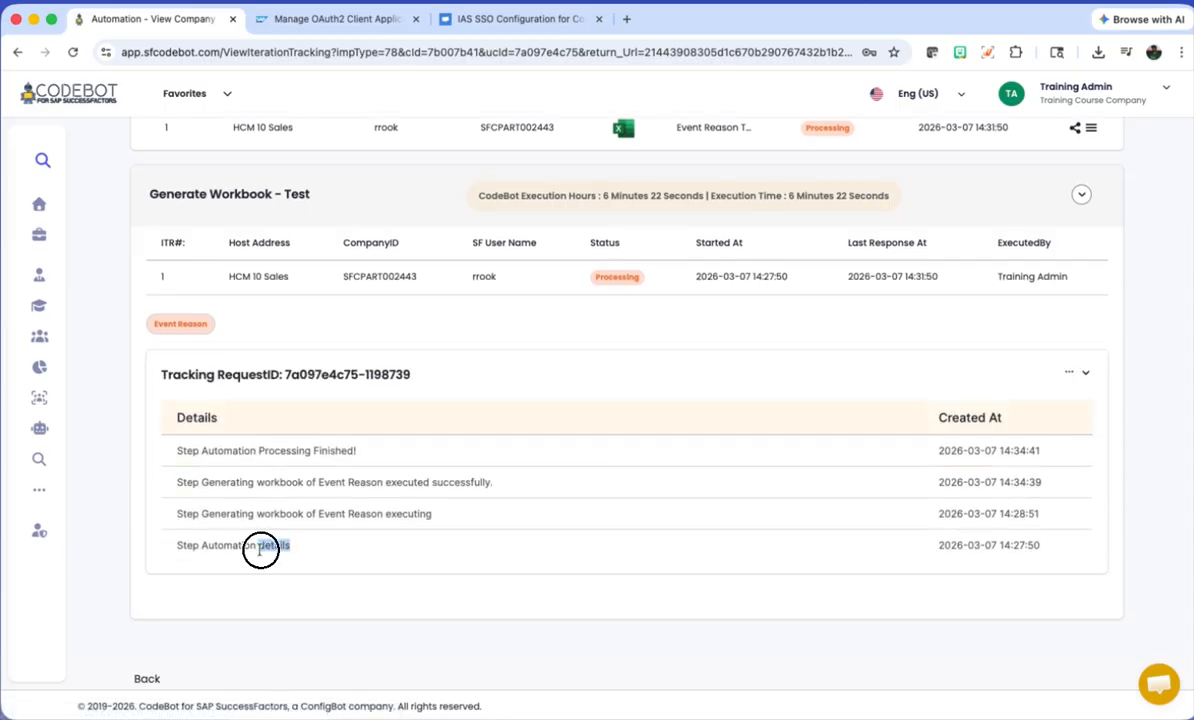
pyautogui.tripleClick(272, 513)
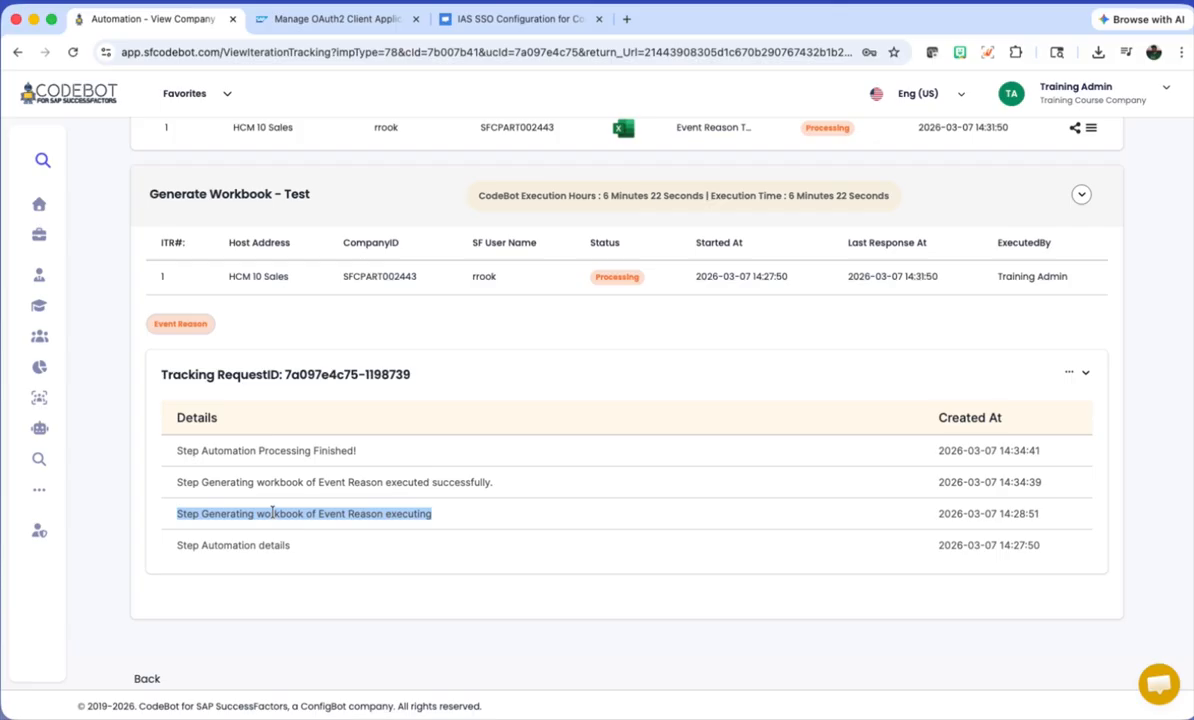
pyautogui.tripleClick(280, 483)
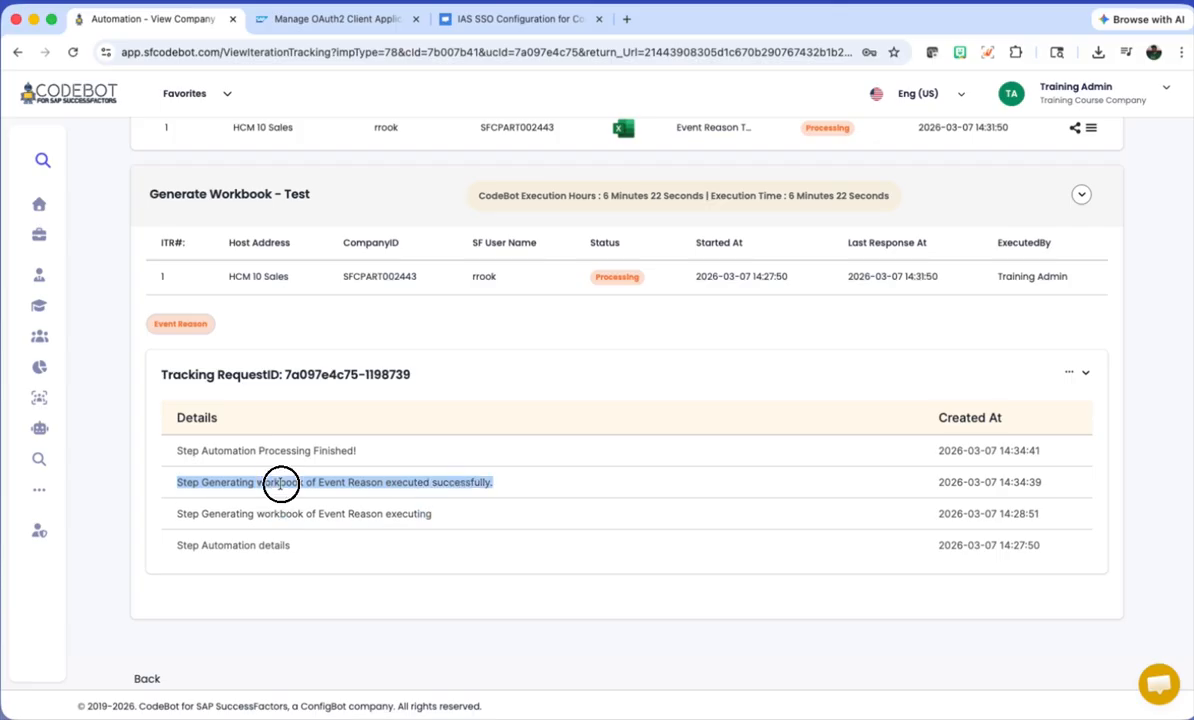
pyautogui.click(289, 483)
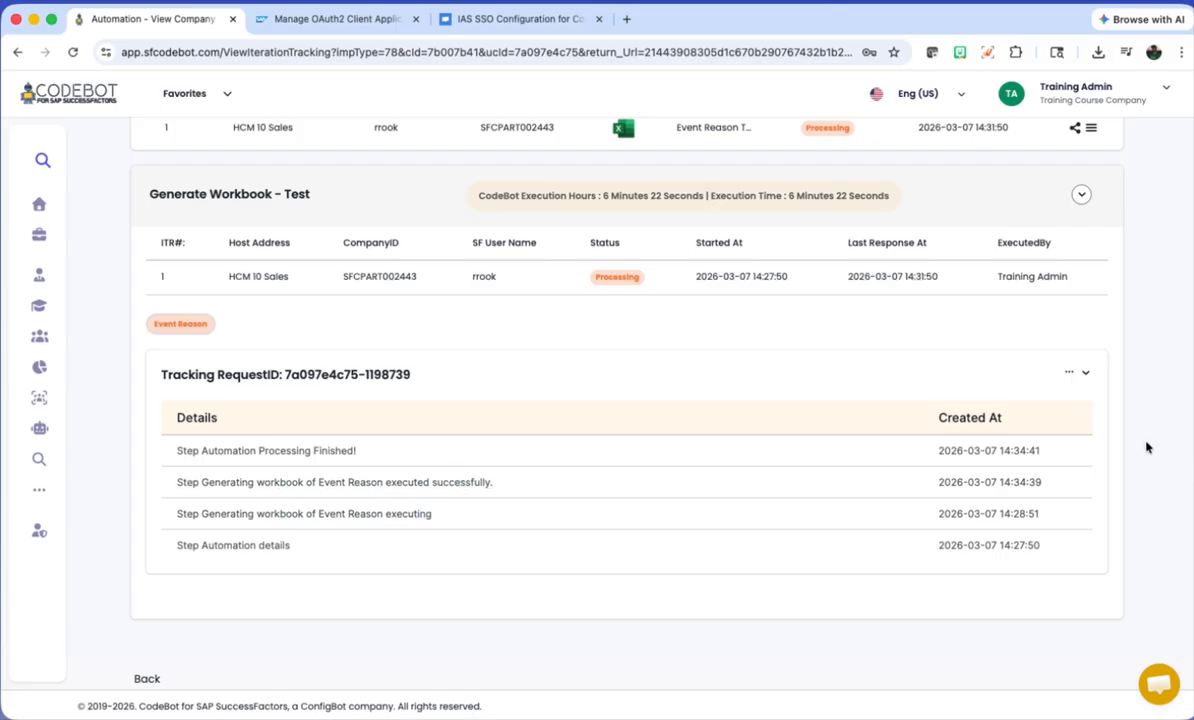
pyautogui.click(74, 55)
pyautogui.scroll(-3, 372, 330)
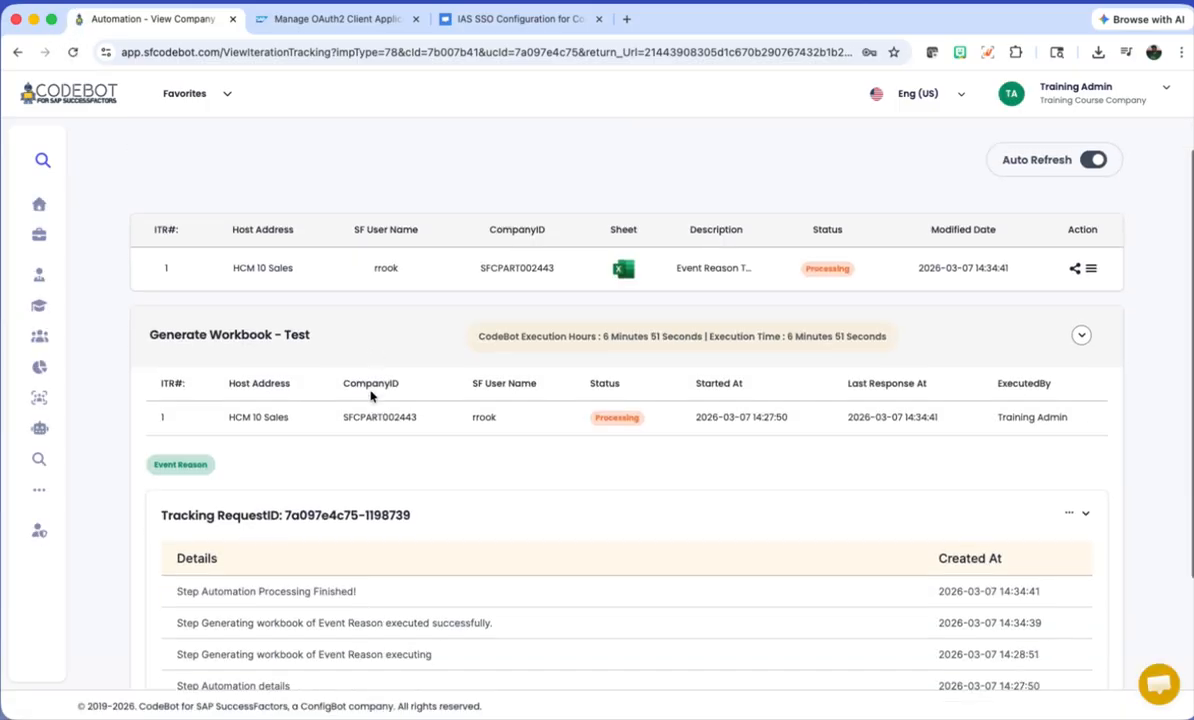